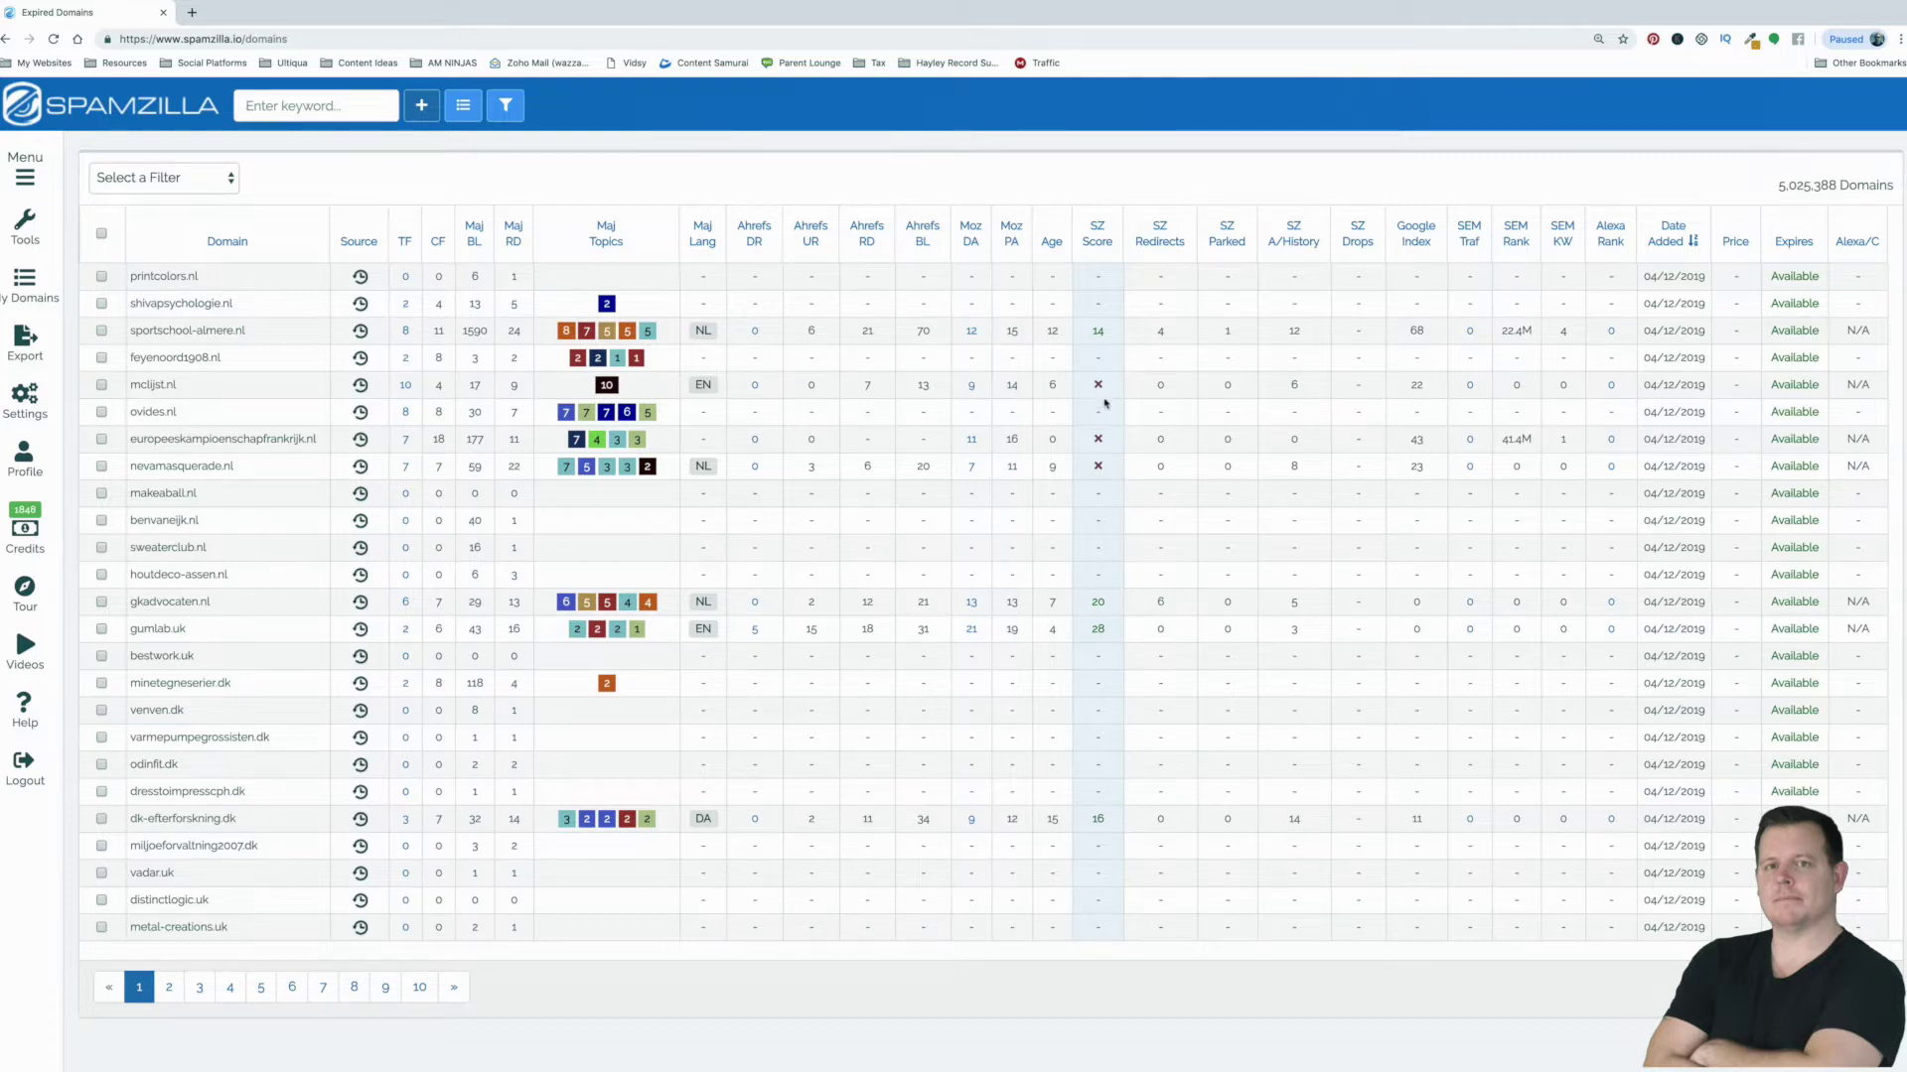
- Open the Training Videos help page from the sidebar's Videos item in a new browser tab
mouse_move(1096, 388)
mouse_move(1117, 247)
mouse_move(15, 294)
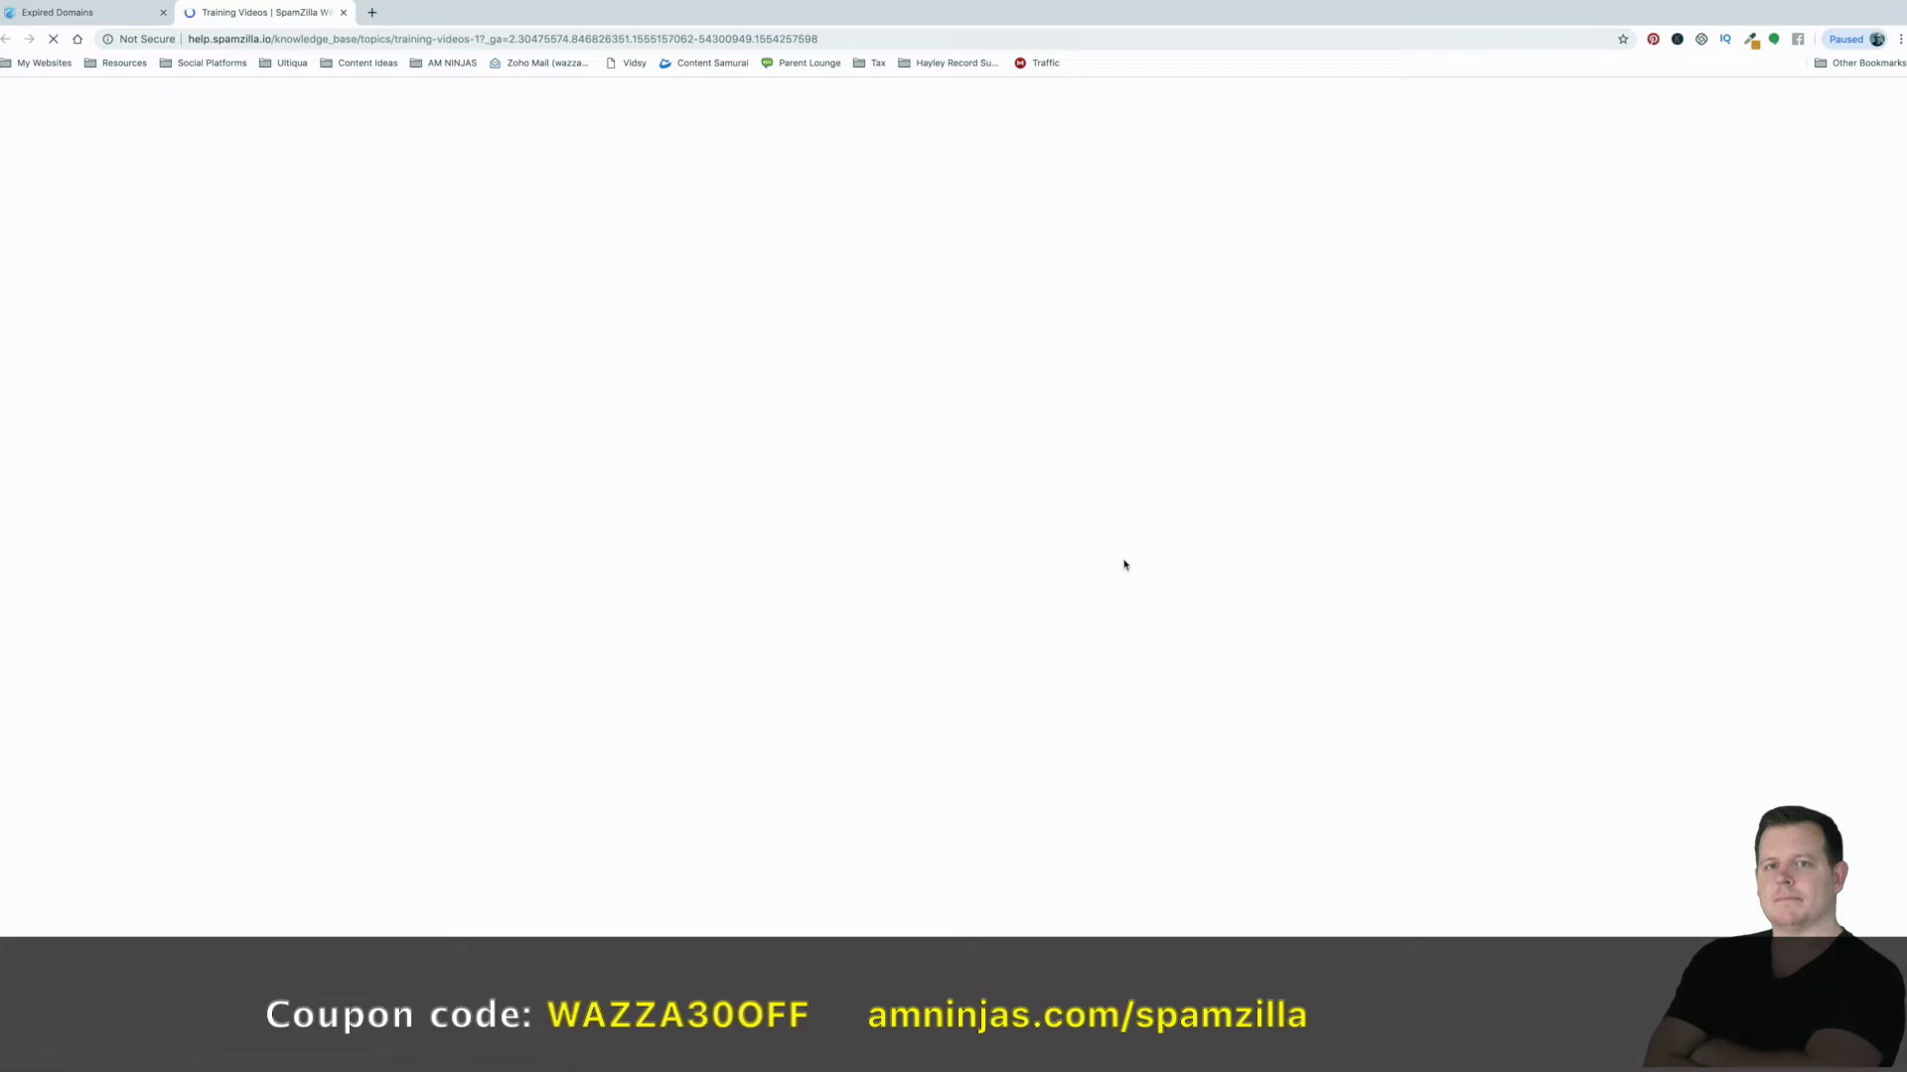
- Scroll through Training Videos, then close its tab to return to the 5,025,388-domain table
scroll(1294, 566, "down", 8)
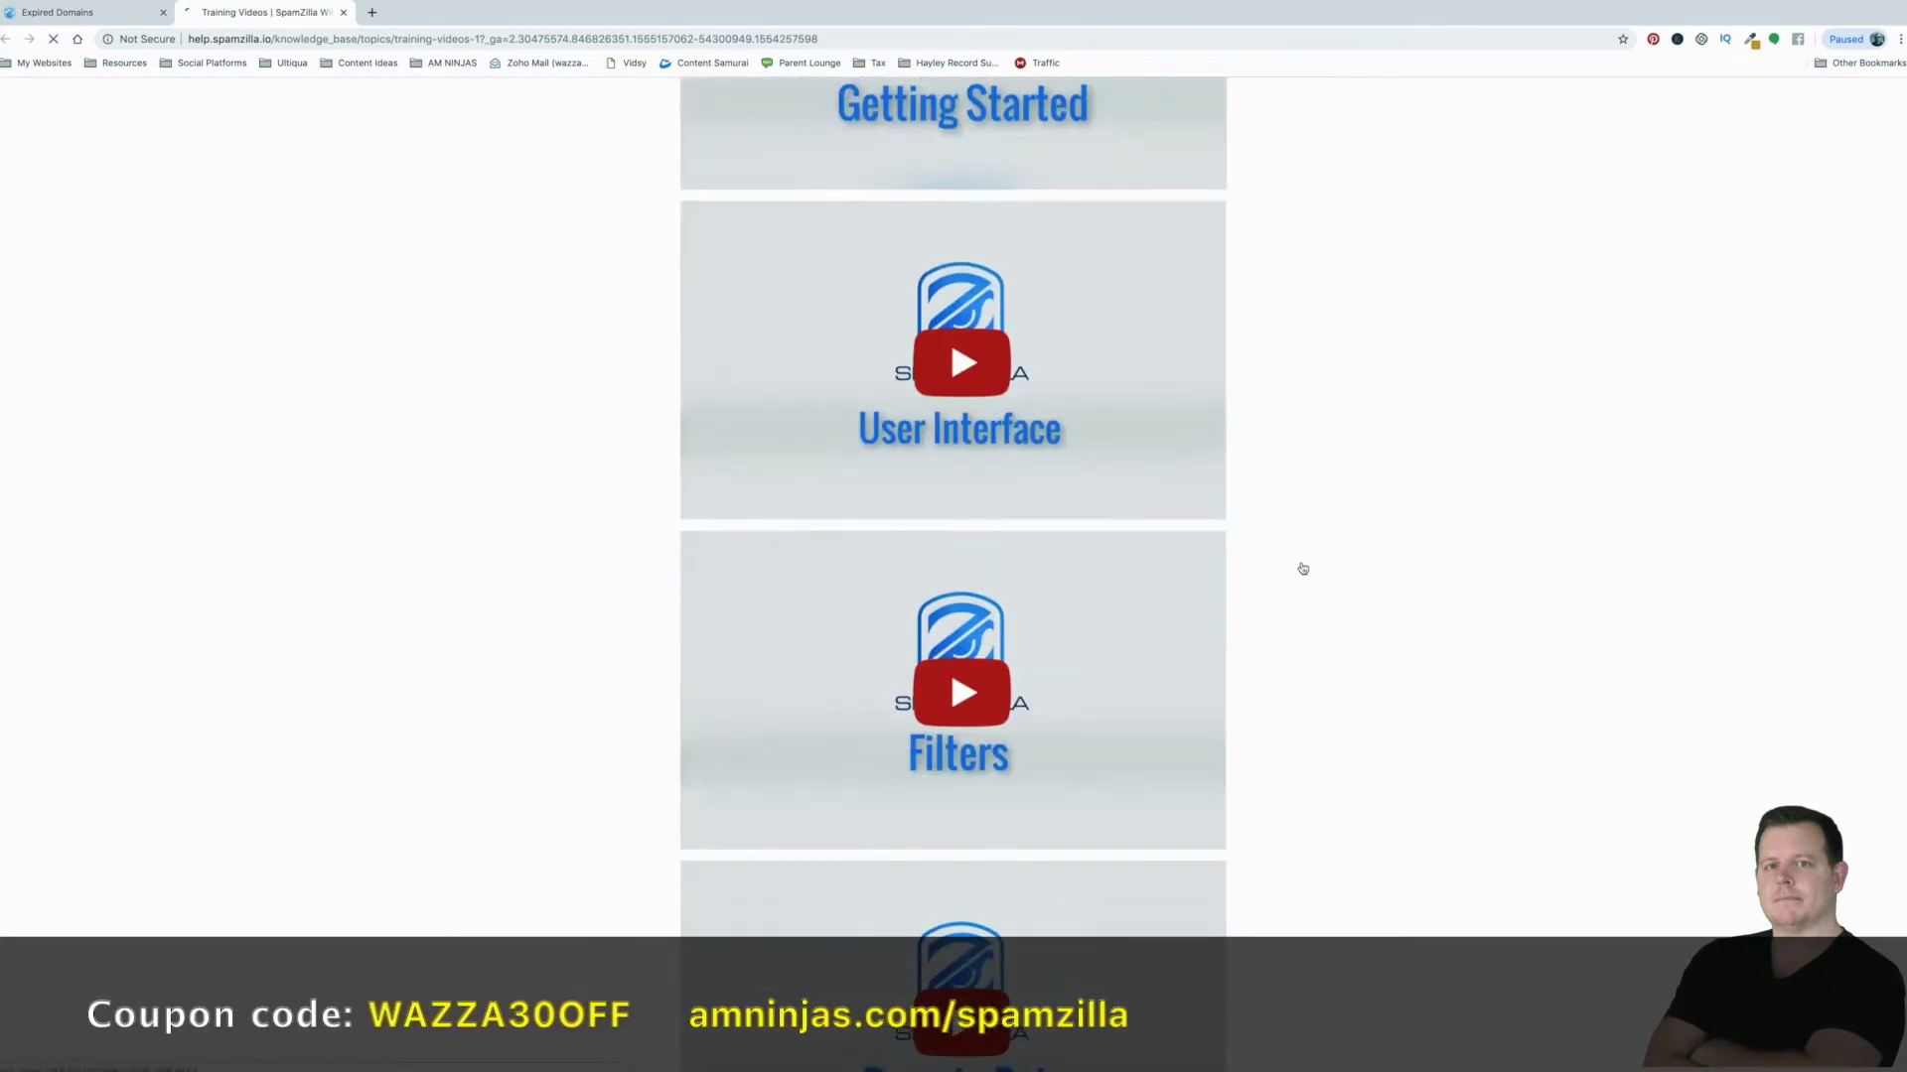
scroll(1303, 568, "down", 15)
scroll(1302, 568, "up", 3)
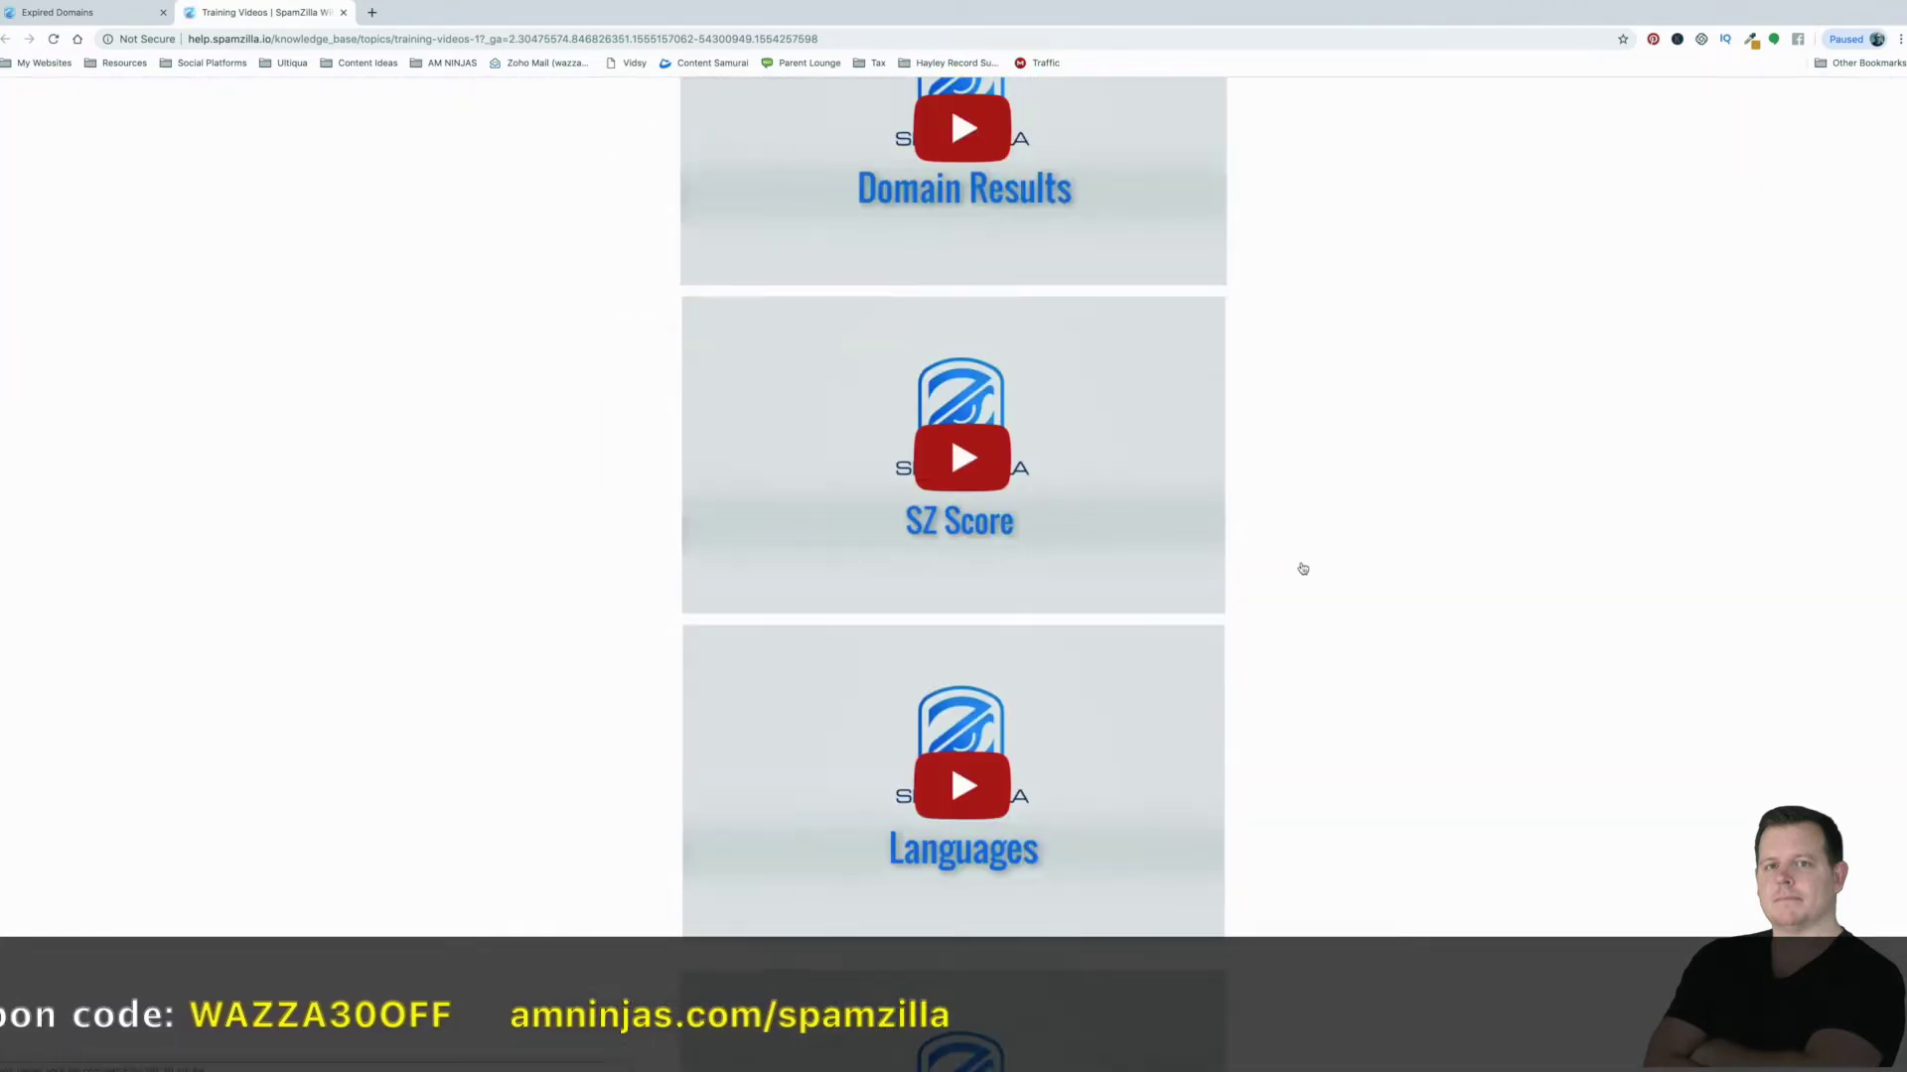
scroll(1302, 568, "up", 15)
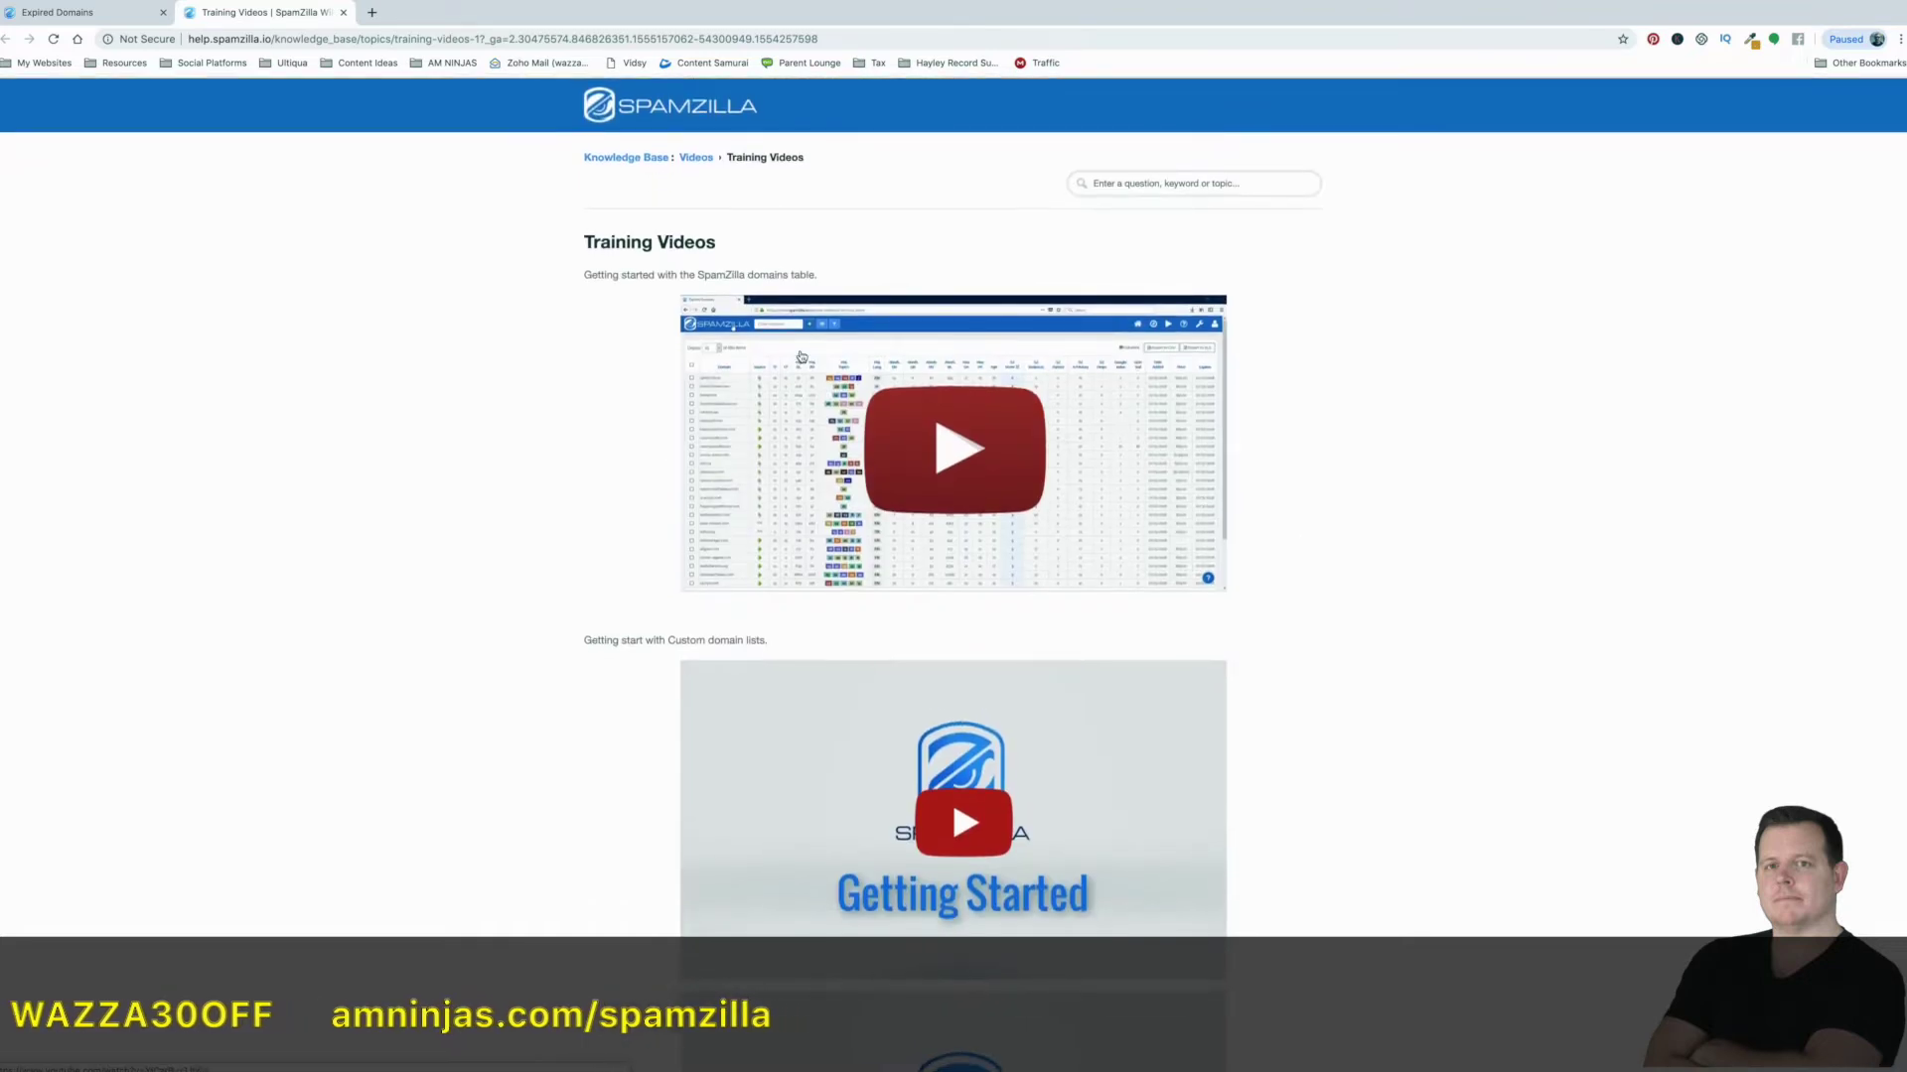
left_click(344, 12)
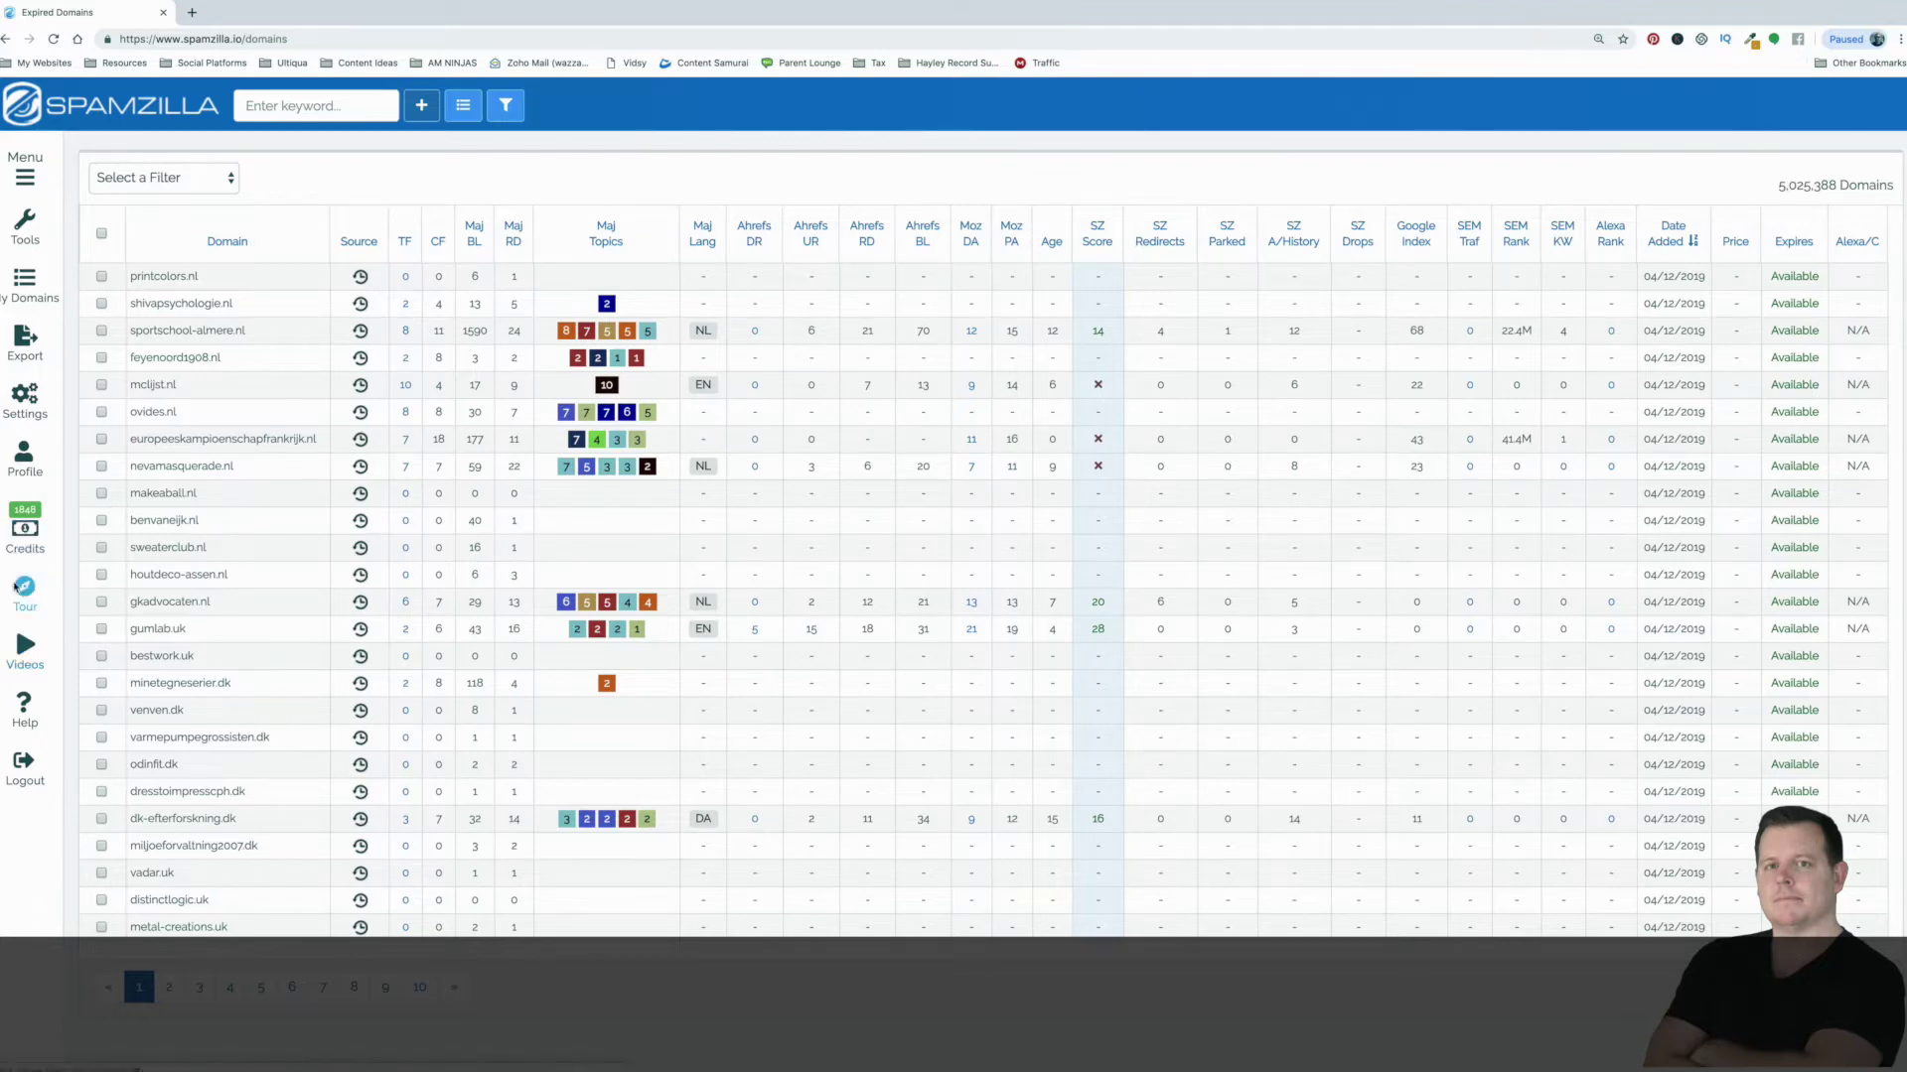
left_click(24, 651)
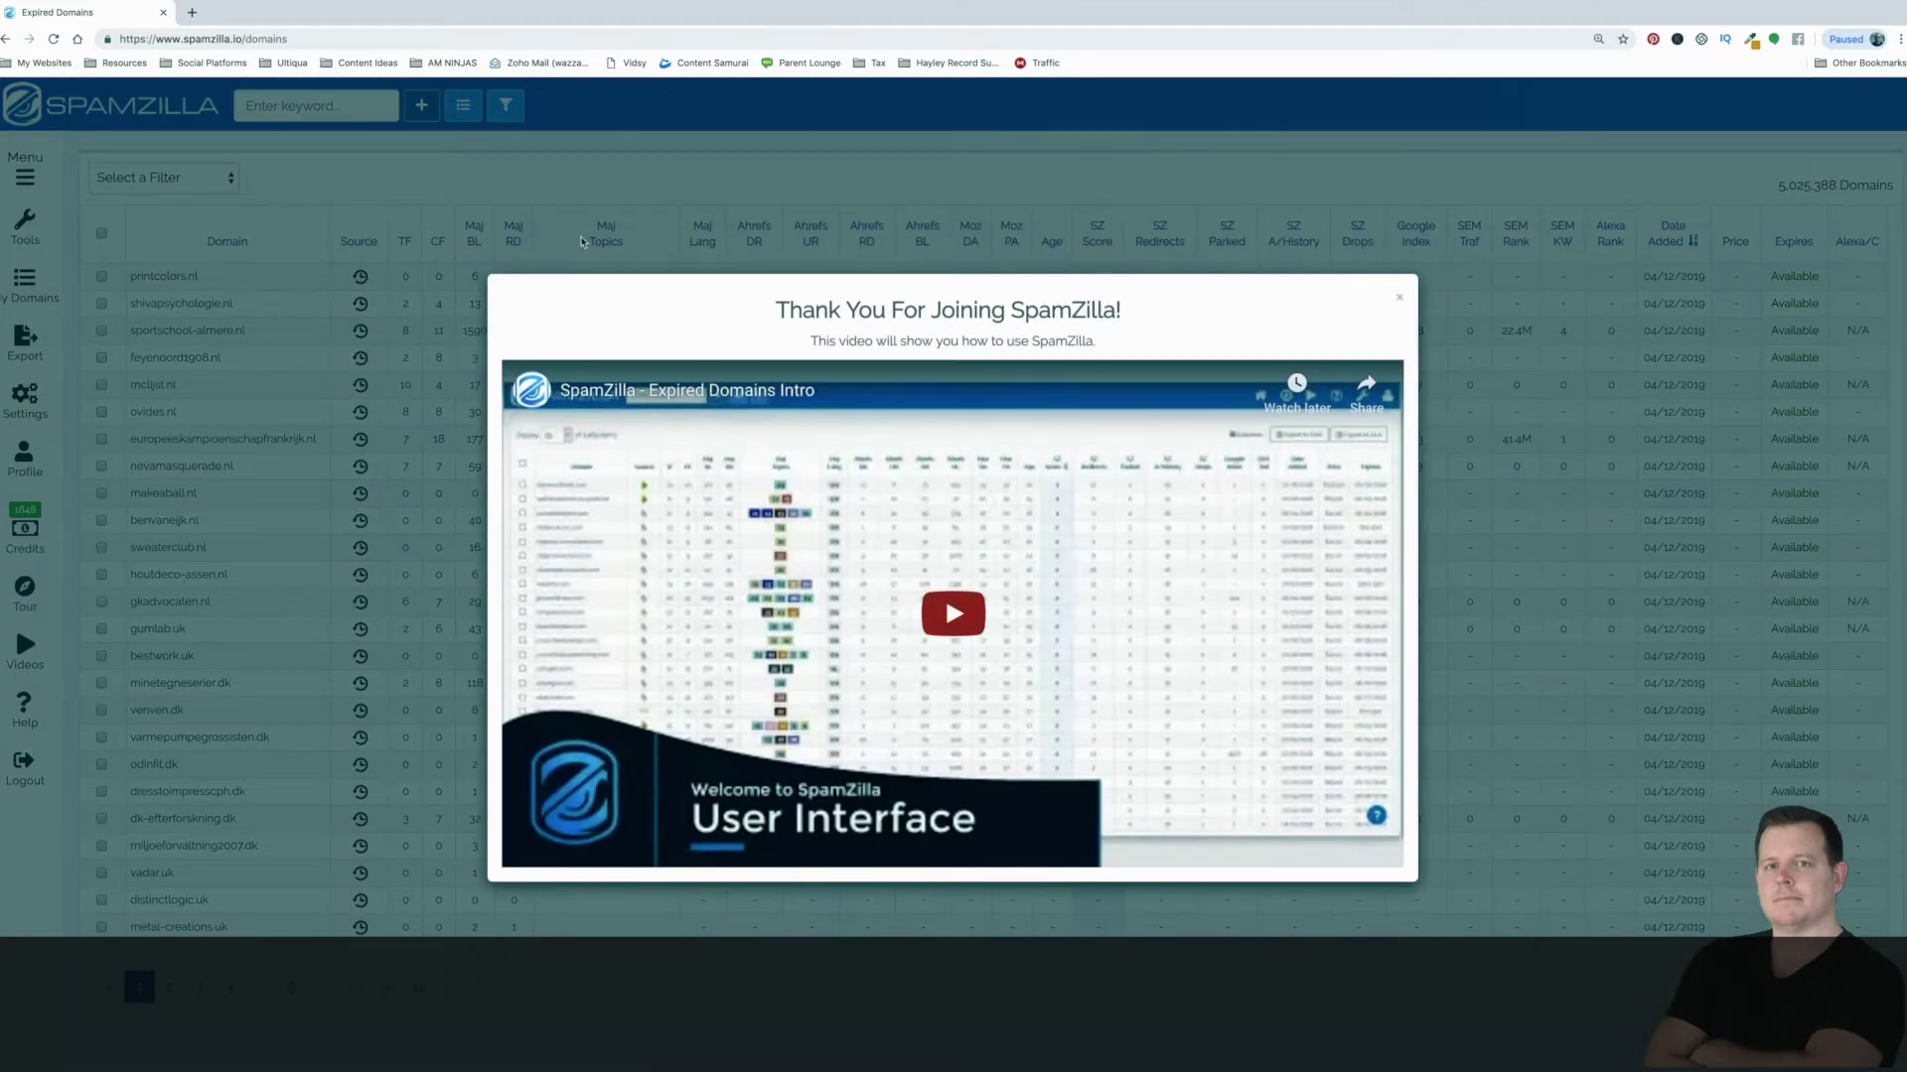
left_click(1399, 297)
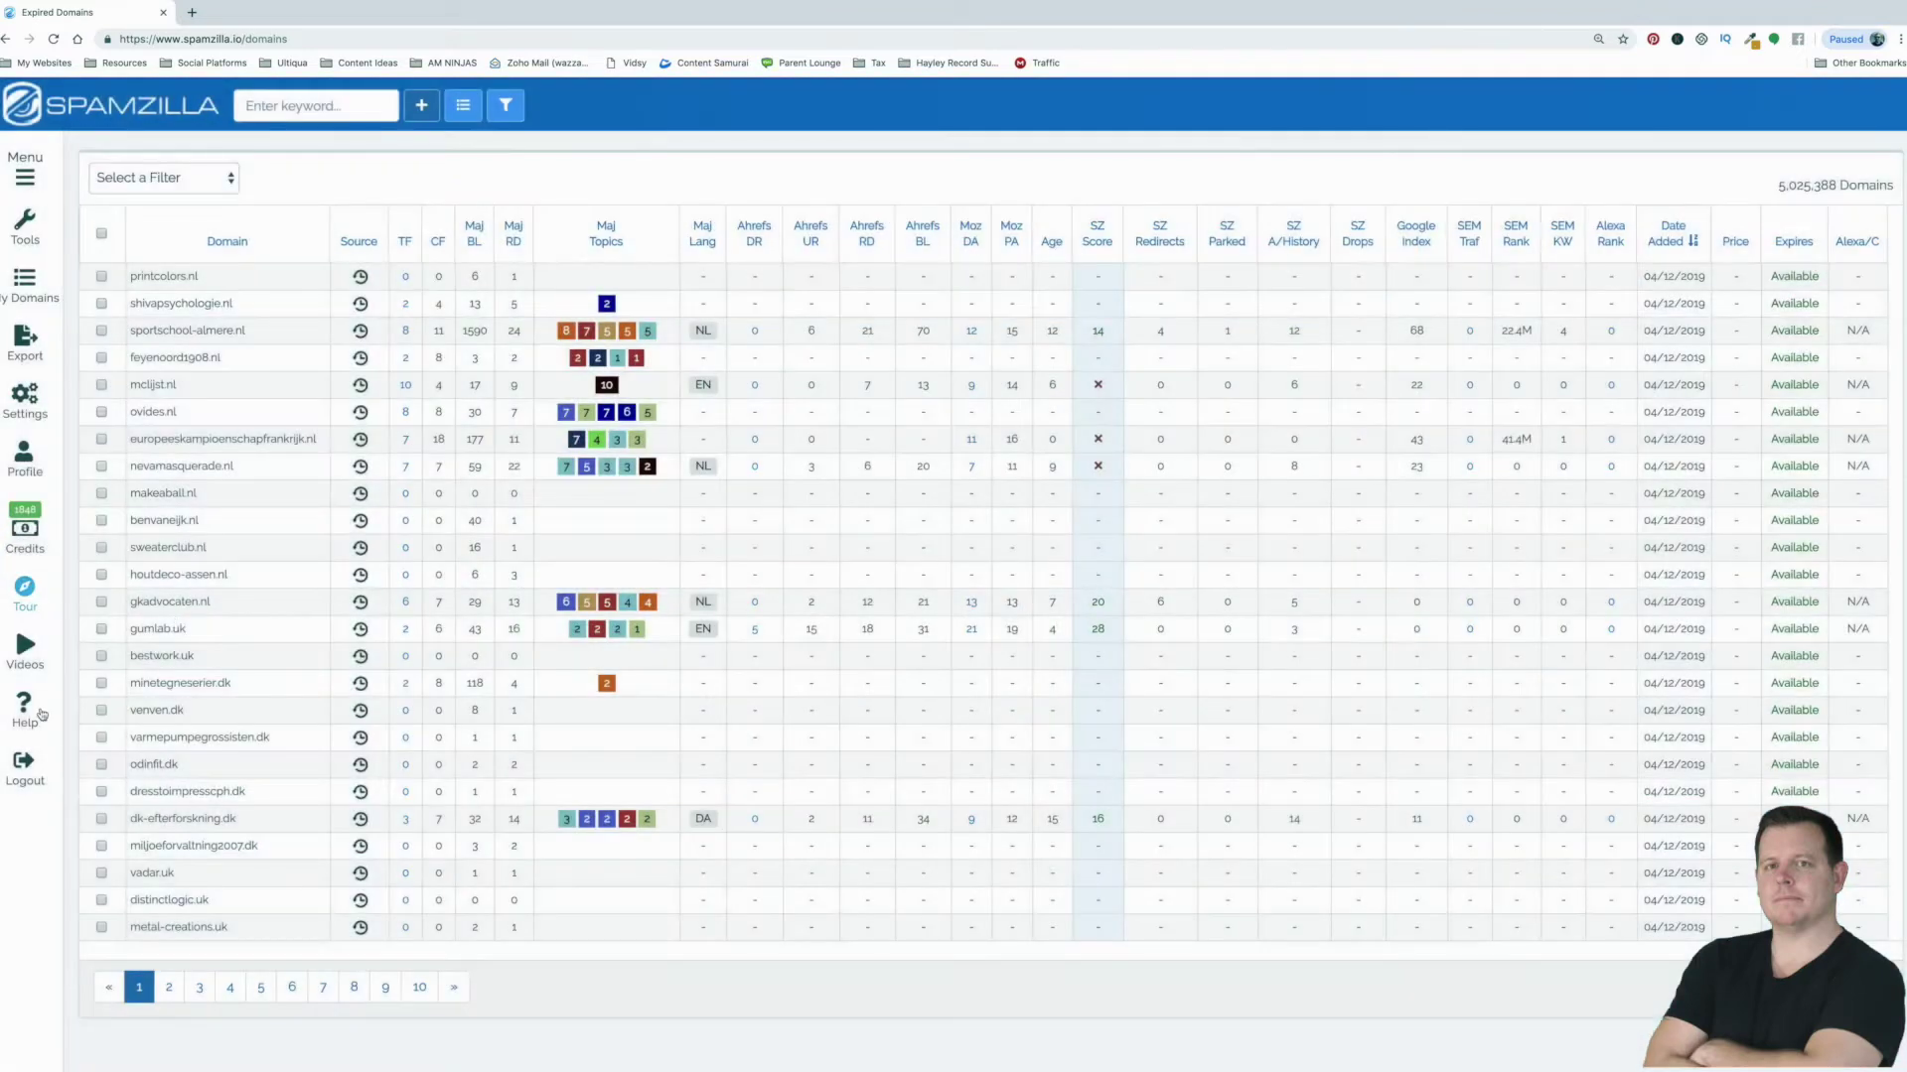
left_click(20, 713)
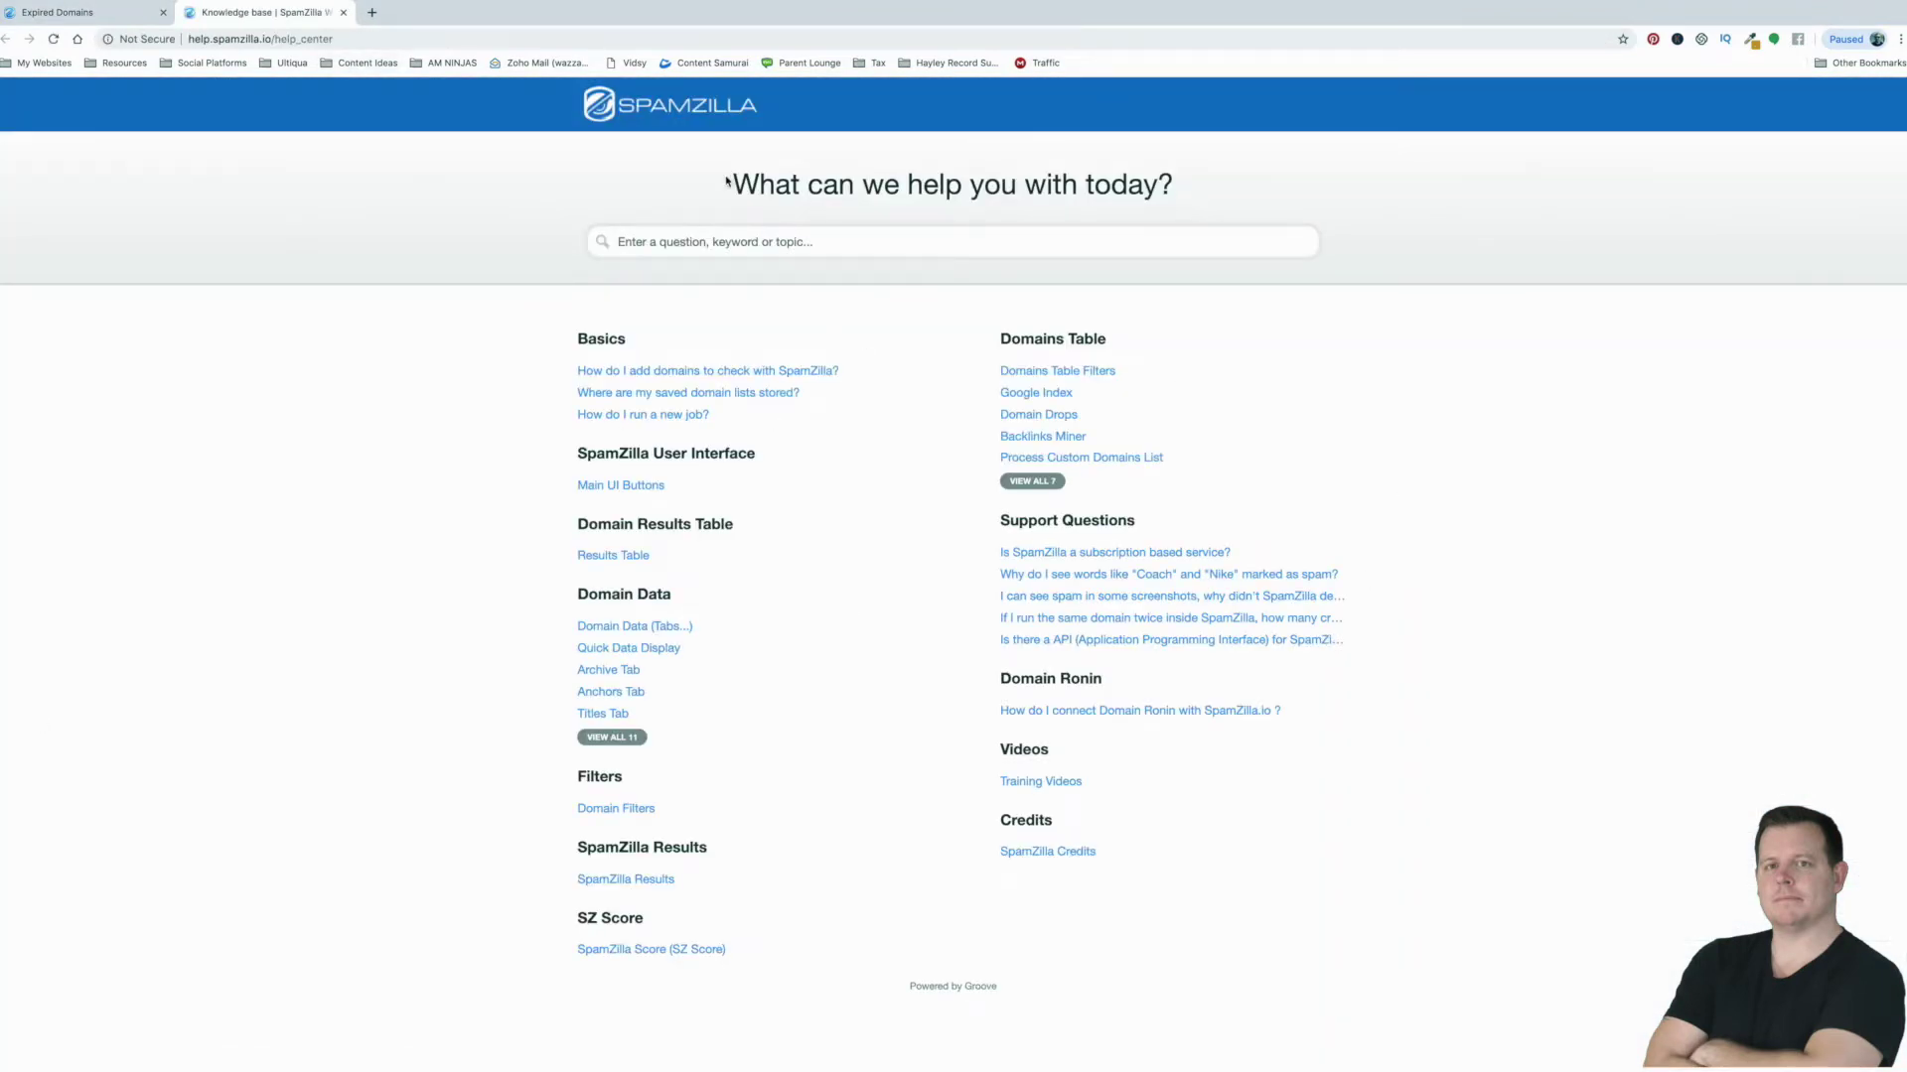
left_click(343, 12)
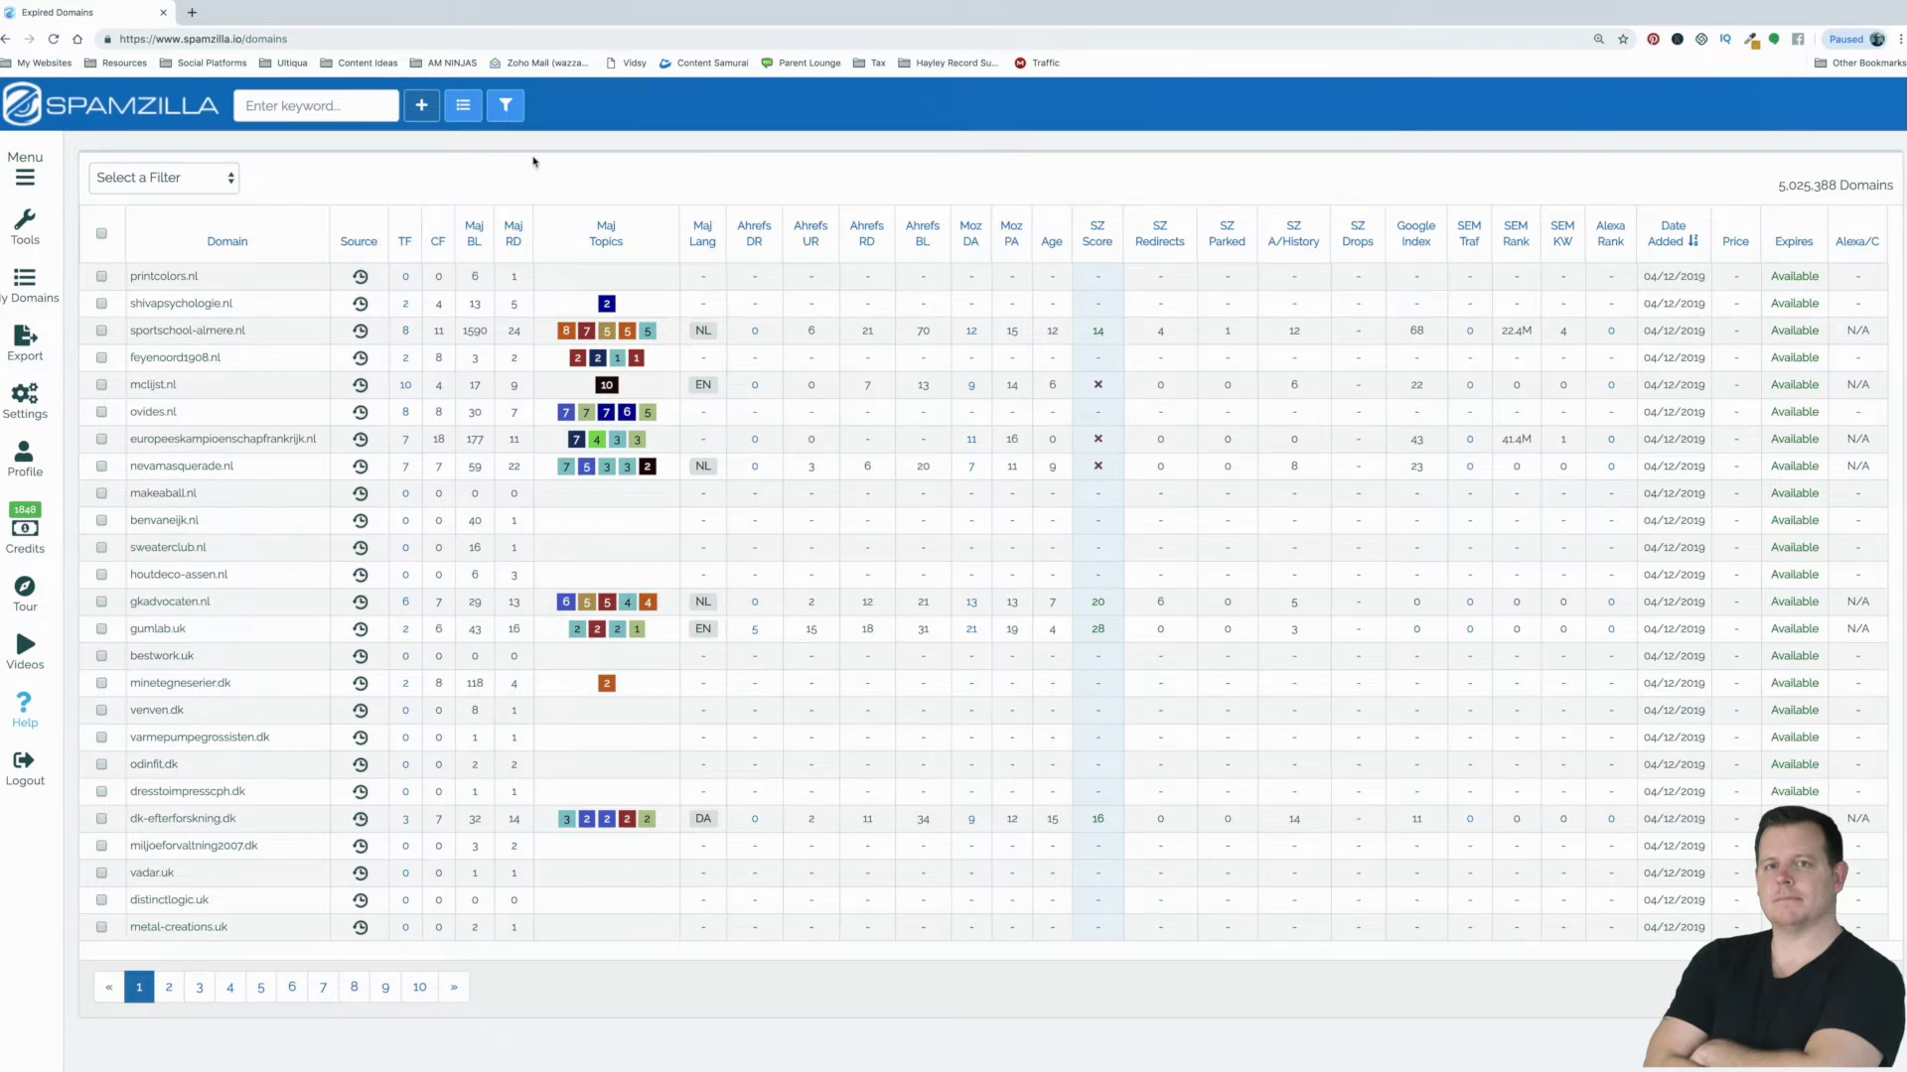
left_click_drag(1775, 185, 1844, 184)
left_click(1207, 150)
left_click(313, 106)
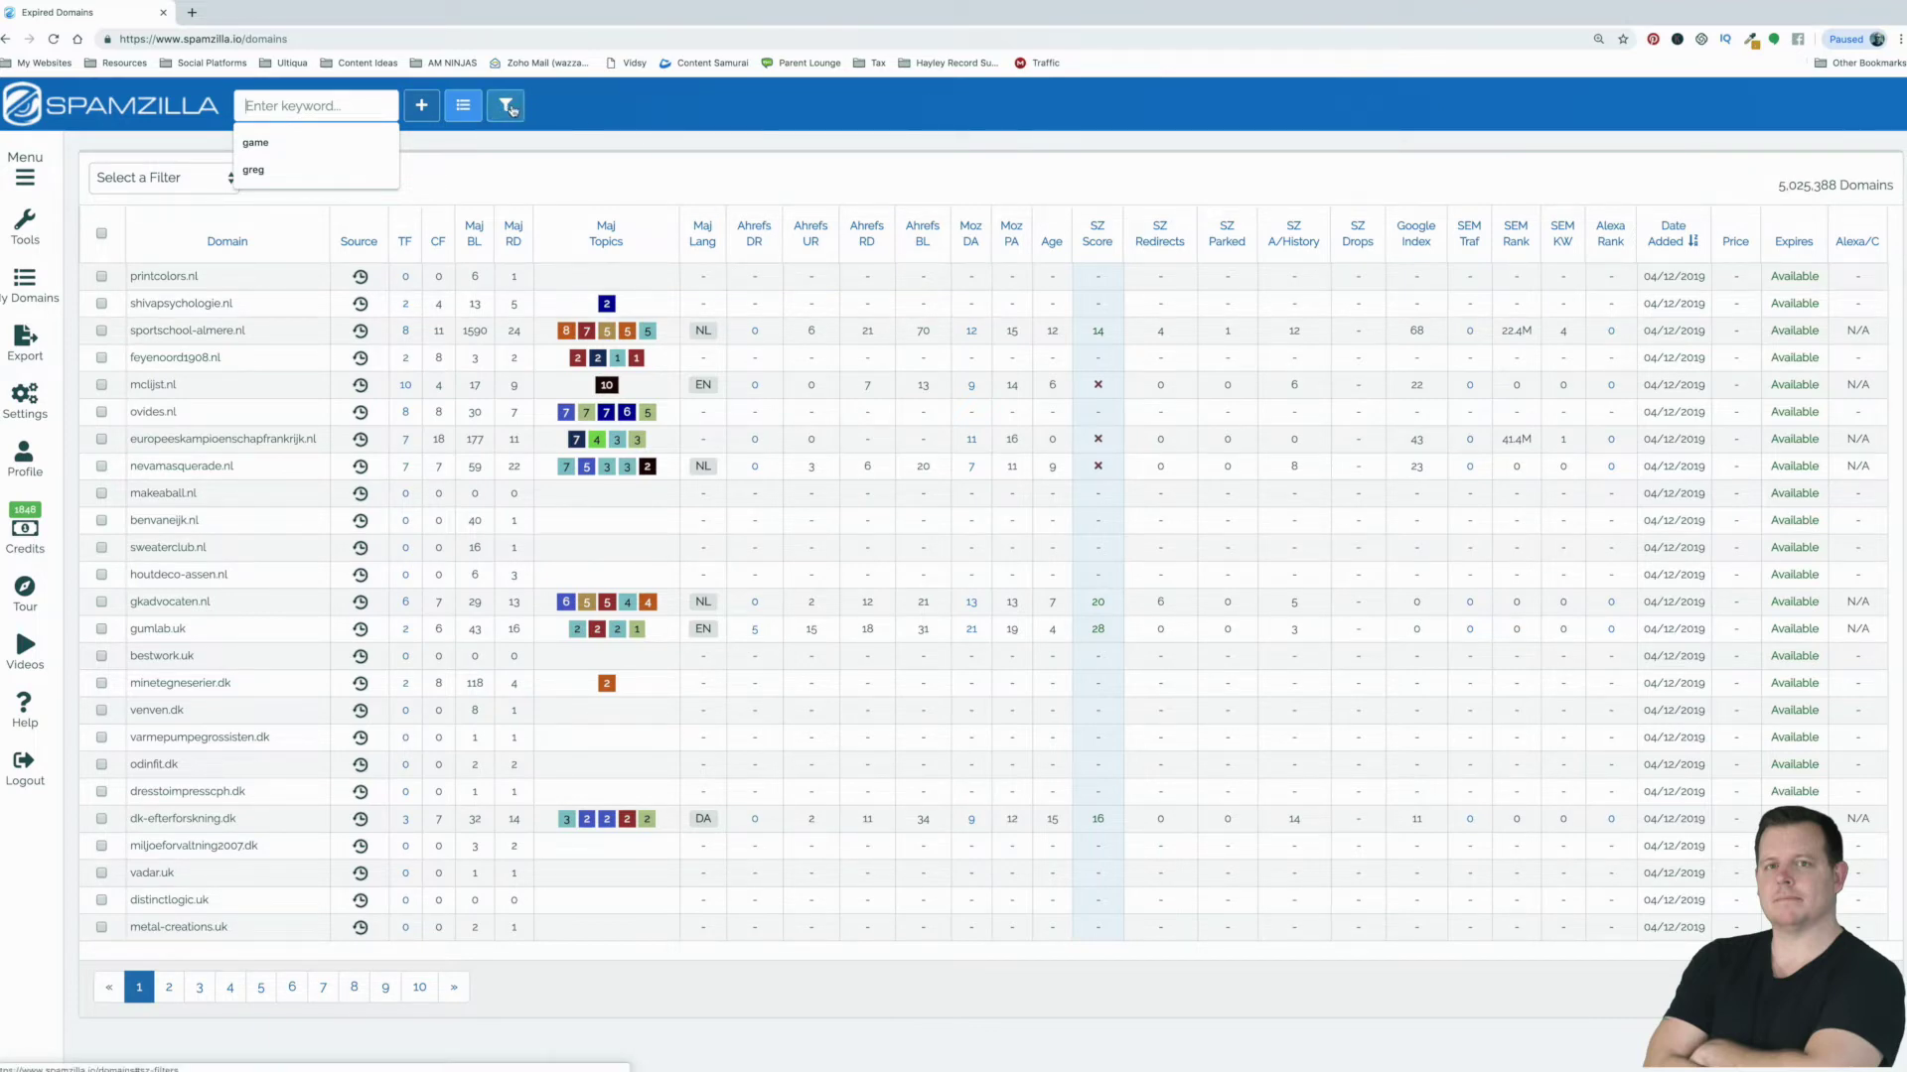
left_click(507, 109)
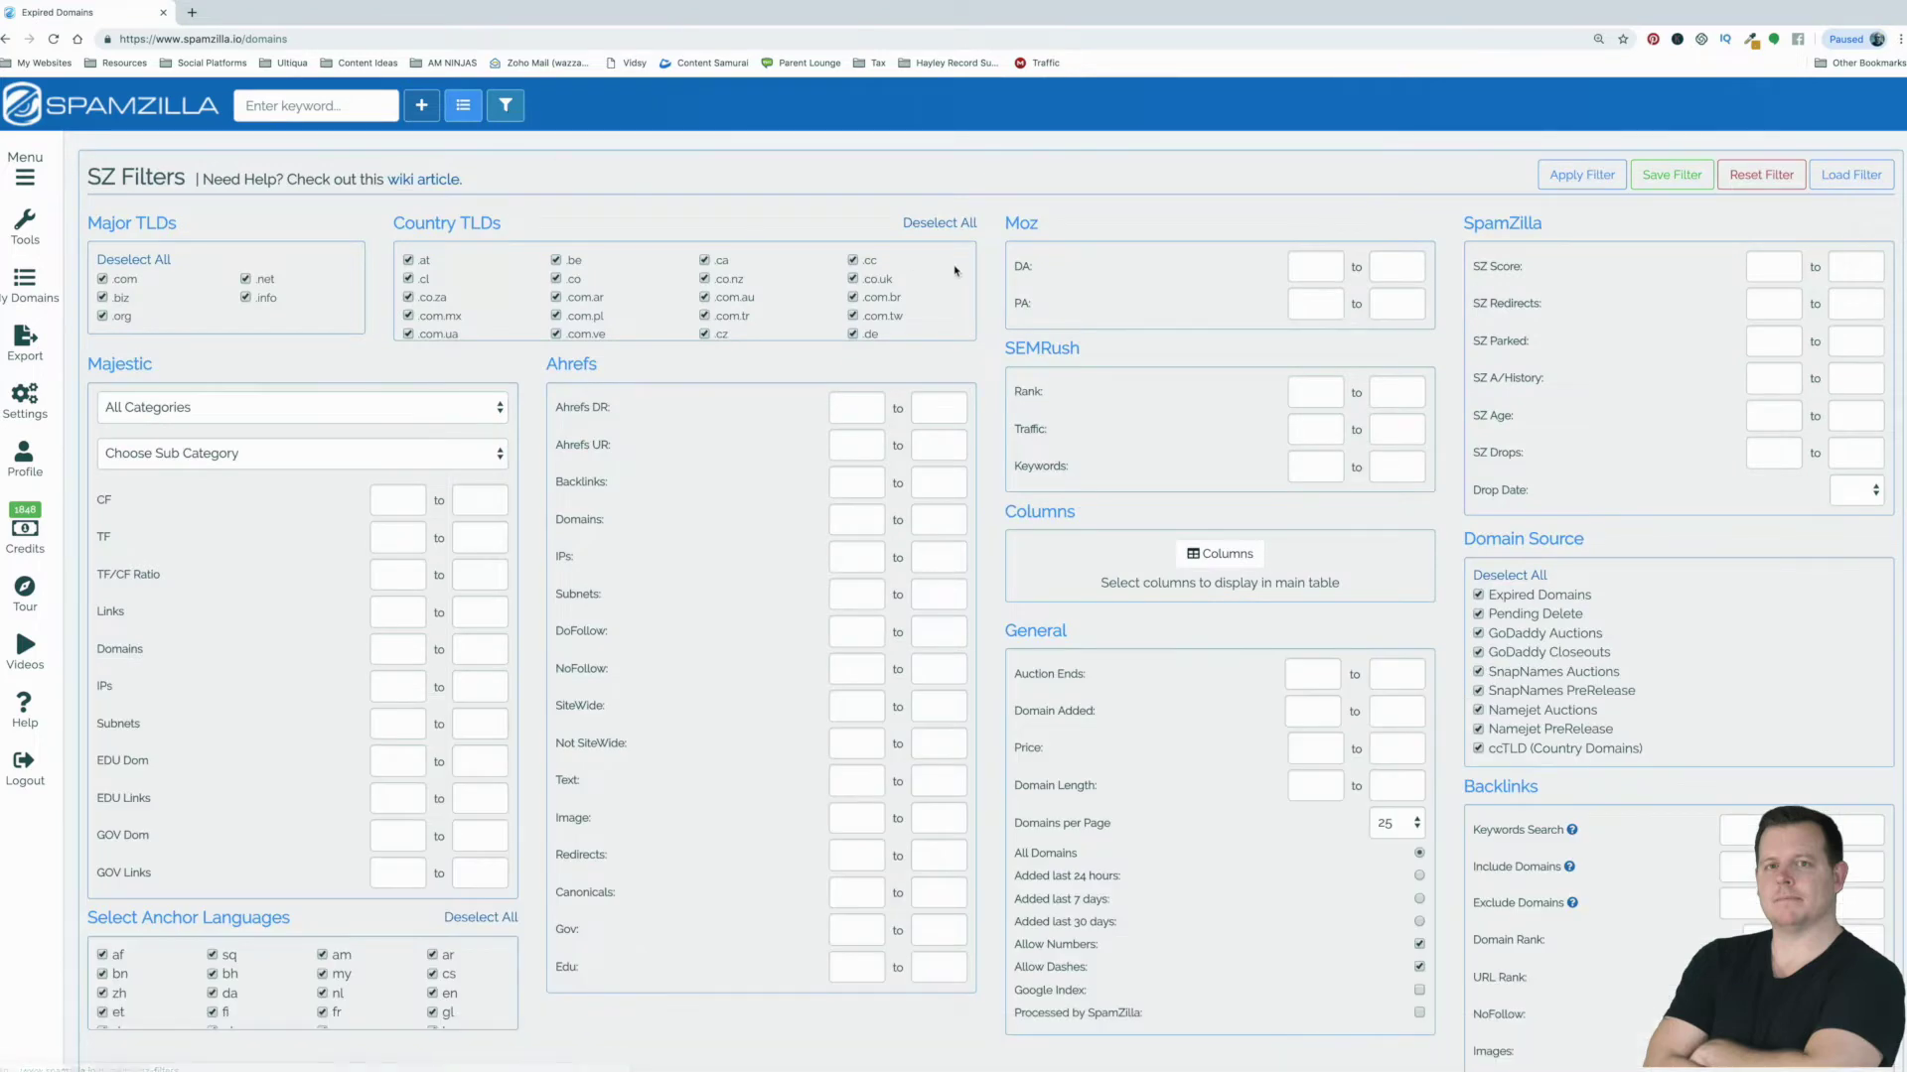
- Scroll through the SZ Filters panel, leaving all TLDs and domain sources at their defaults
scroll(1115, 279, "down", 1)
scroll(1115, 279, "up", 1)
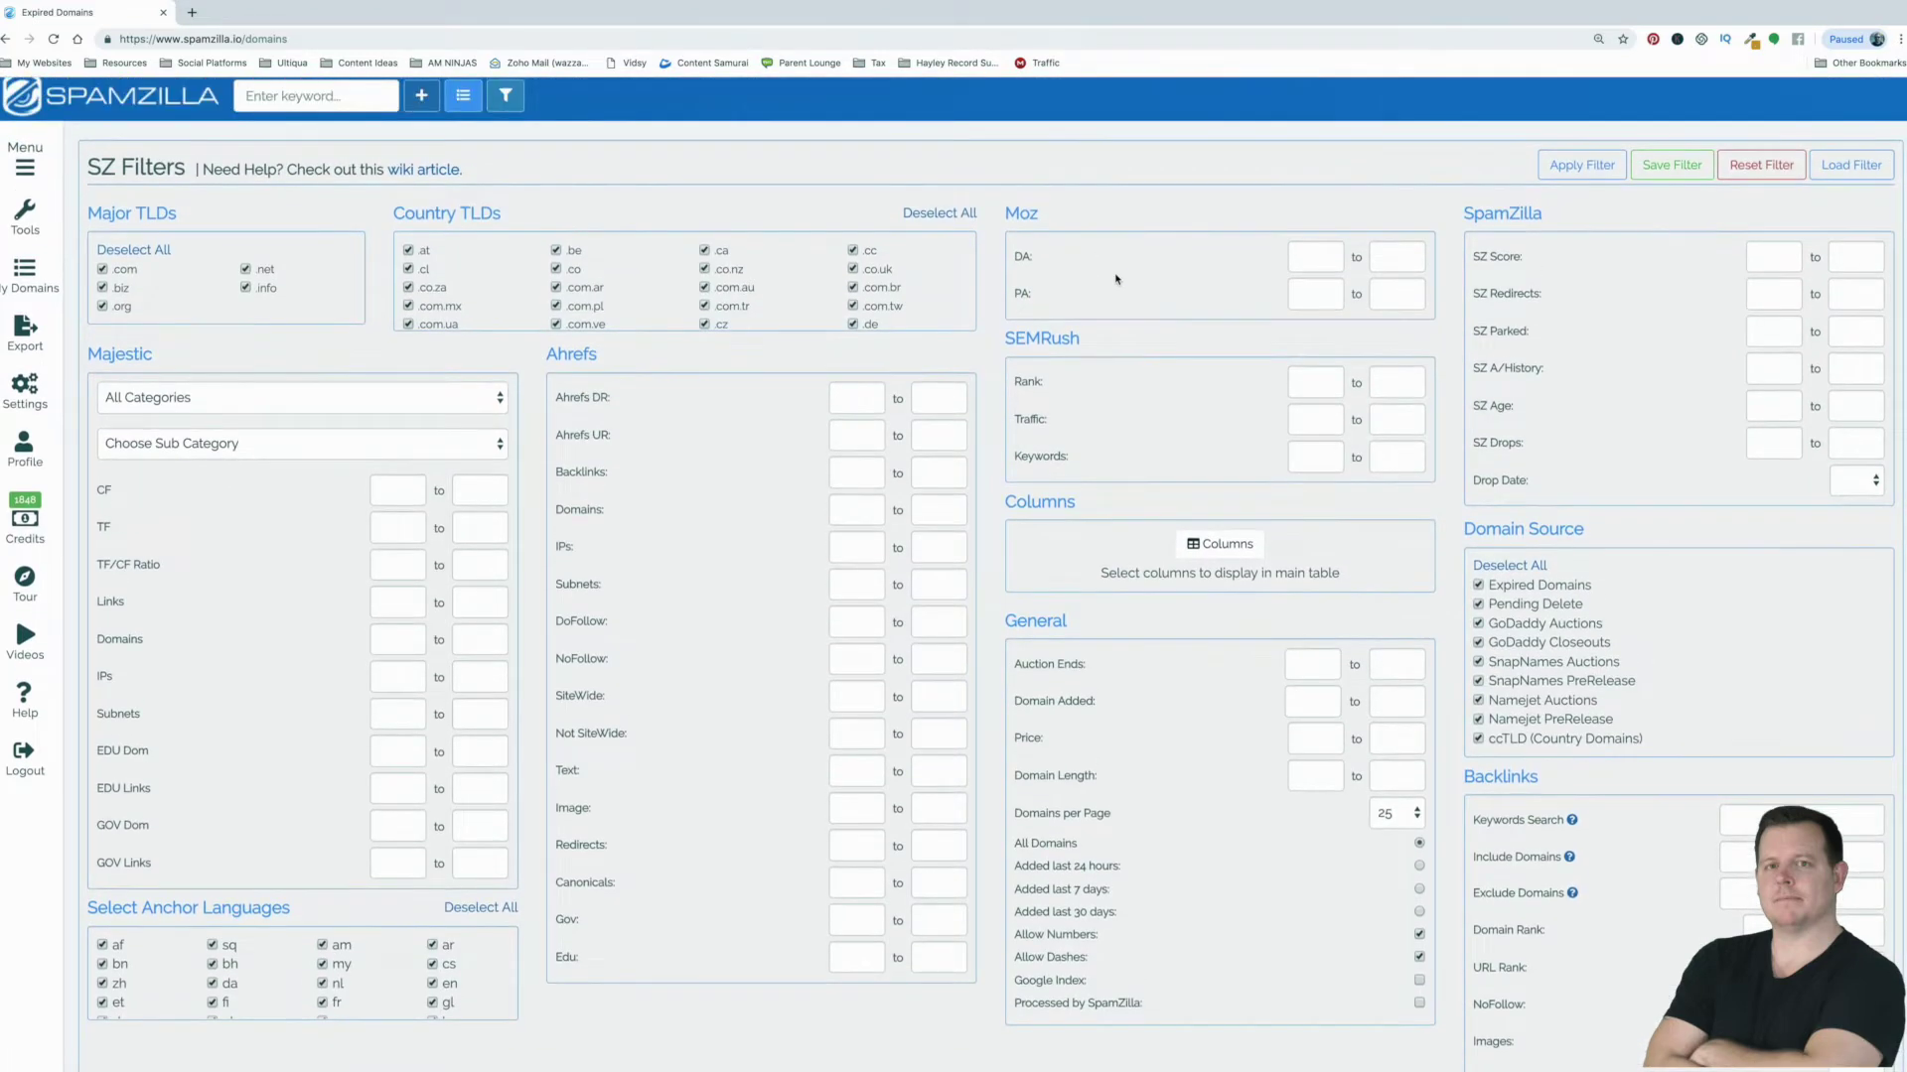
scroll(1115, 279, "down", 1)
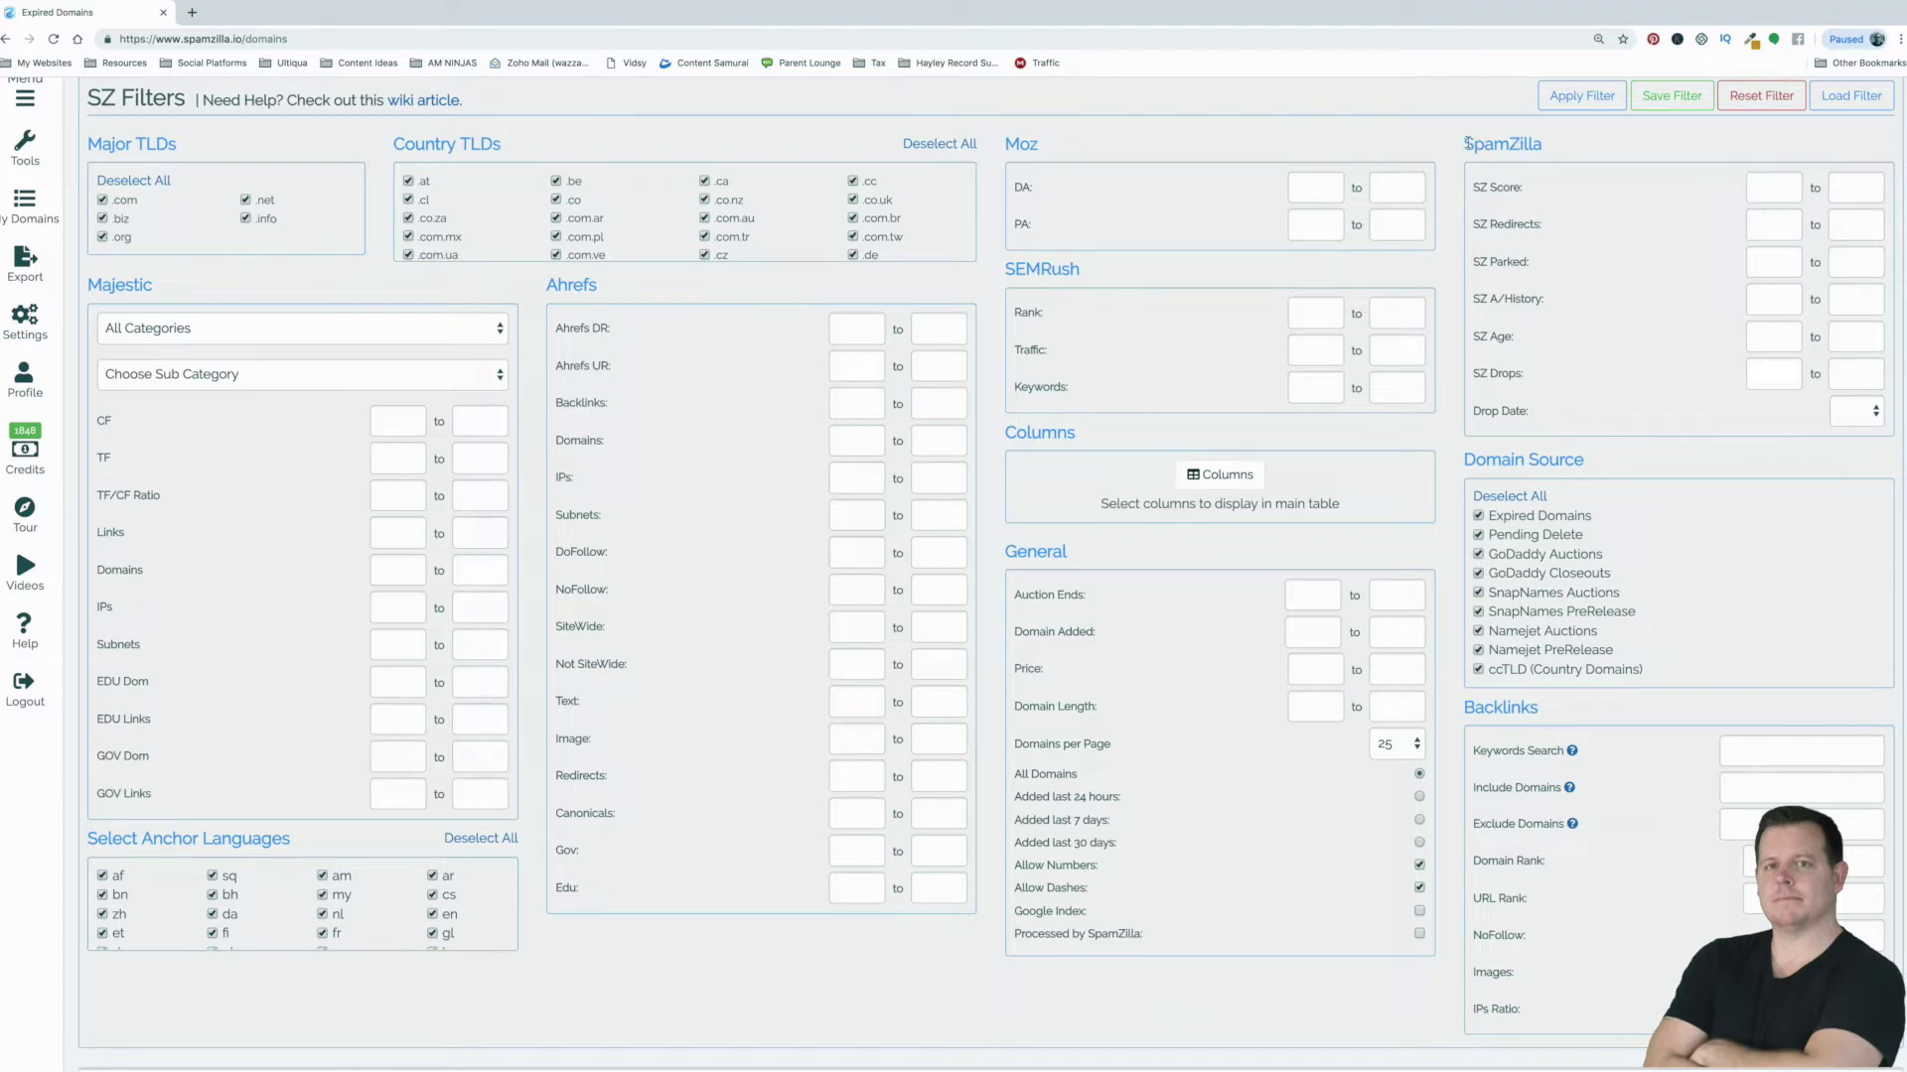
left_click_drag(1466, 144, 1545, 146)
left_click(1570, 150)
scroll(1583, 364, "down", 2)
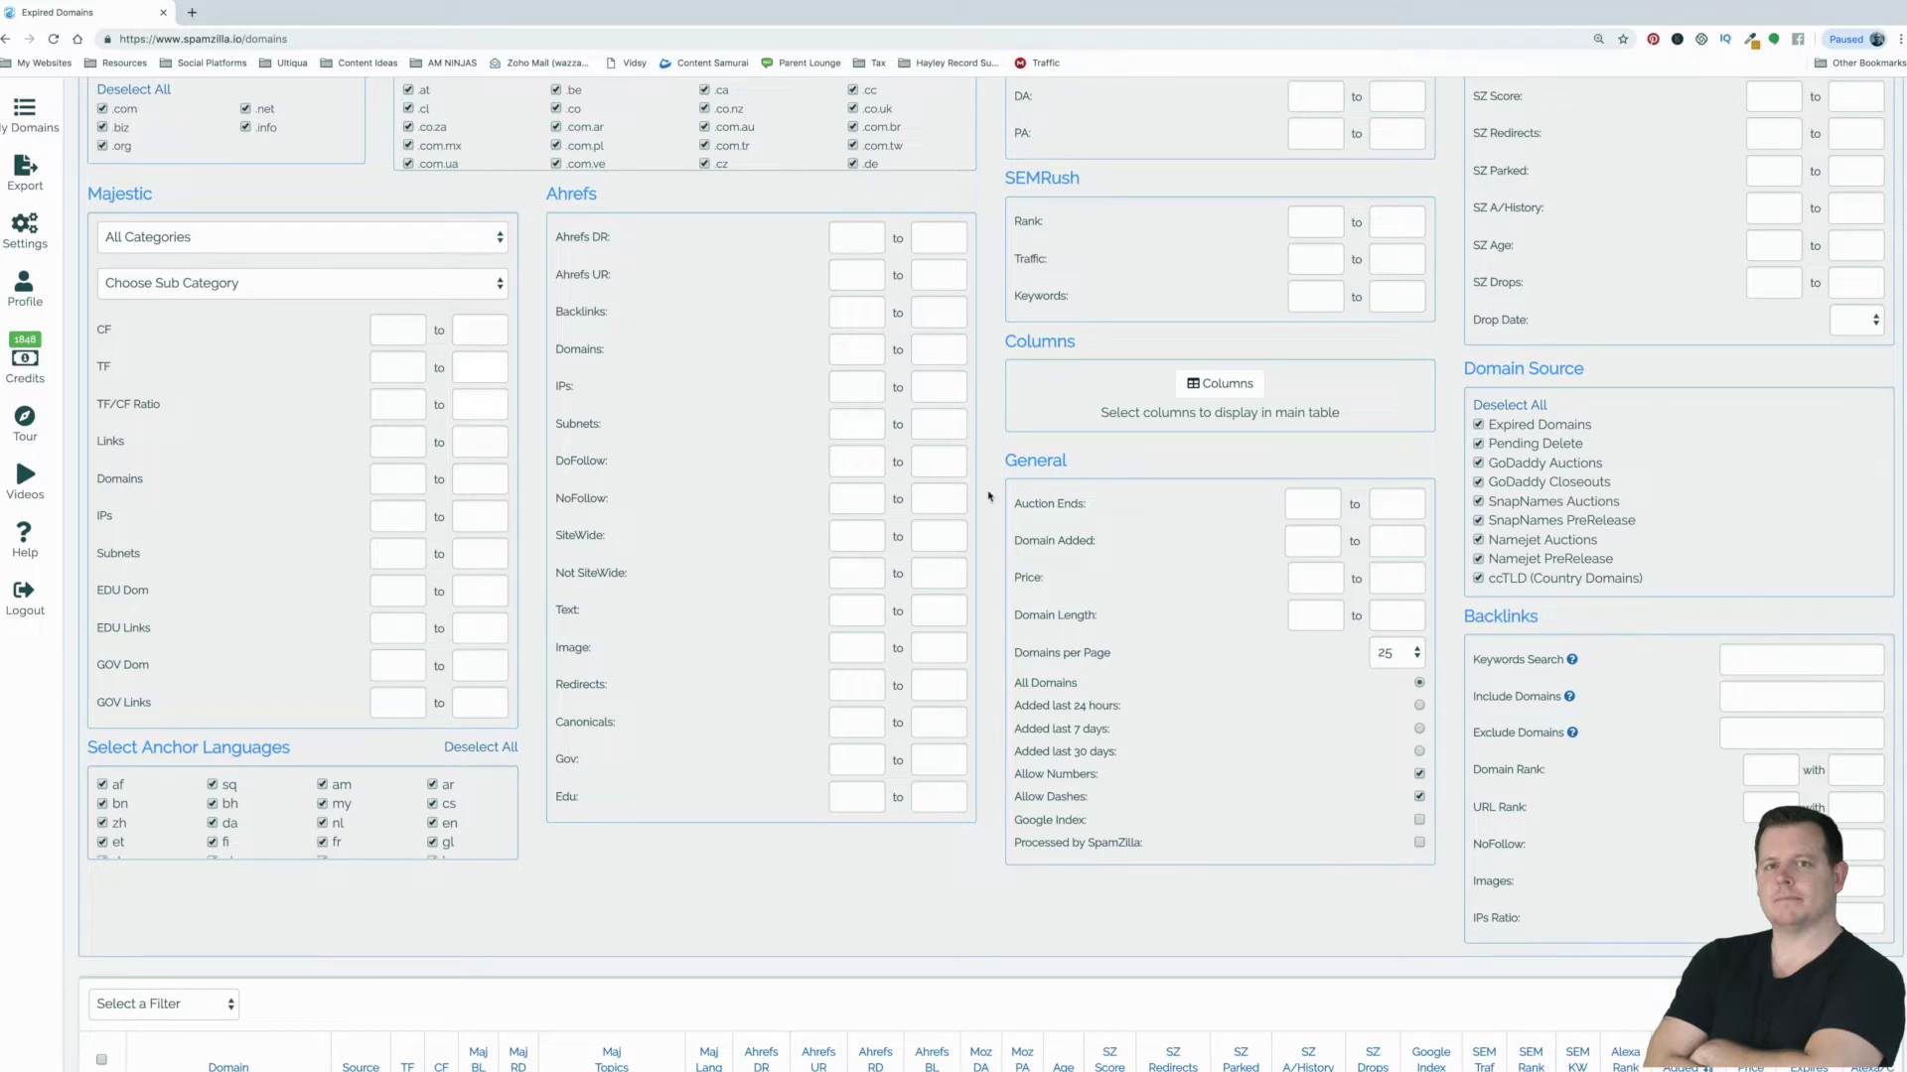
scroll(596, 377, "up", 2)
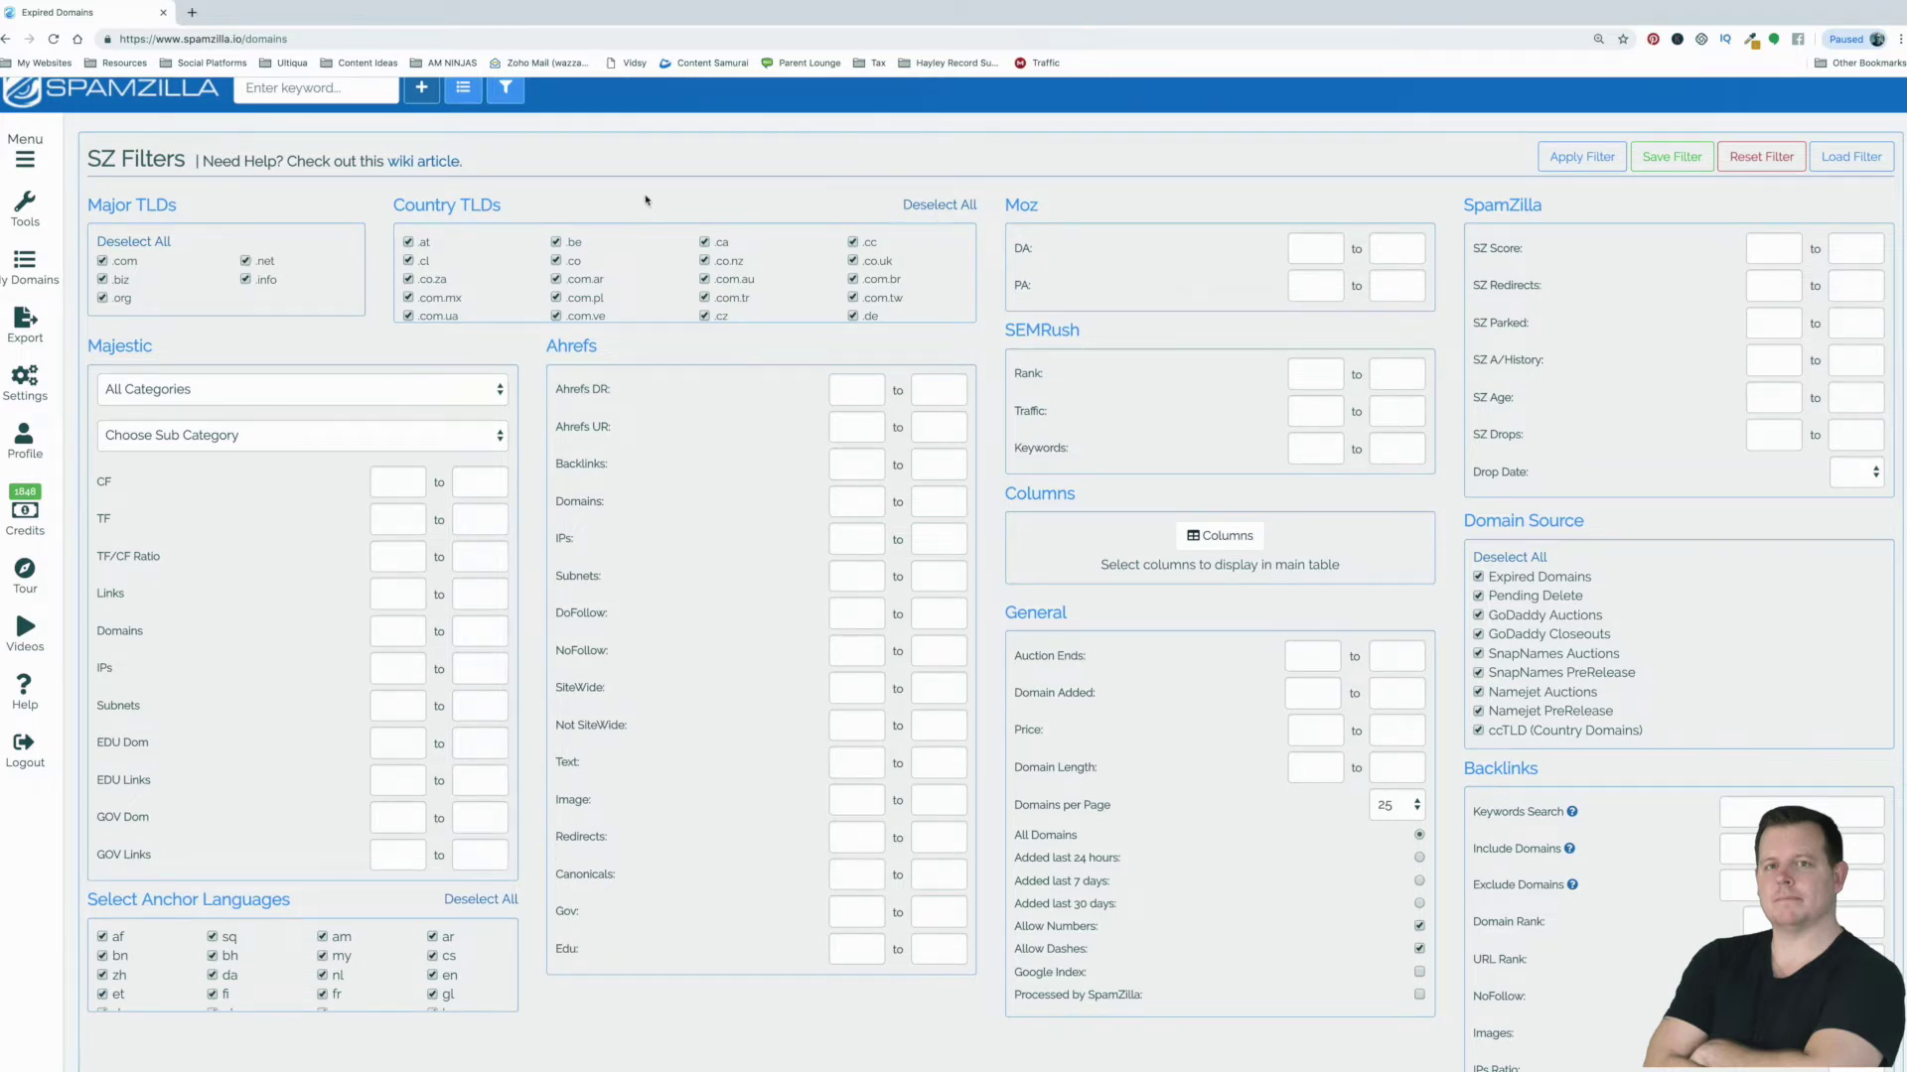
- Exclude all country TLDs and .biz, set Ahrefs DR and Moz DA minimums to 10, and clear domain sources
left_click(946, 206)
left_click(103, 280)
type("0")
type("1")
type("0")
left_click(1493, 561)
- Select only Expired Domains and GoDaddy Auctions as sources, then open the Save SZ Filter dialog
left_click(1480, 578)
left_click(1480, 616)
scroll(290, 519, "down", 1)
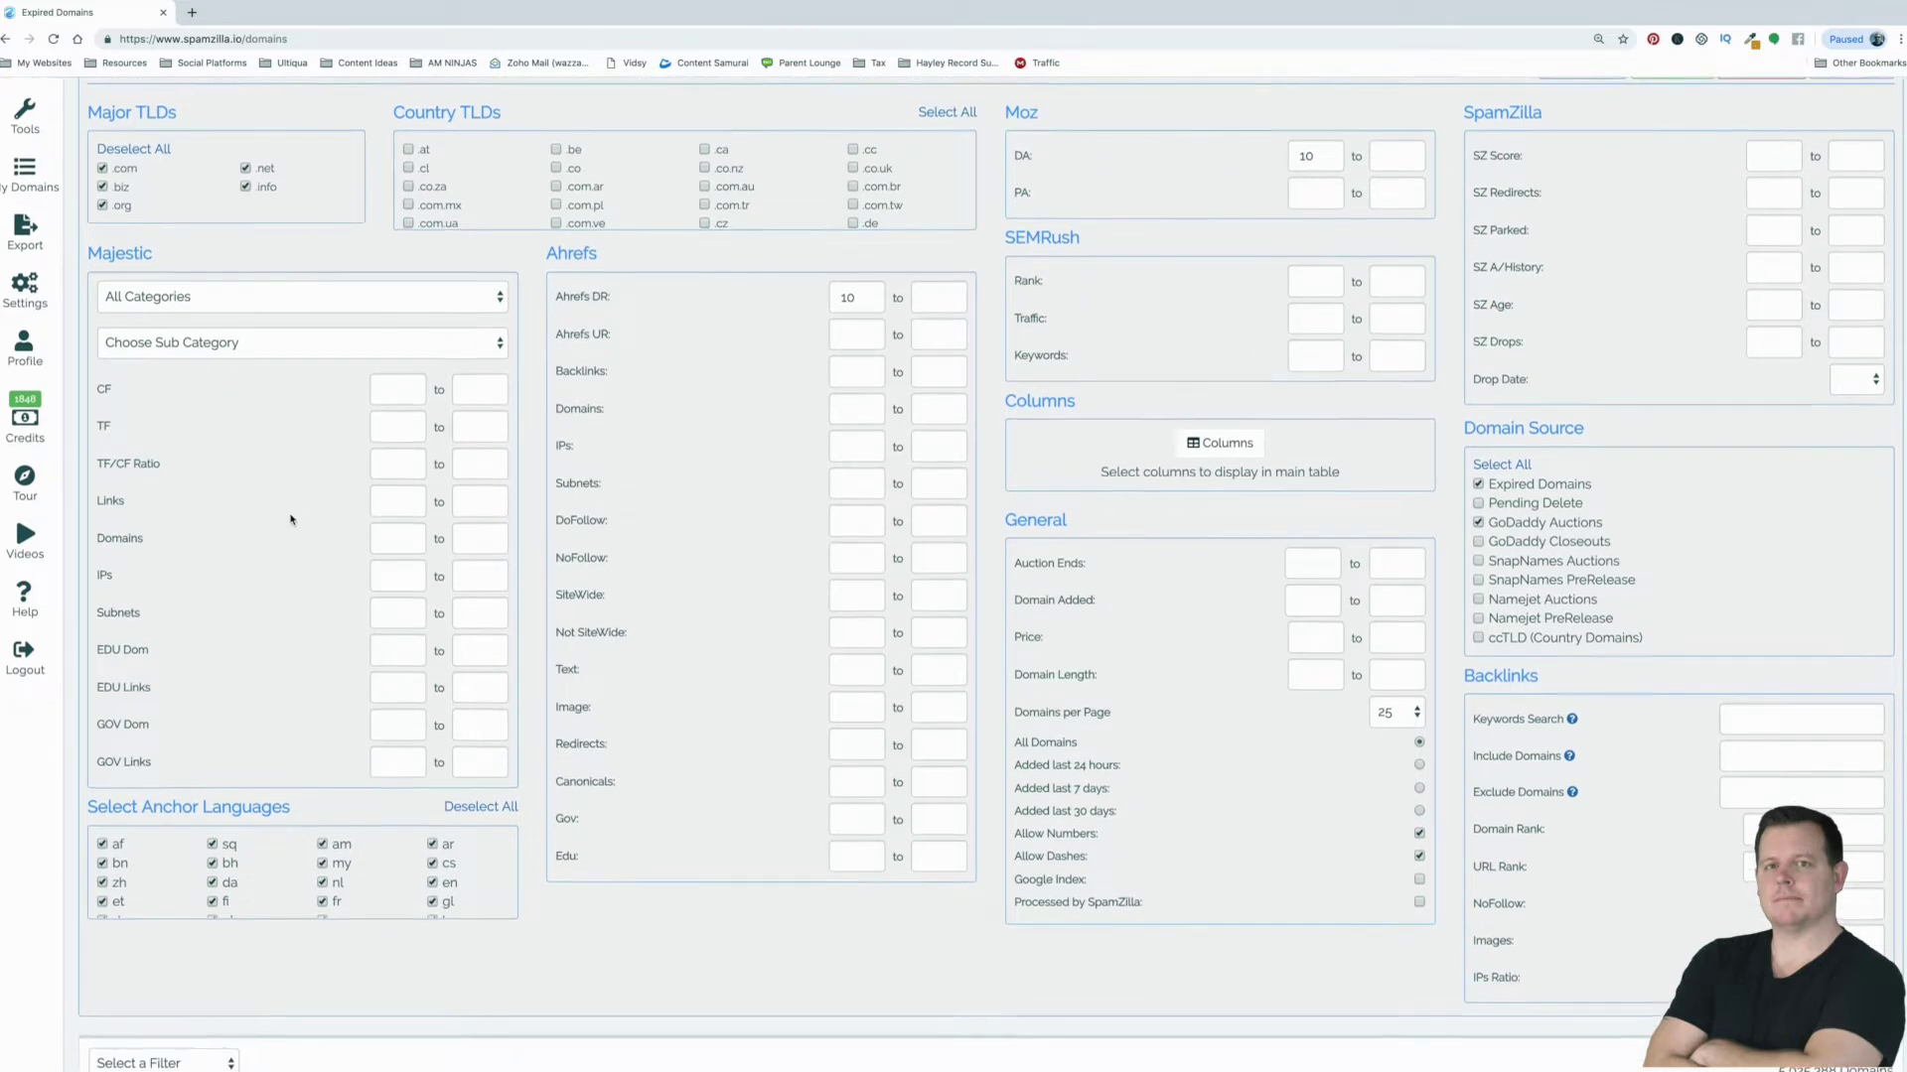
scroll(291, 520, "up", 1)
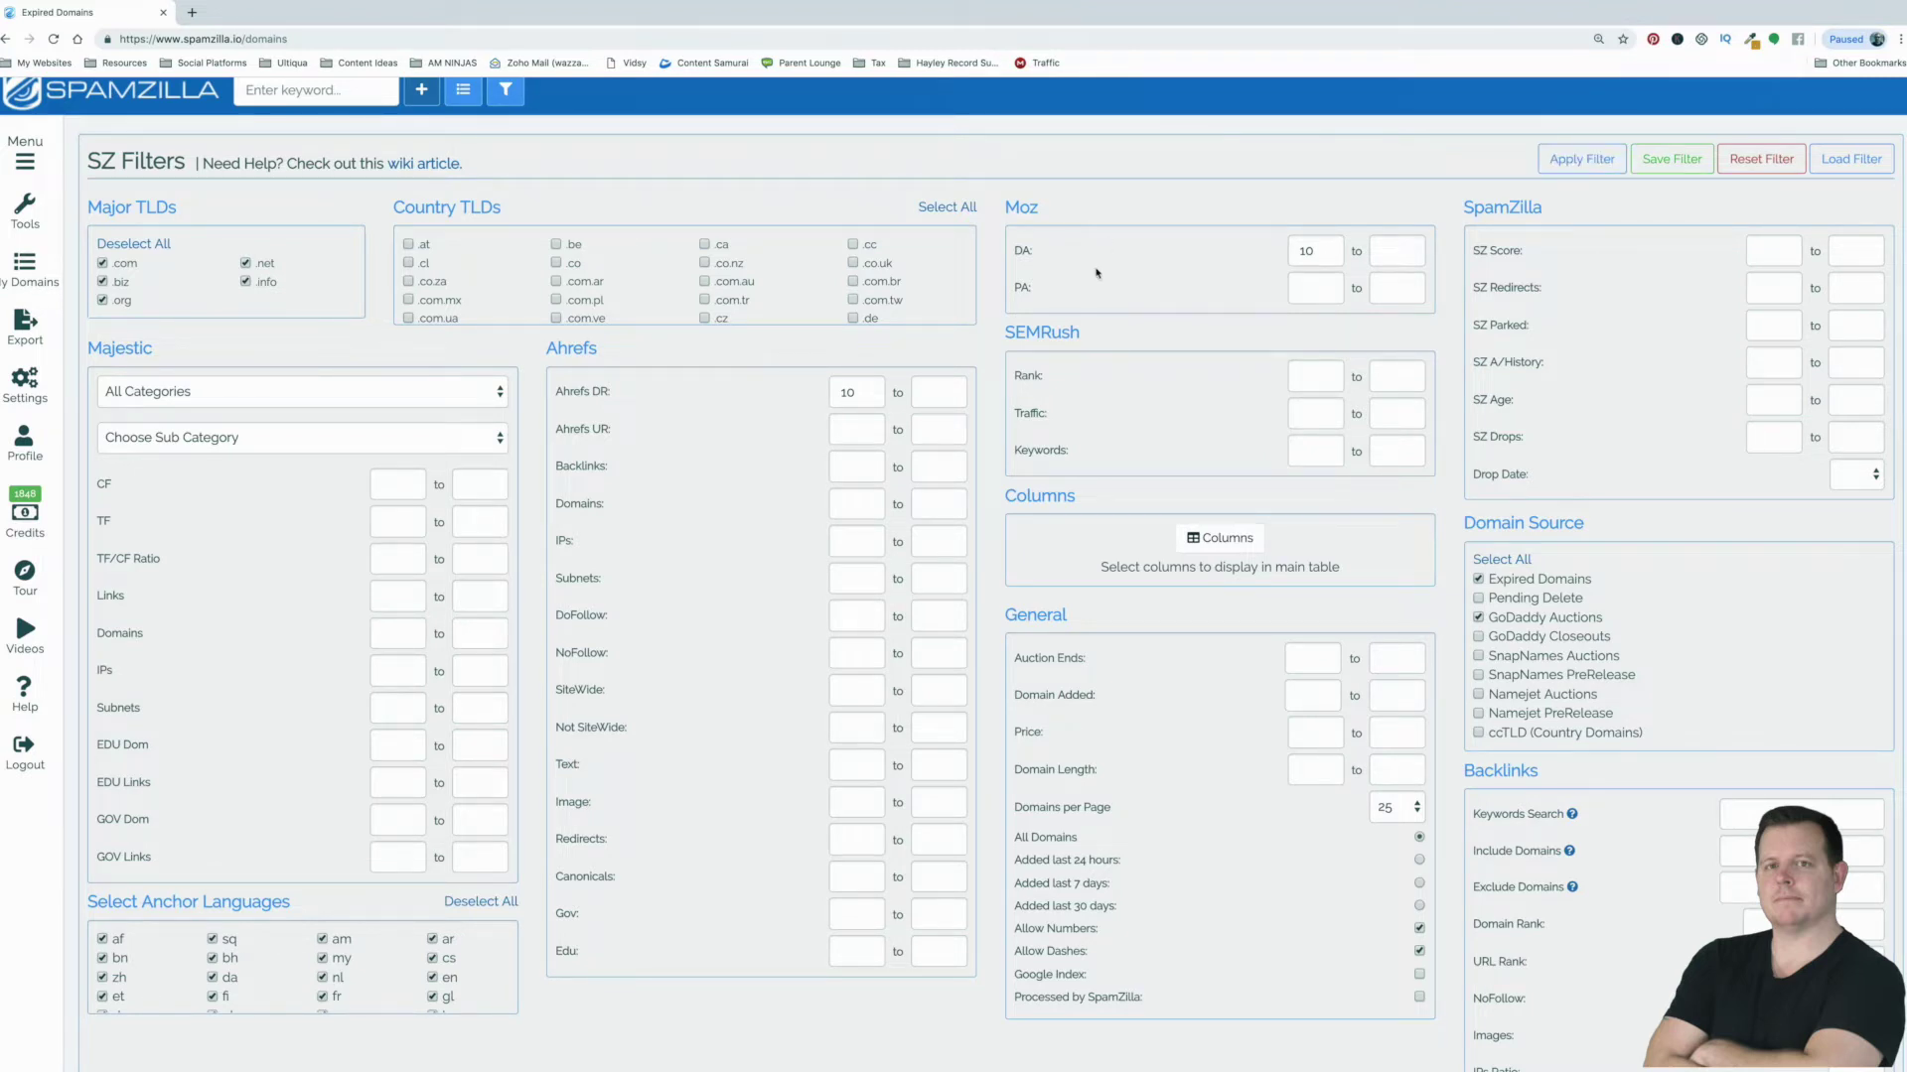
scroll(1096, 273, "up", 1)
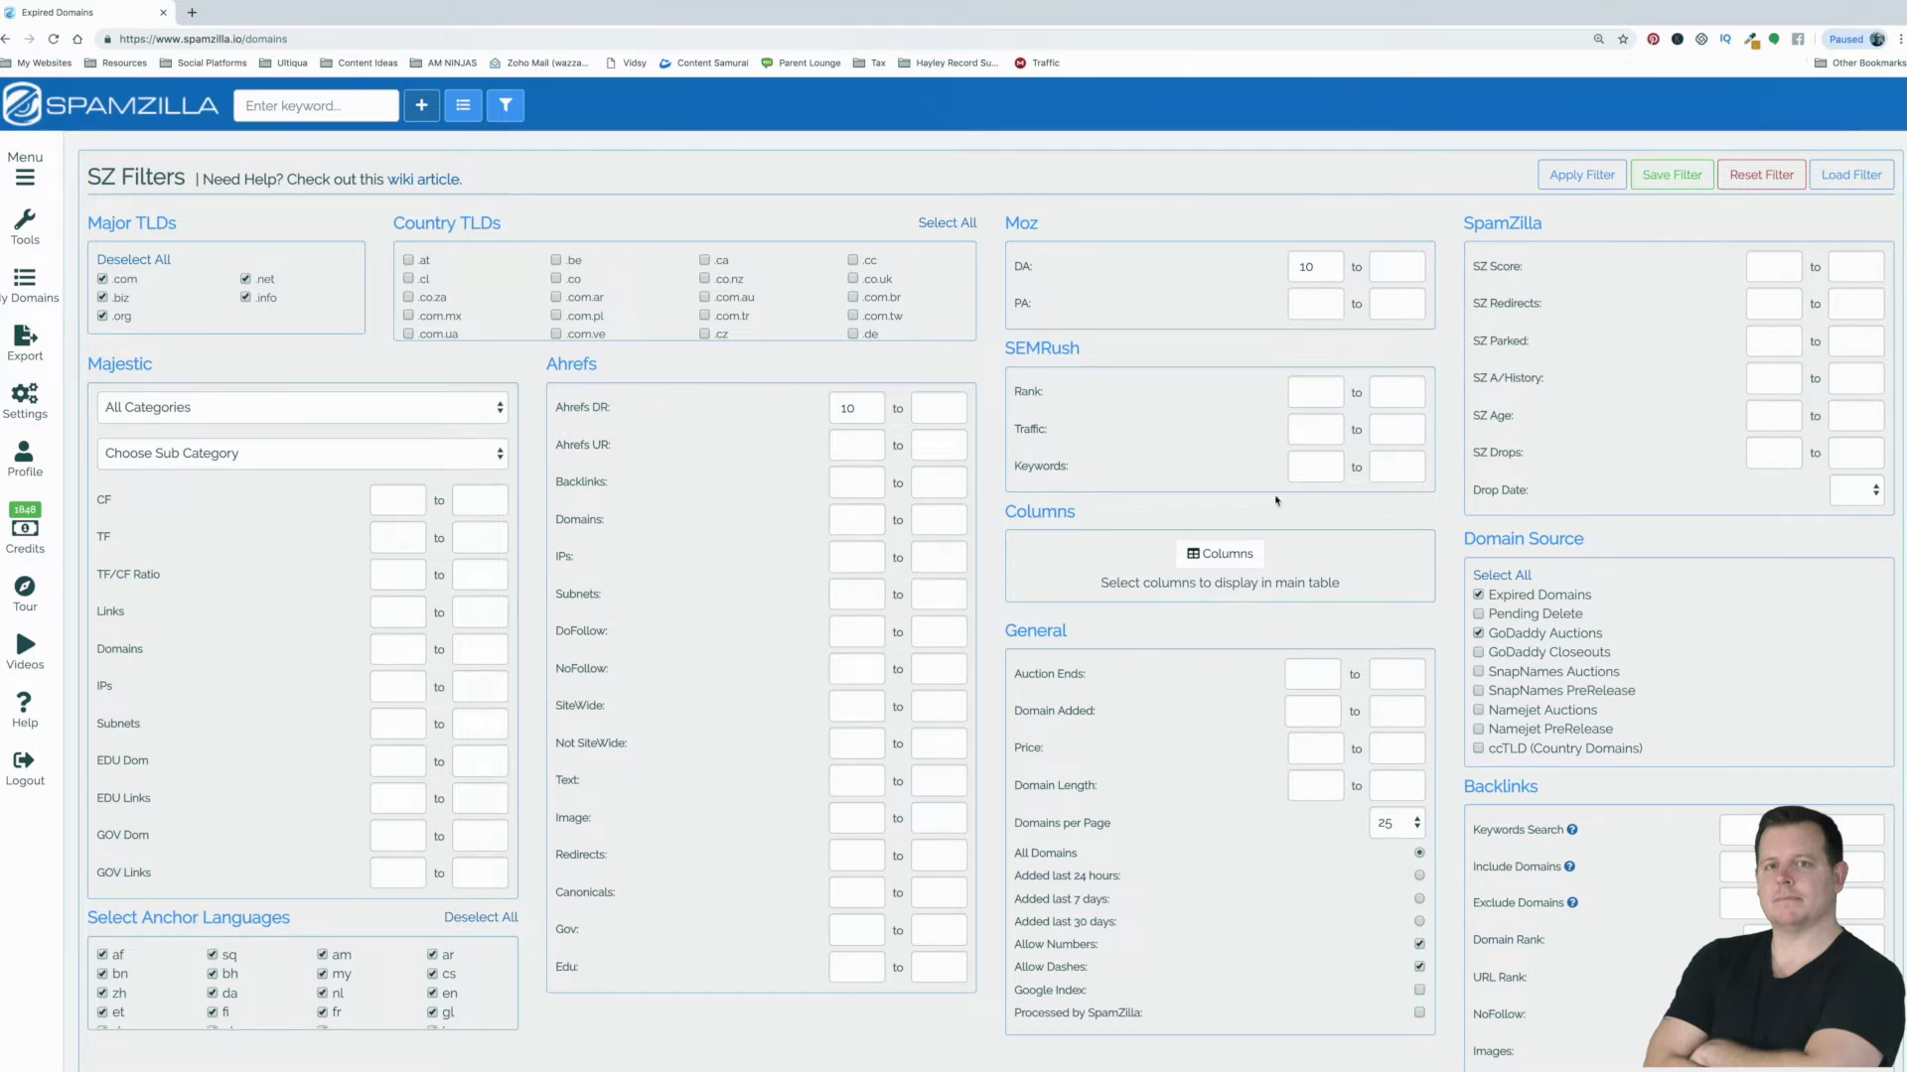
left_click(1669, 176)
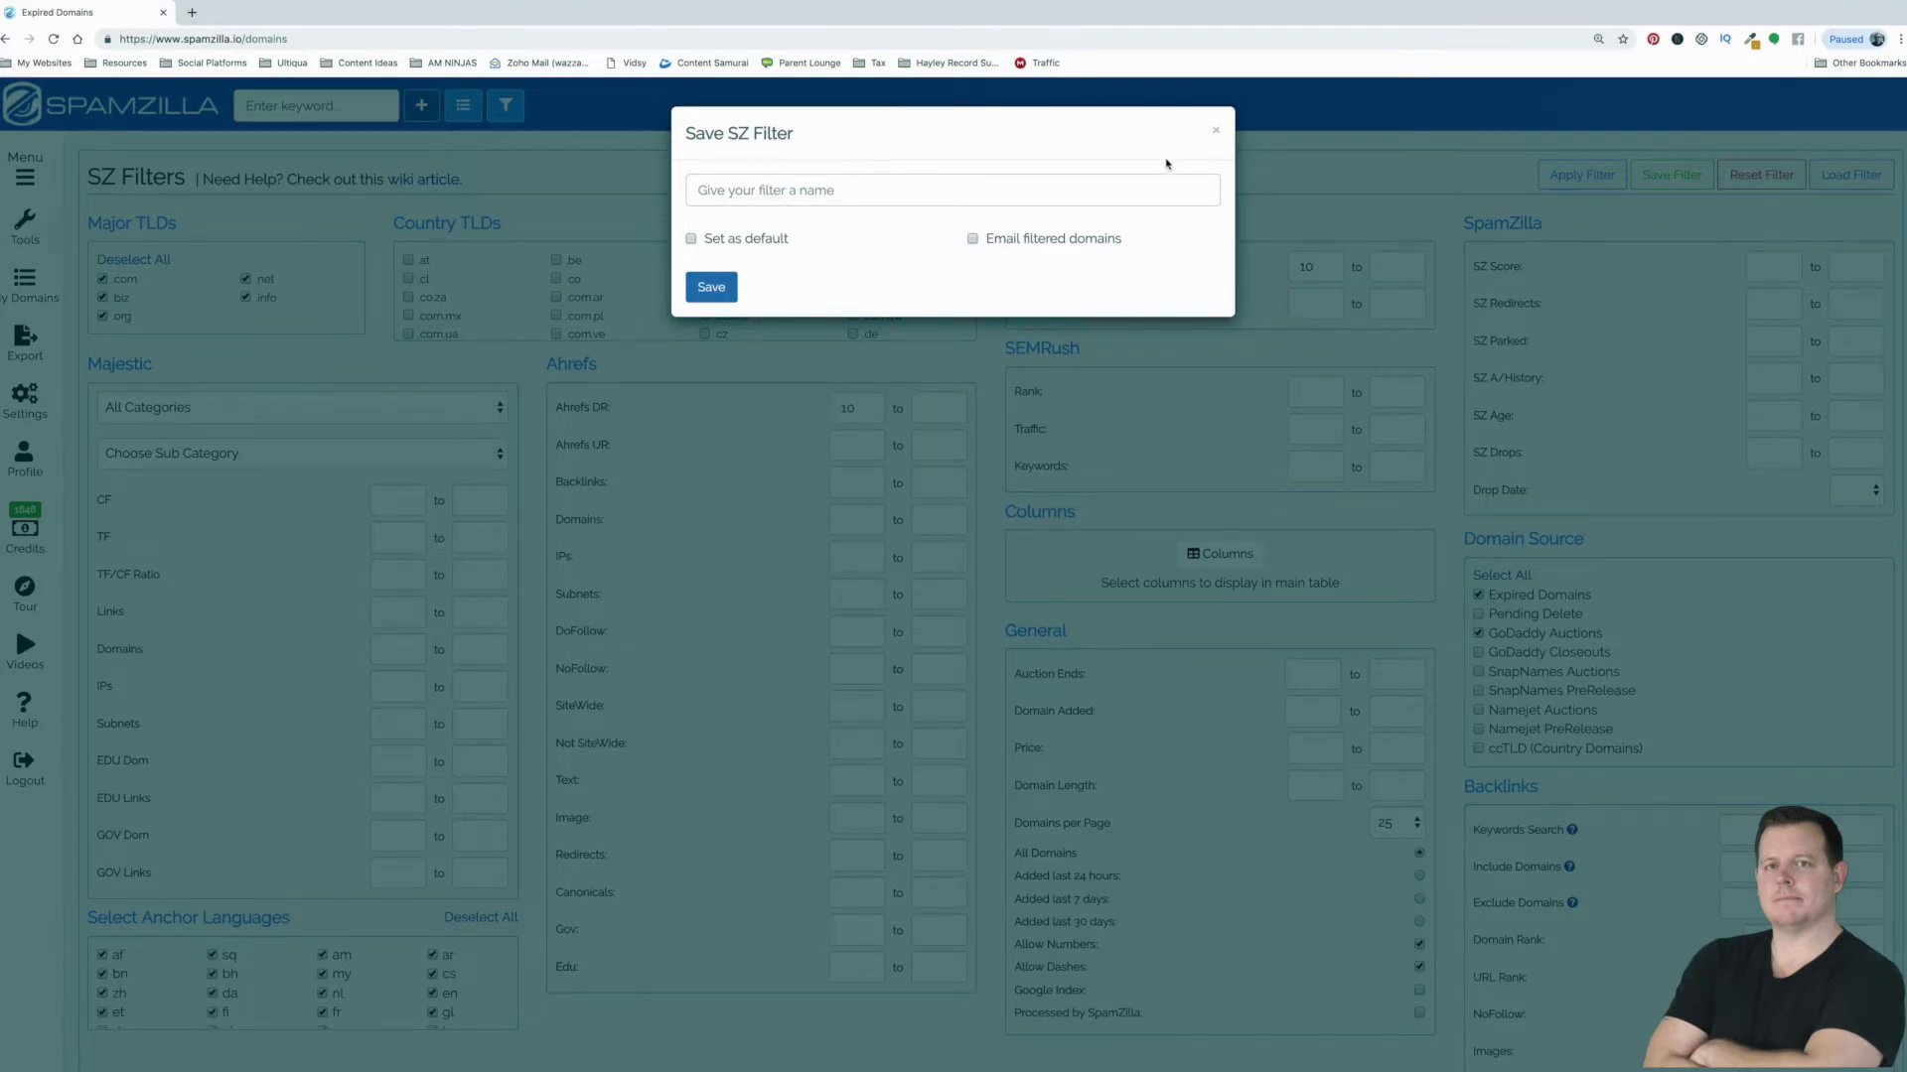
- Close the Save SZ Filter dialog without entering a filter name
left_click(1214, 130)
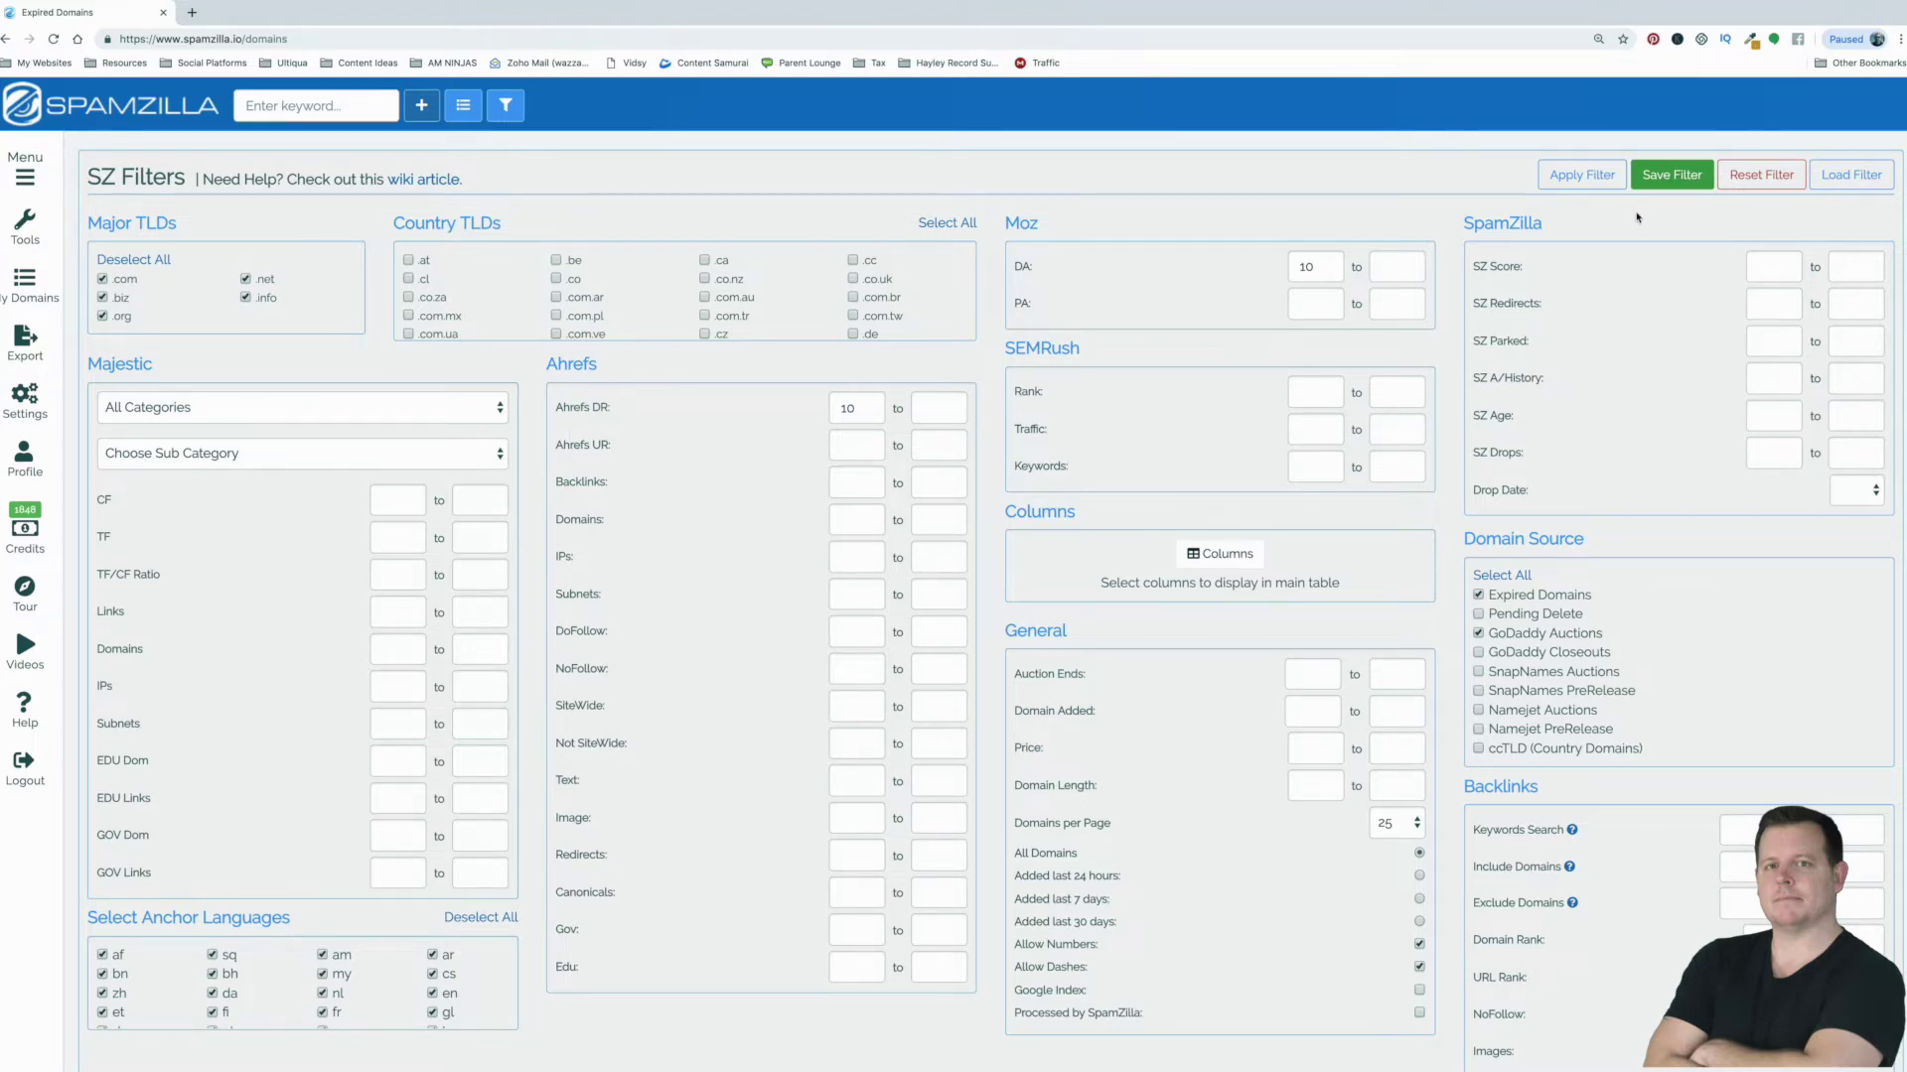
- Apply the filter to list 4,220 matching domains and sort them by Source
left_click(1582, 175)
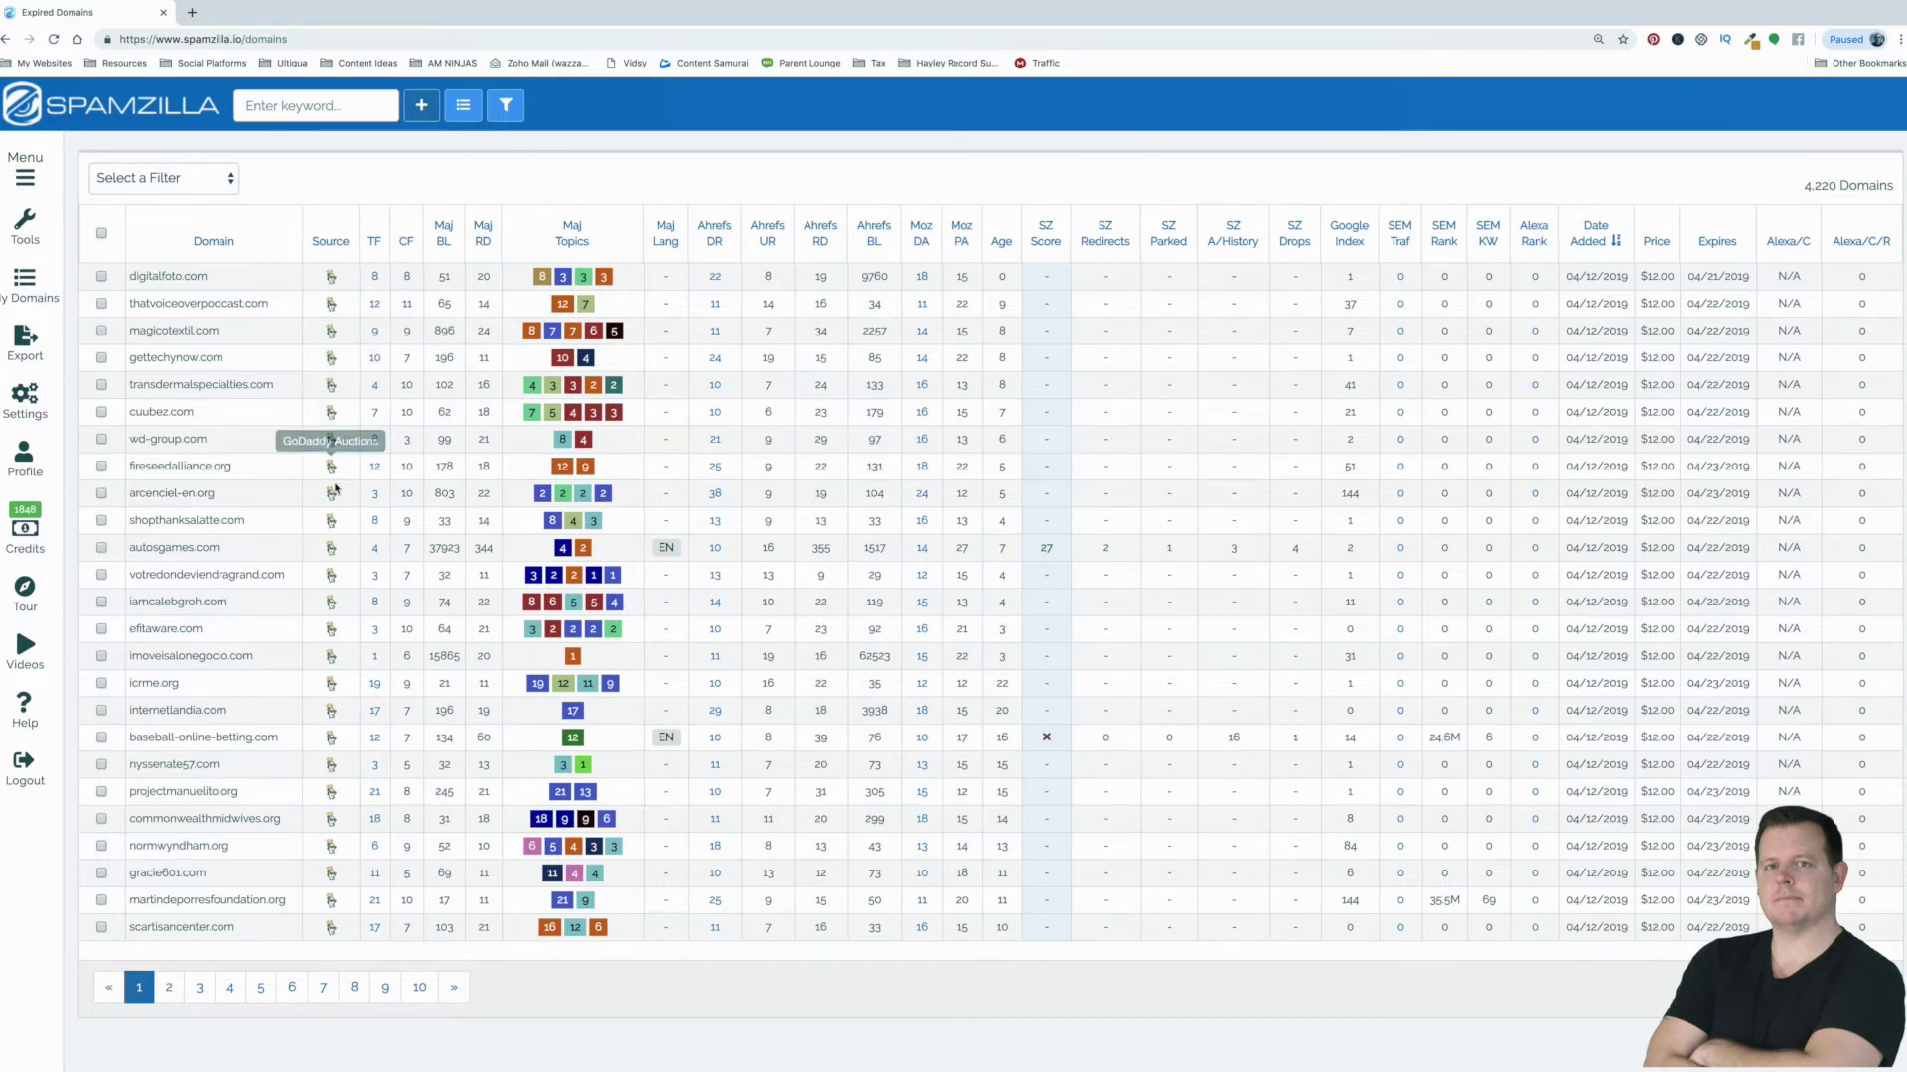
left_click(334, 244)
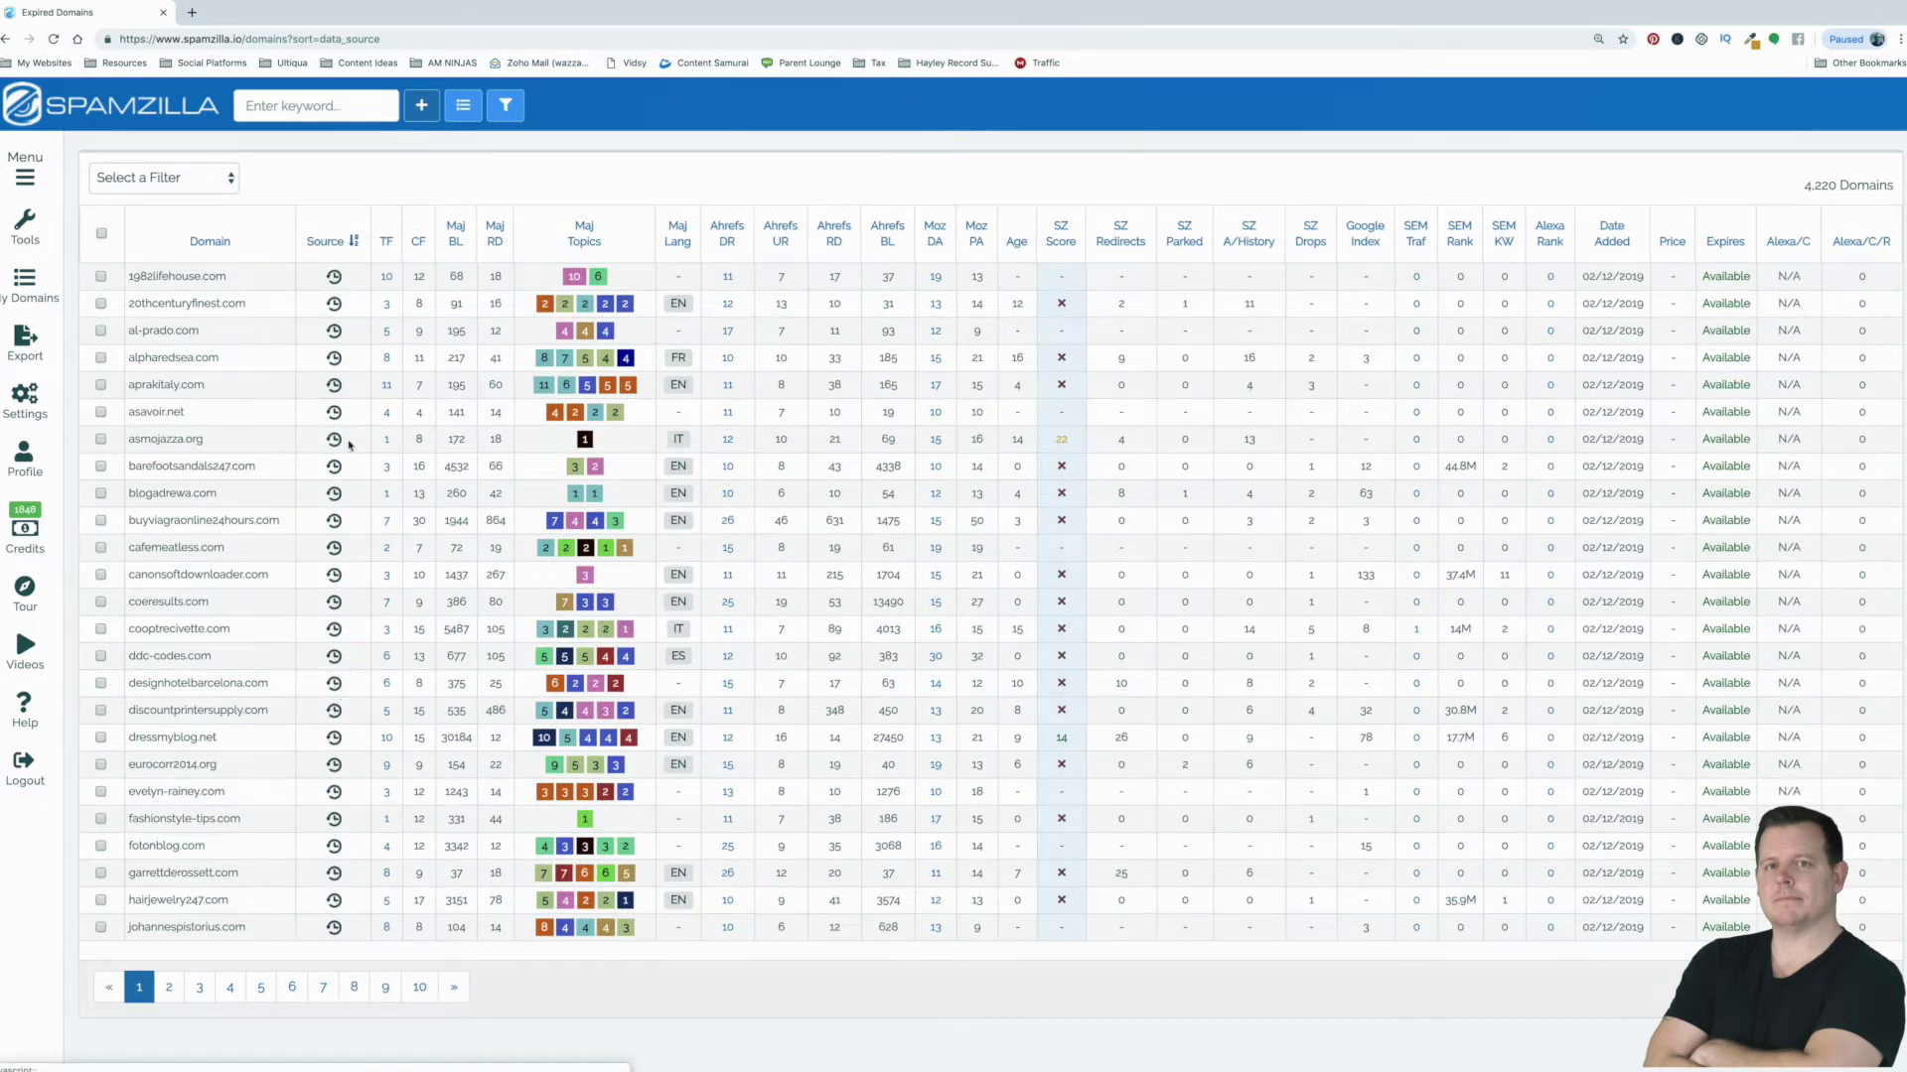
- Reverse the Source sort so priced auction domains appear at the top
left_click(333, 252)
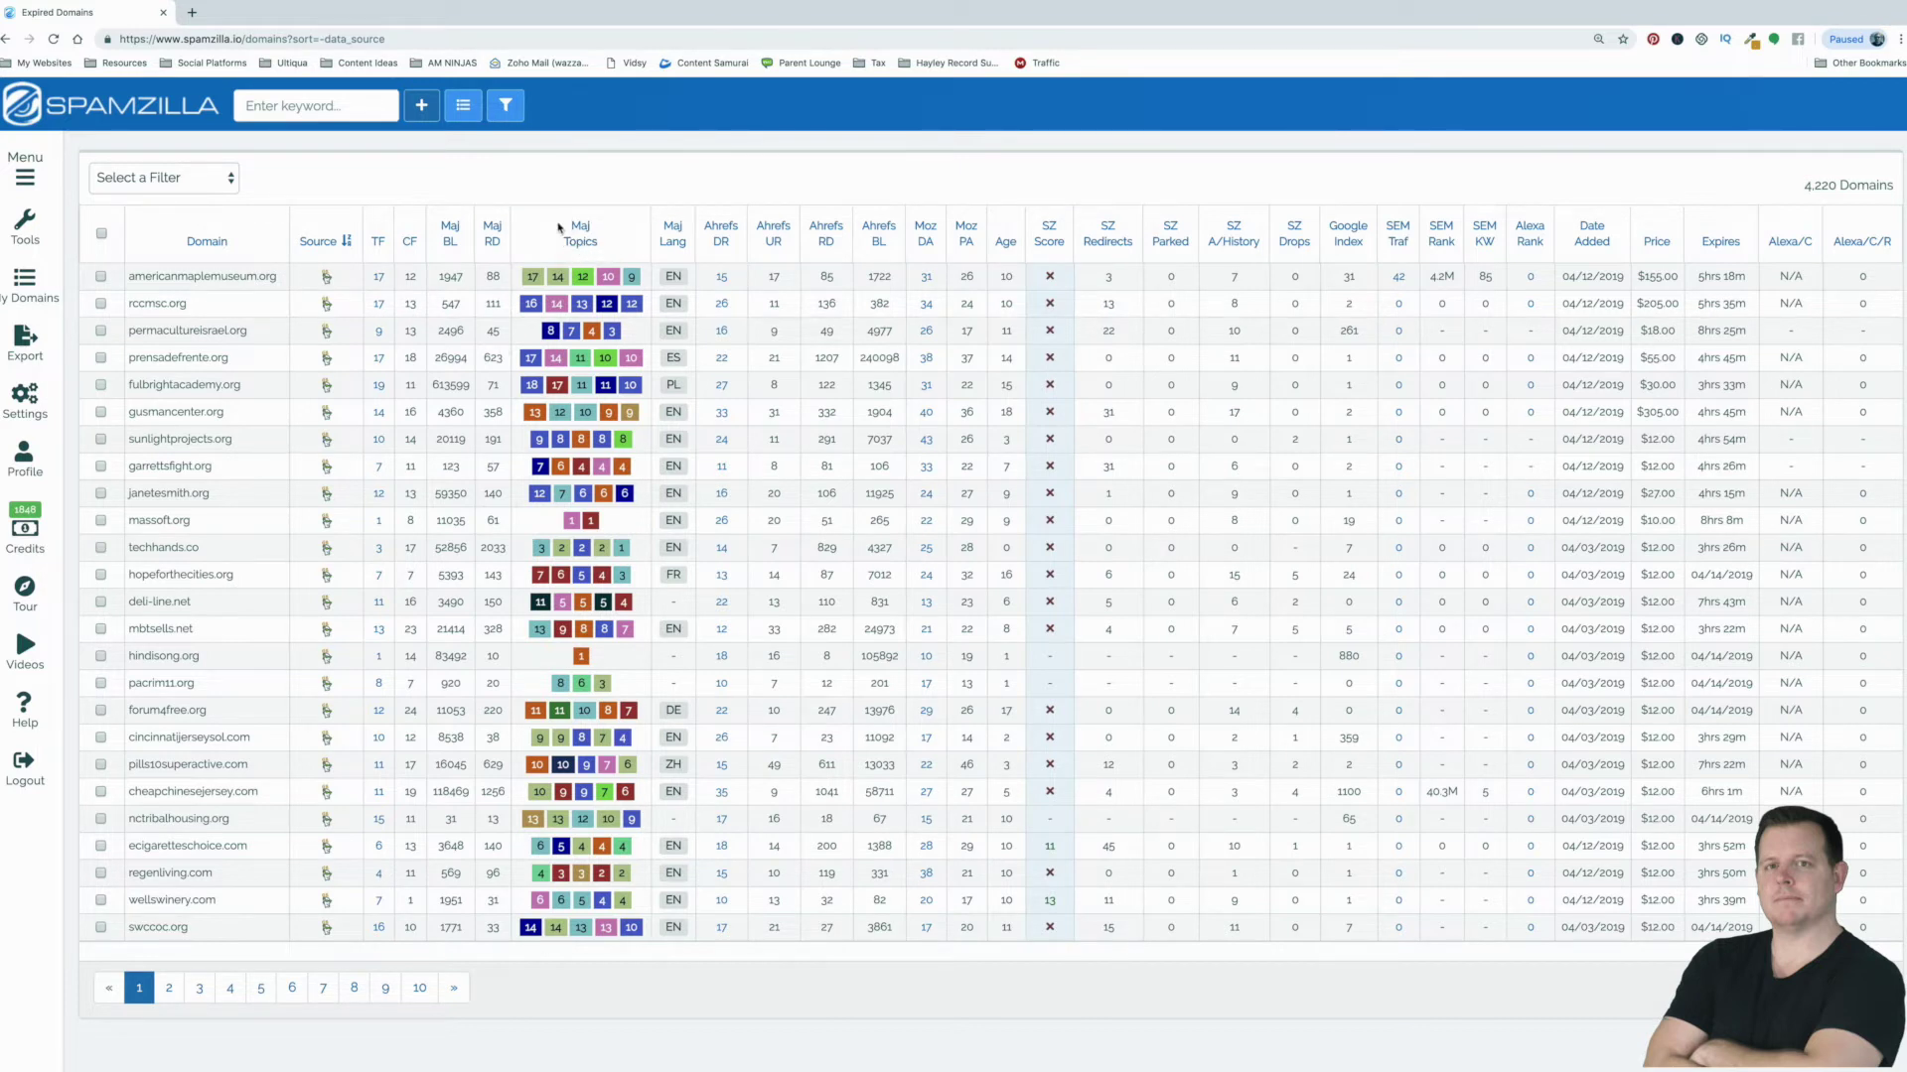
mouse_move(541, 283)
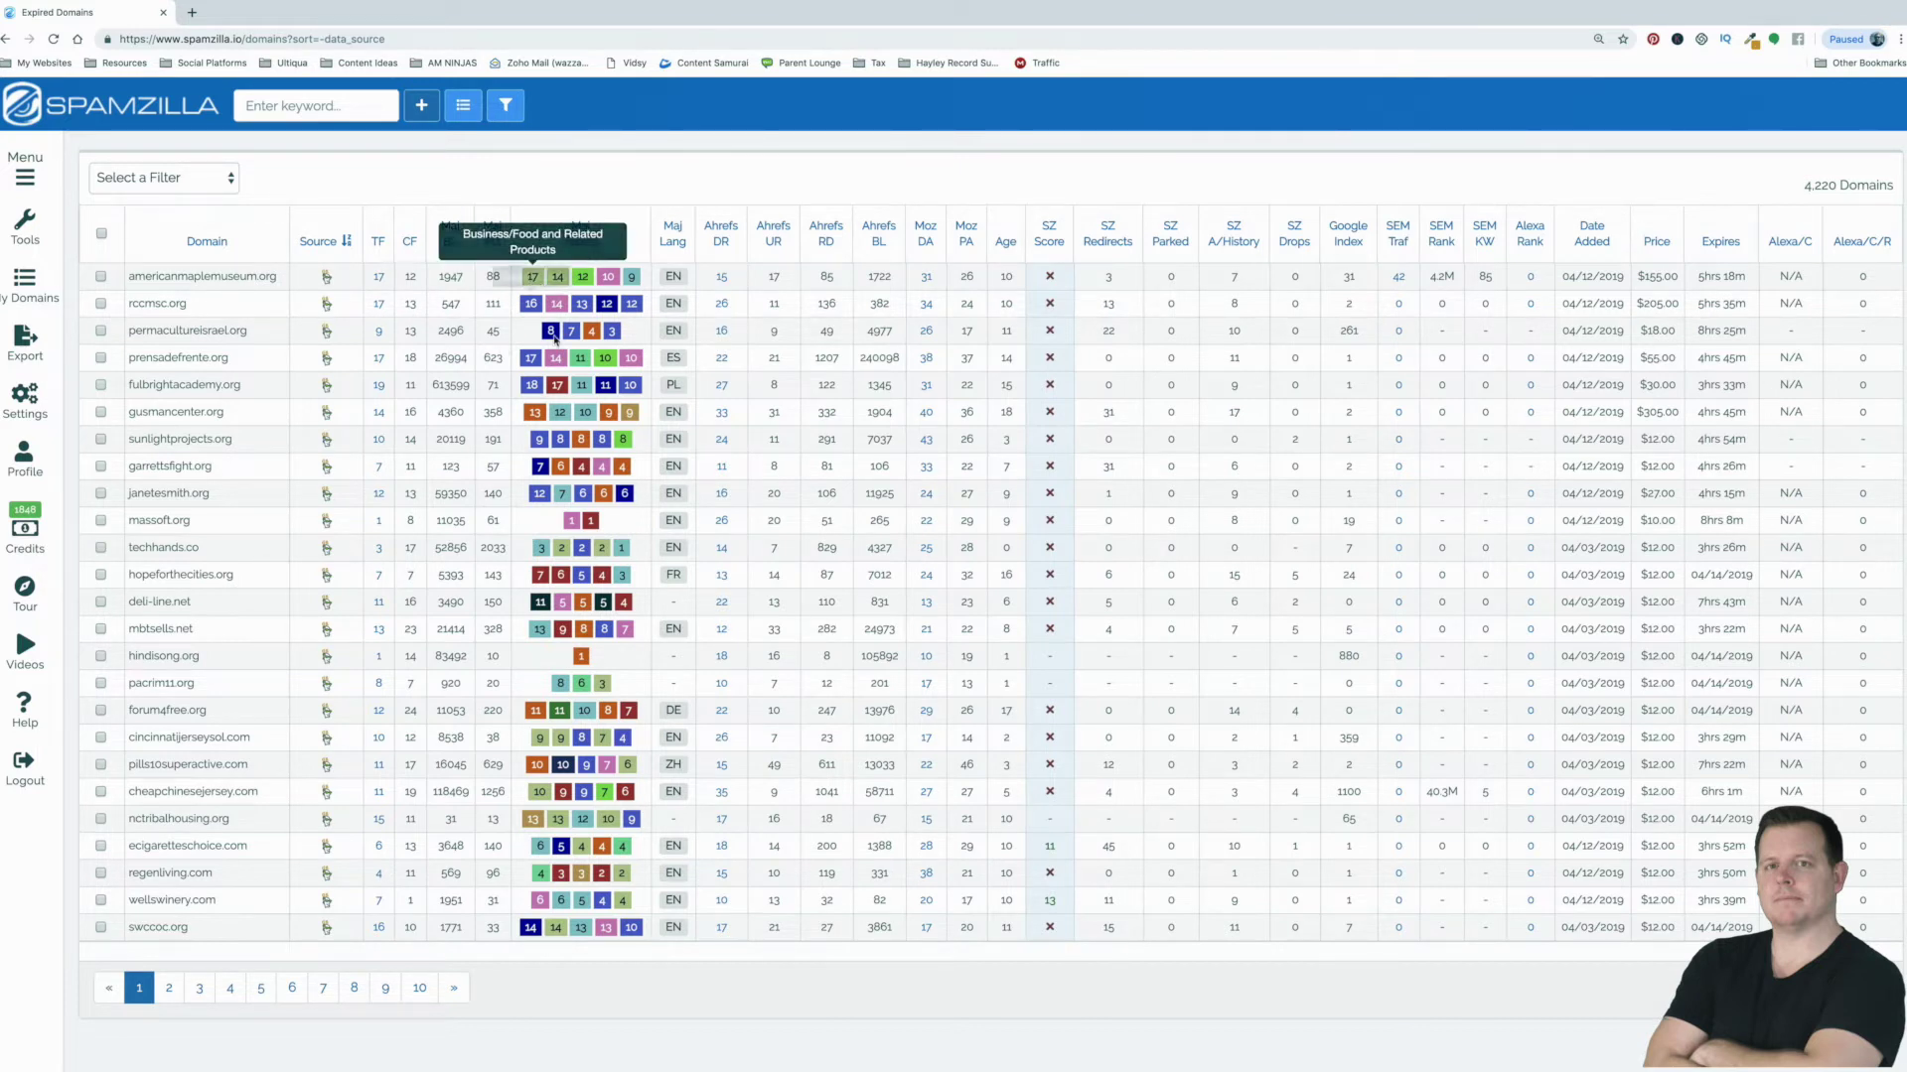
mouse_move(583, 361)
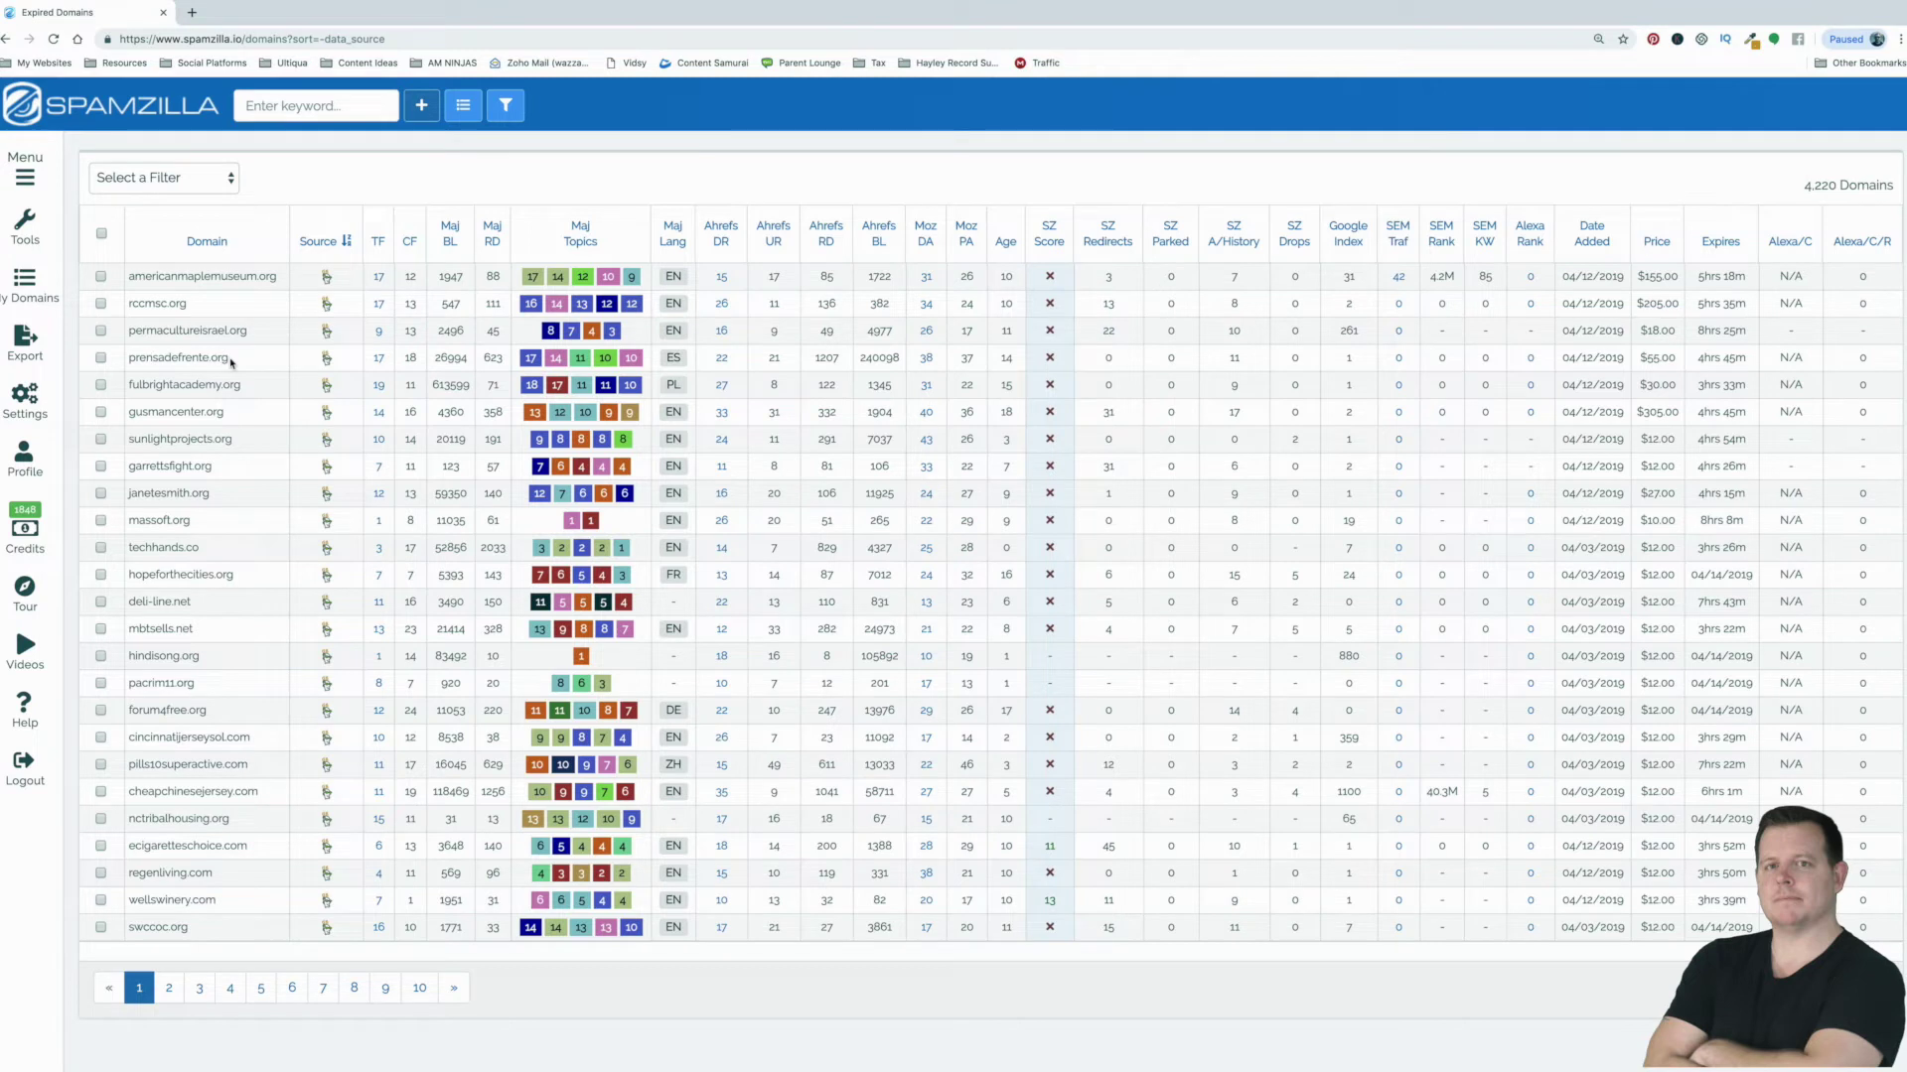
left_click_drag(230, 361, 130, 358)
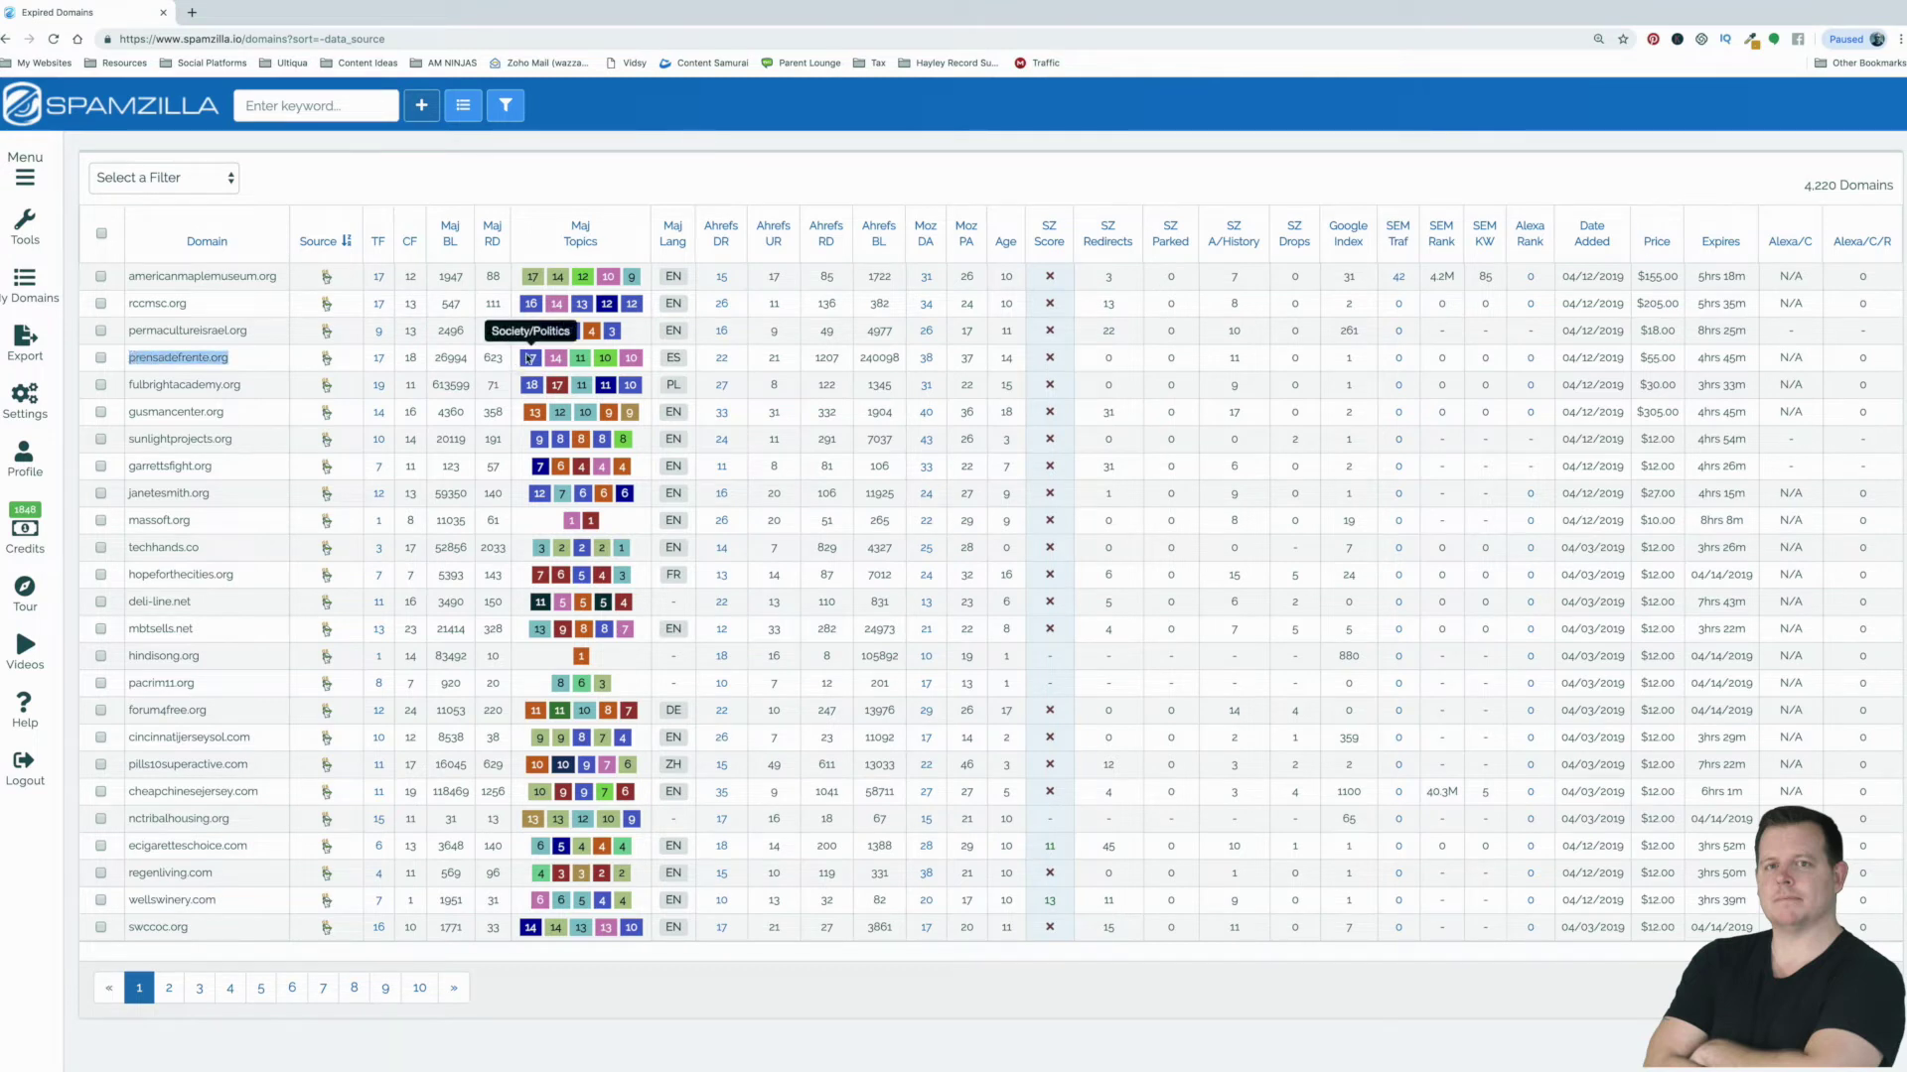
mouse_move(631, 363)
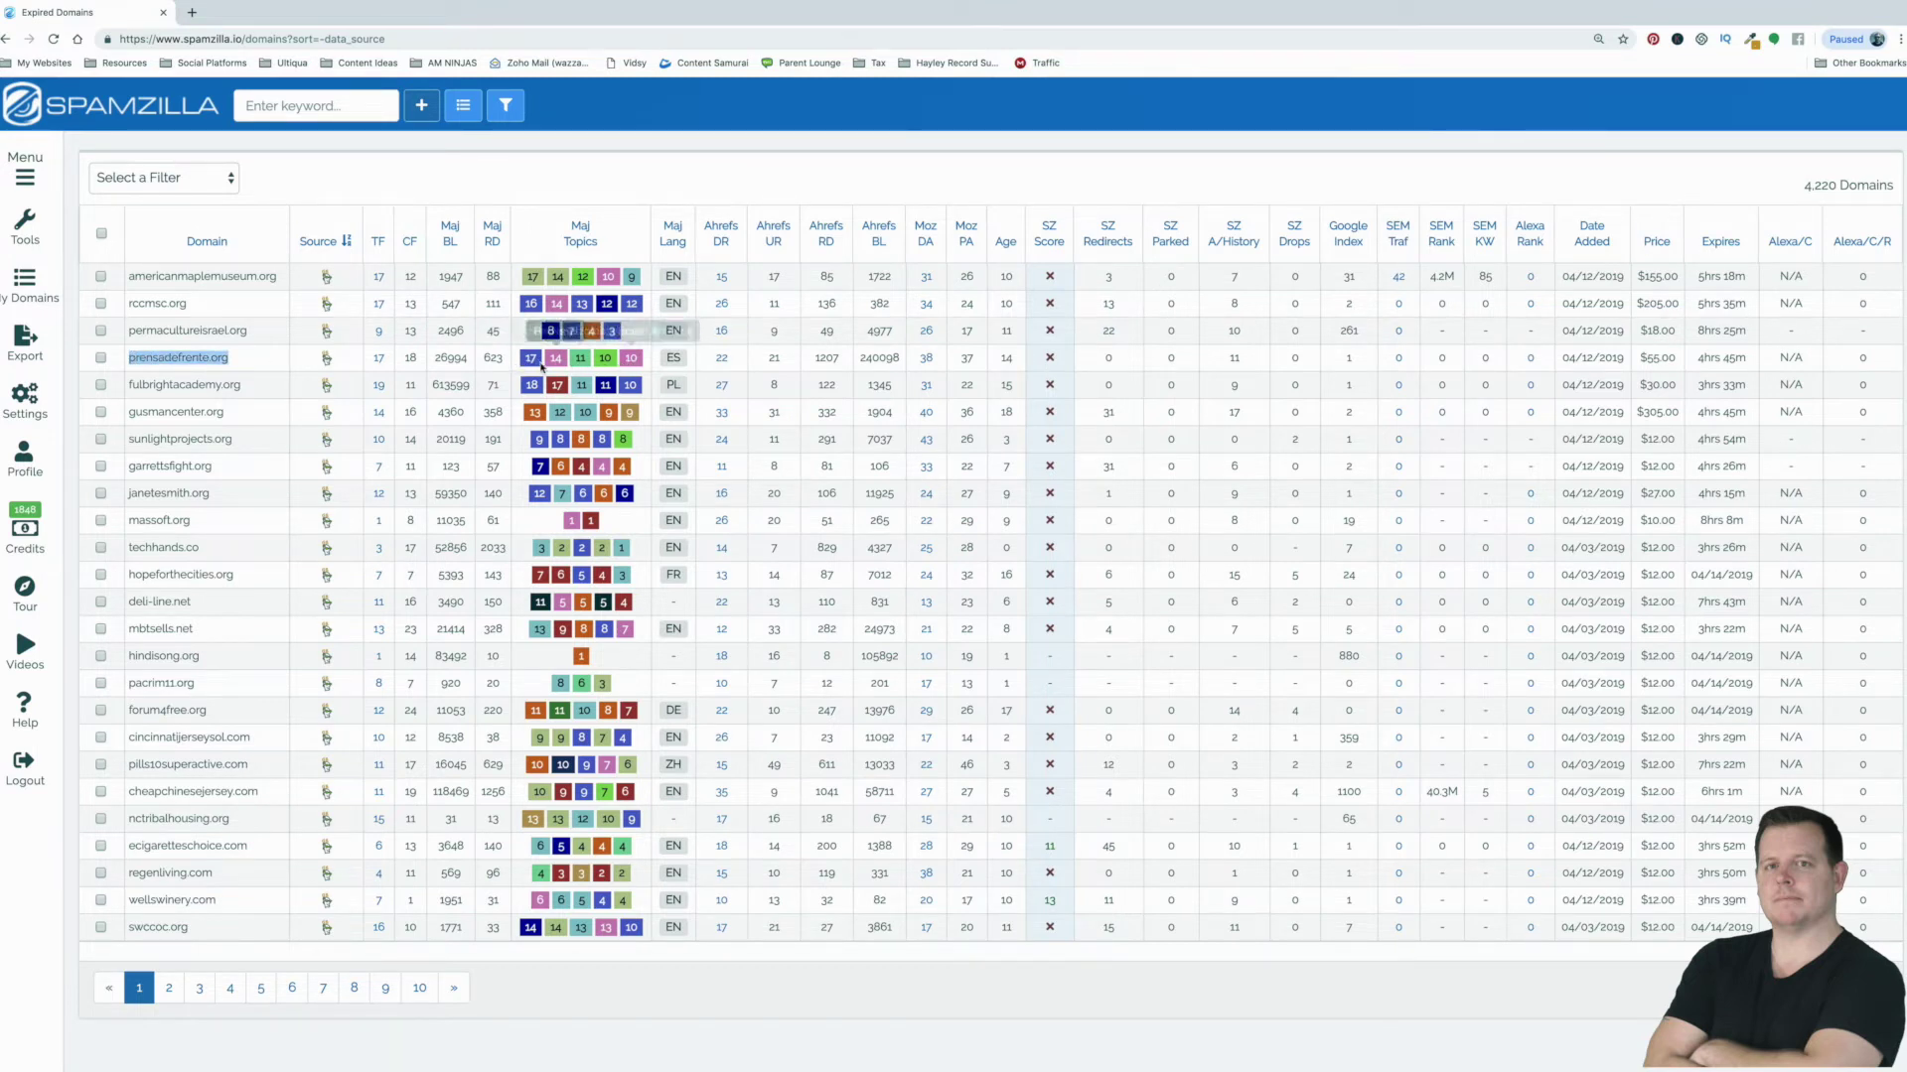
mouse_move(536, 363)
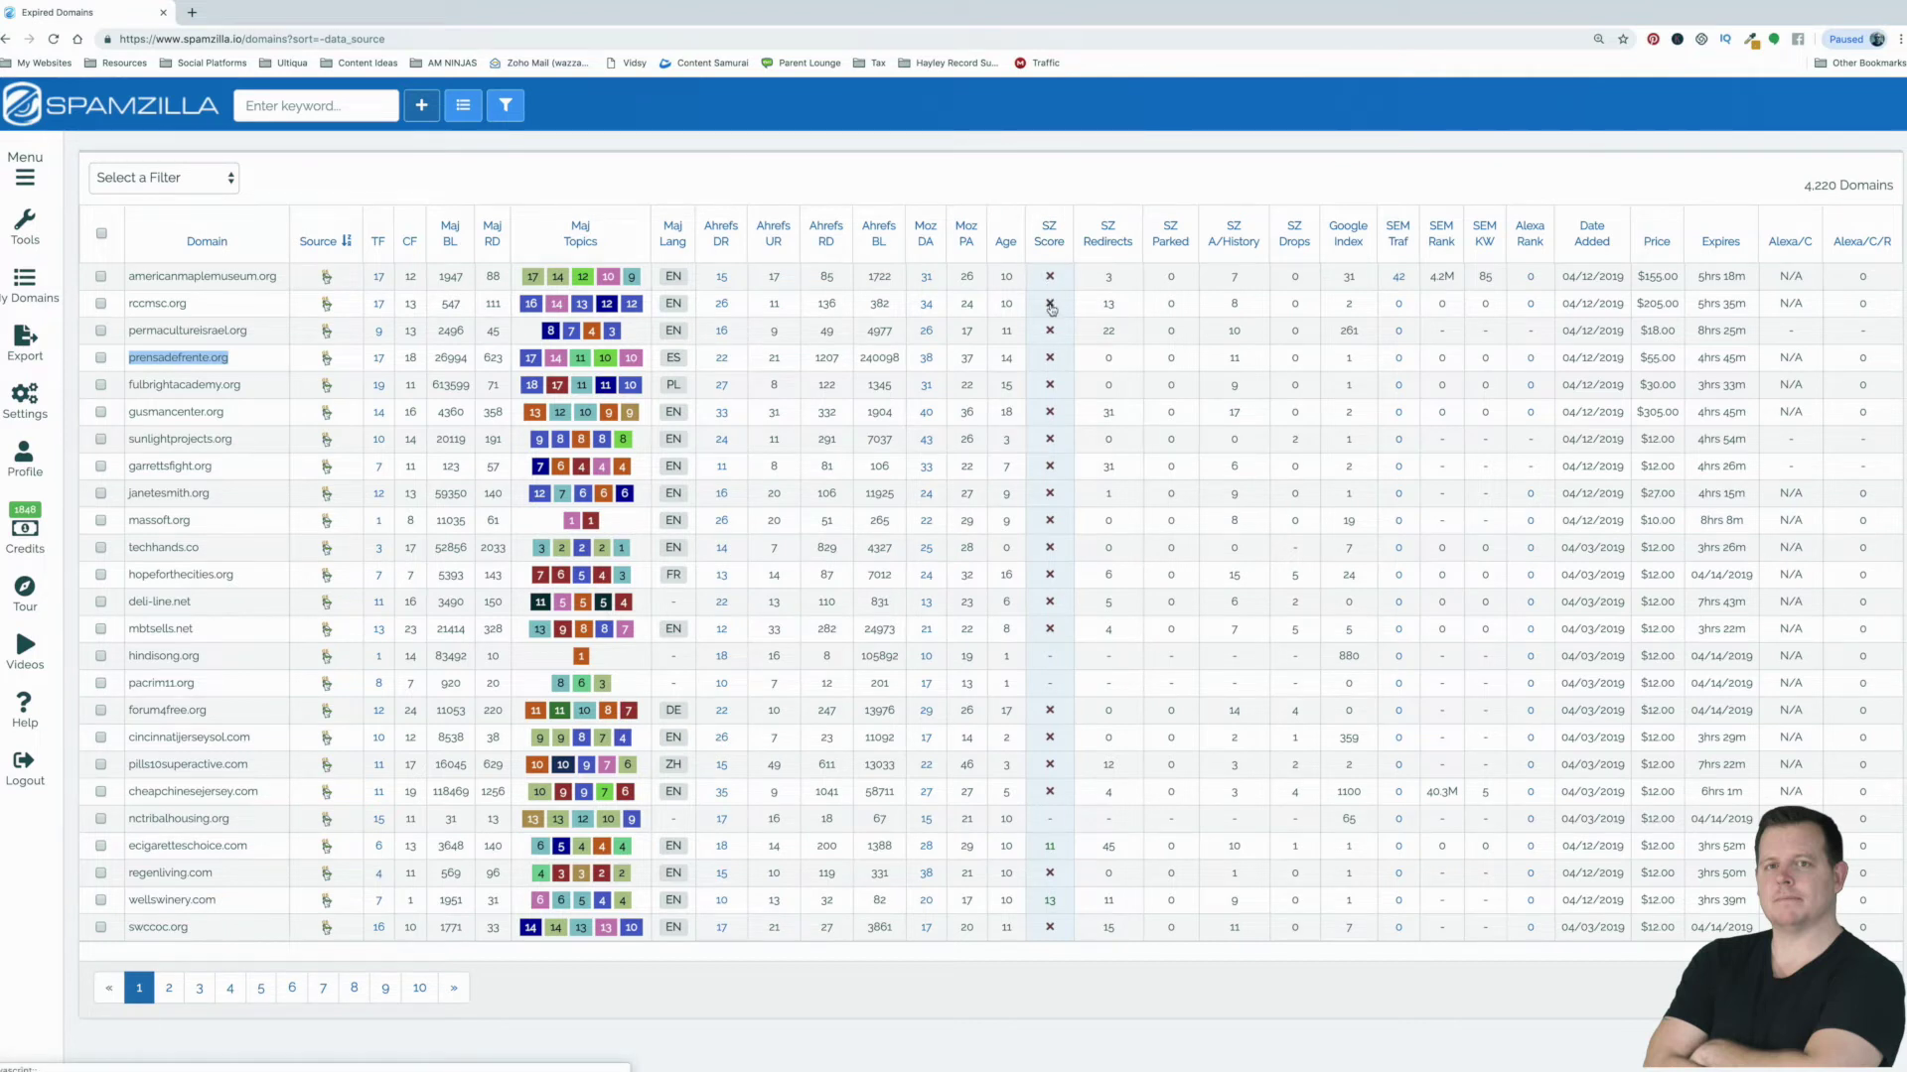
mouse_move(1050, 364)
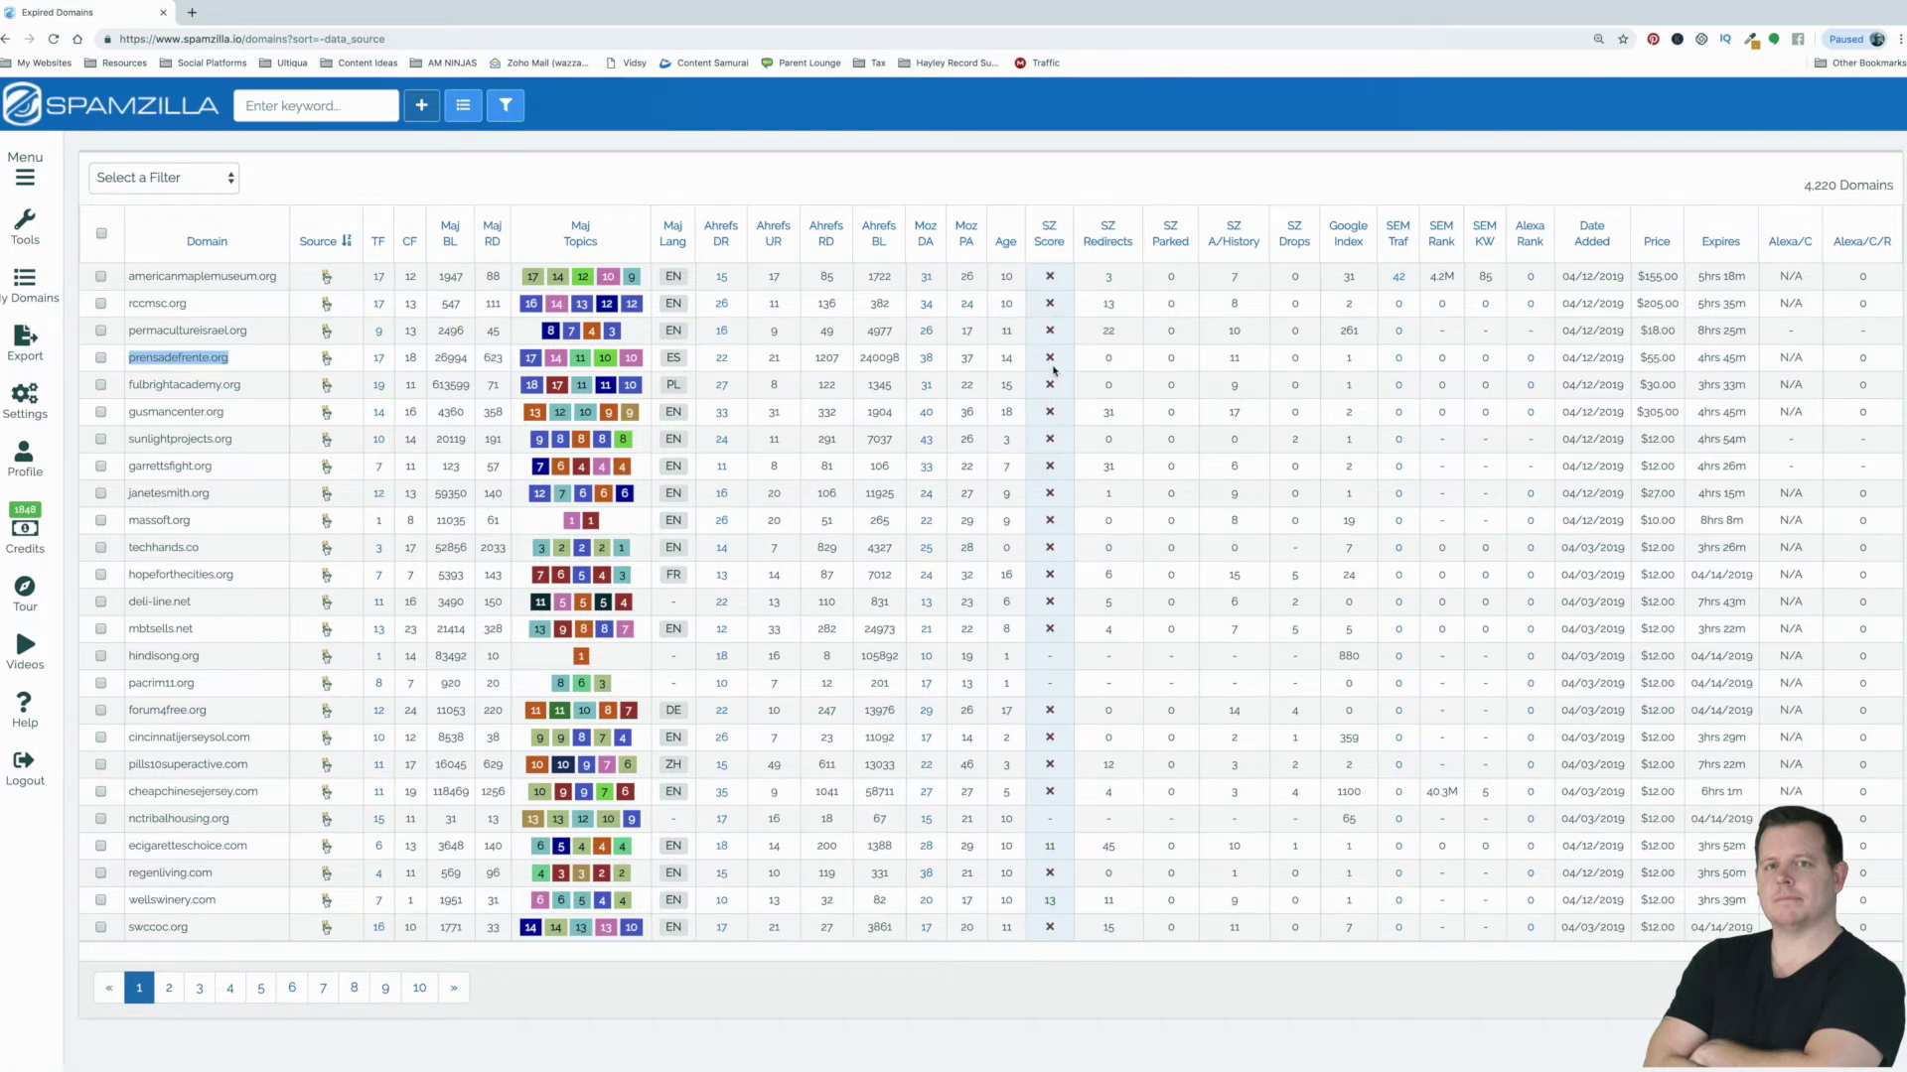
mouse_move(1049, 361)
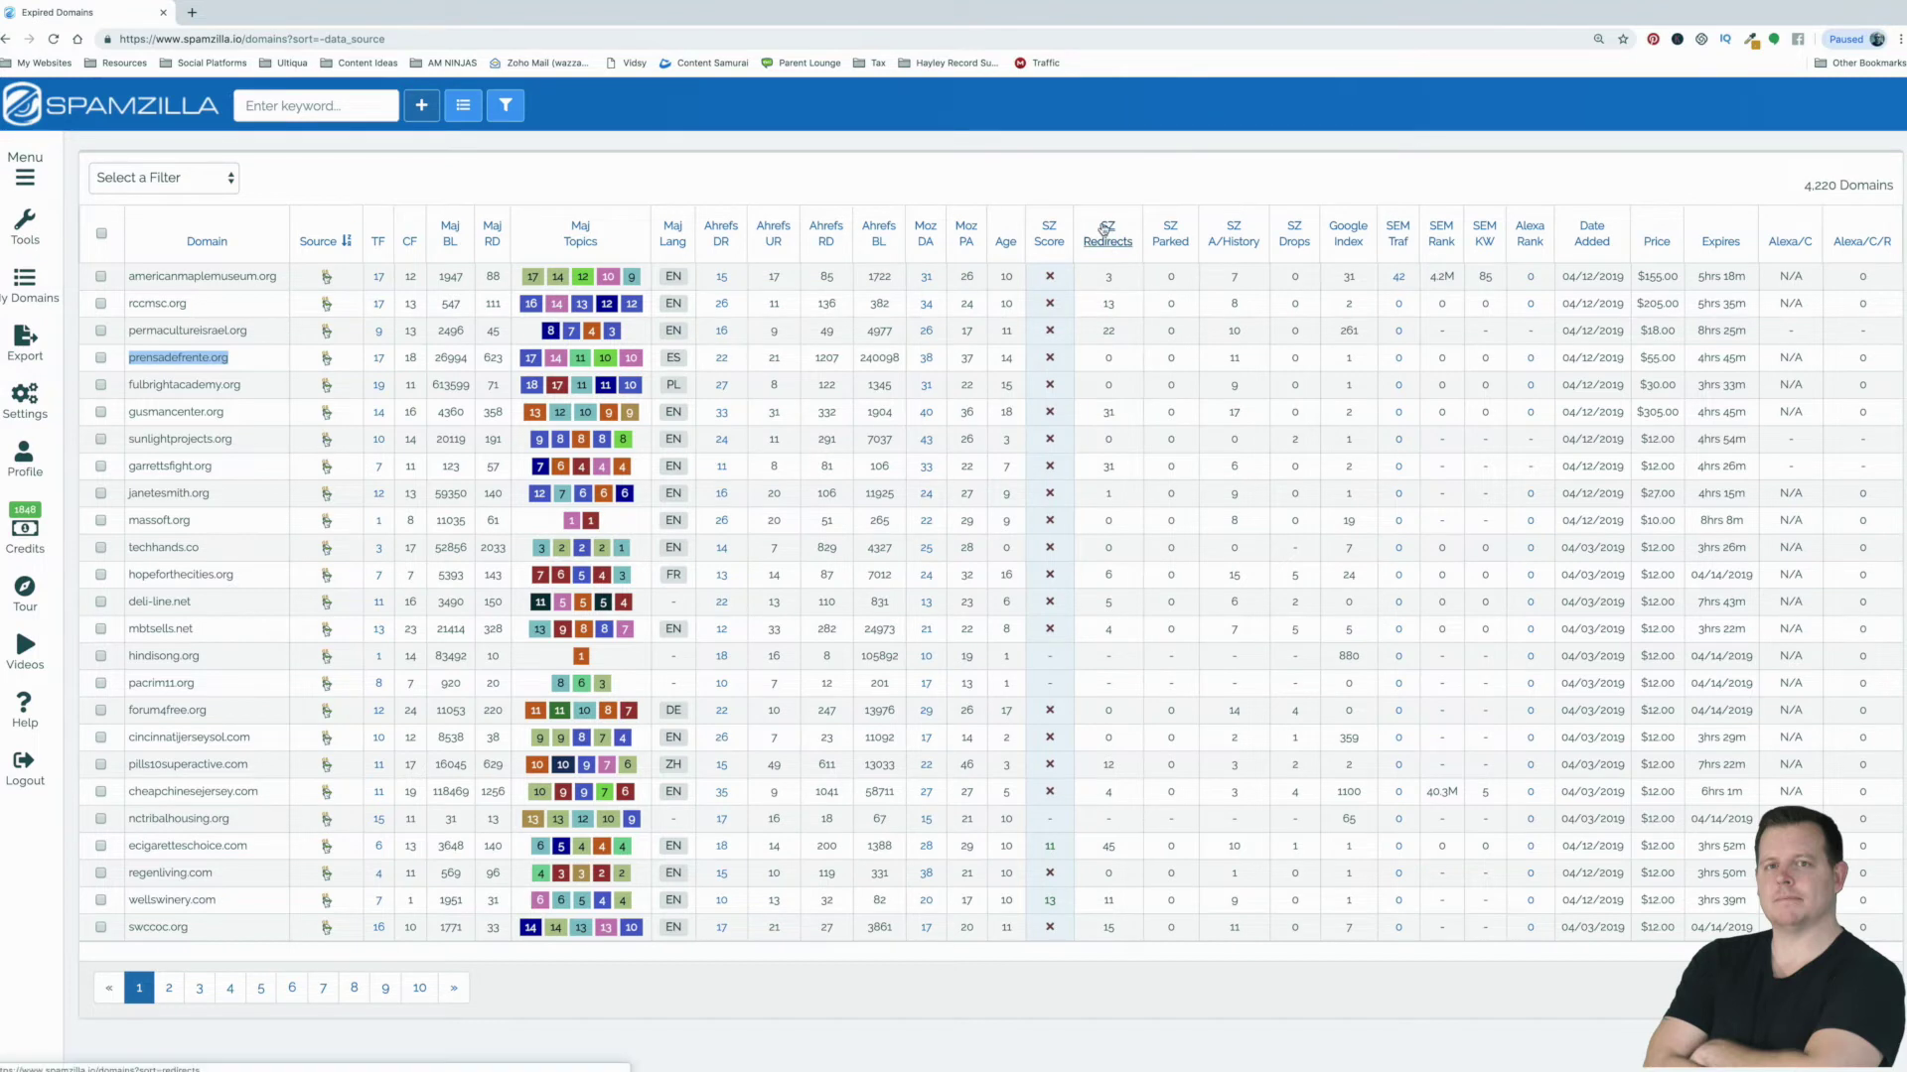
left_click(1110, 414)
left_click_drag(1115, 415, 1101, 417)
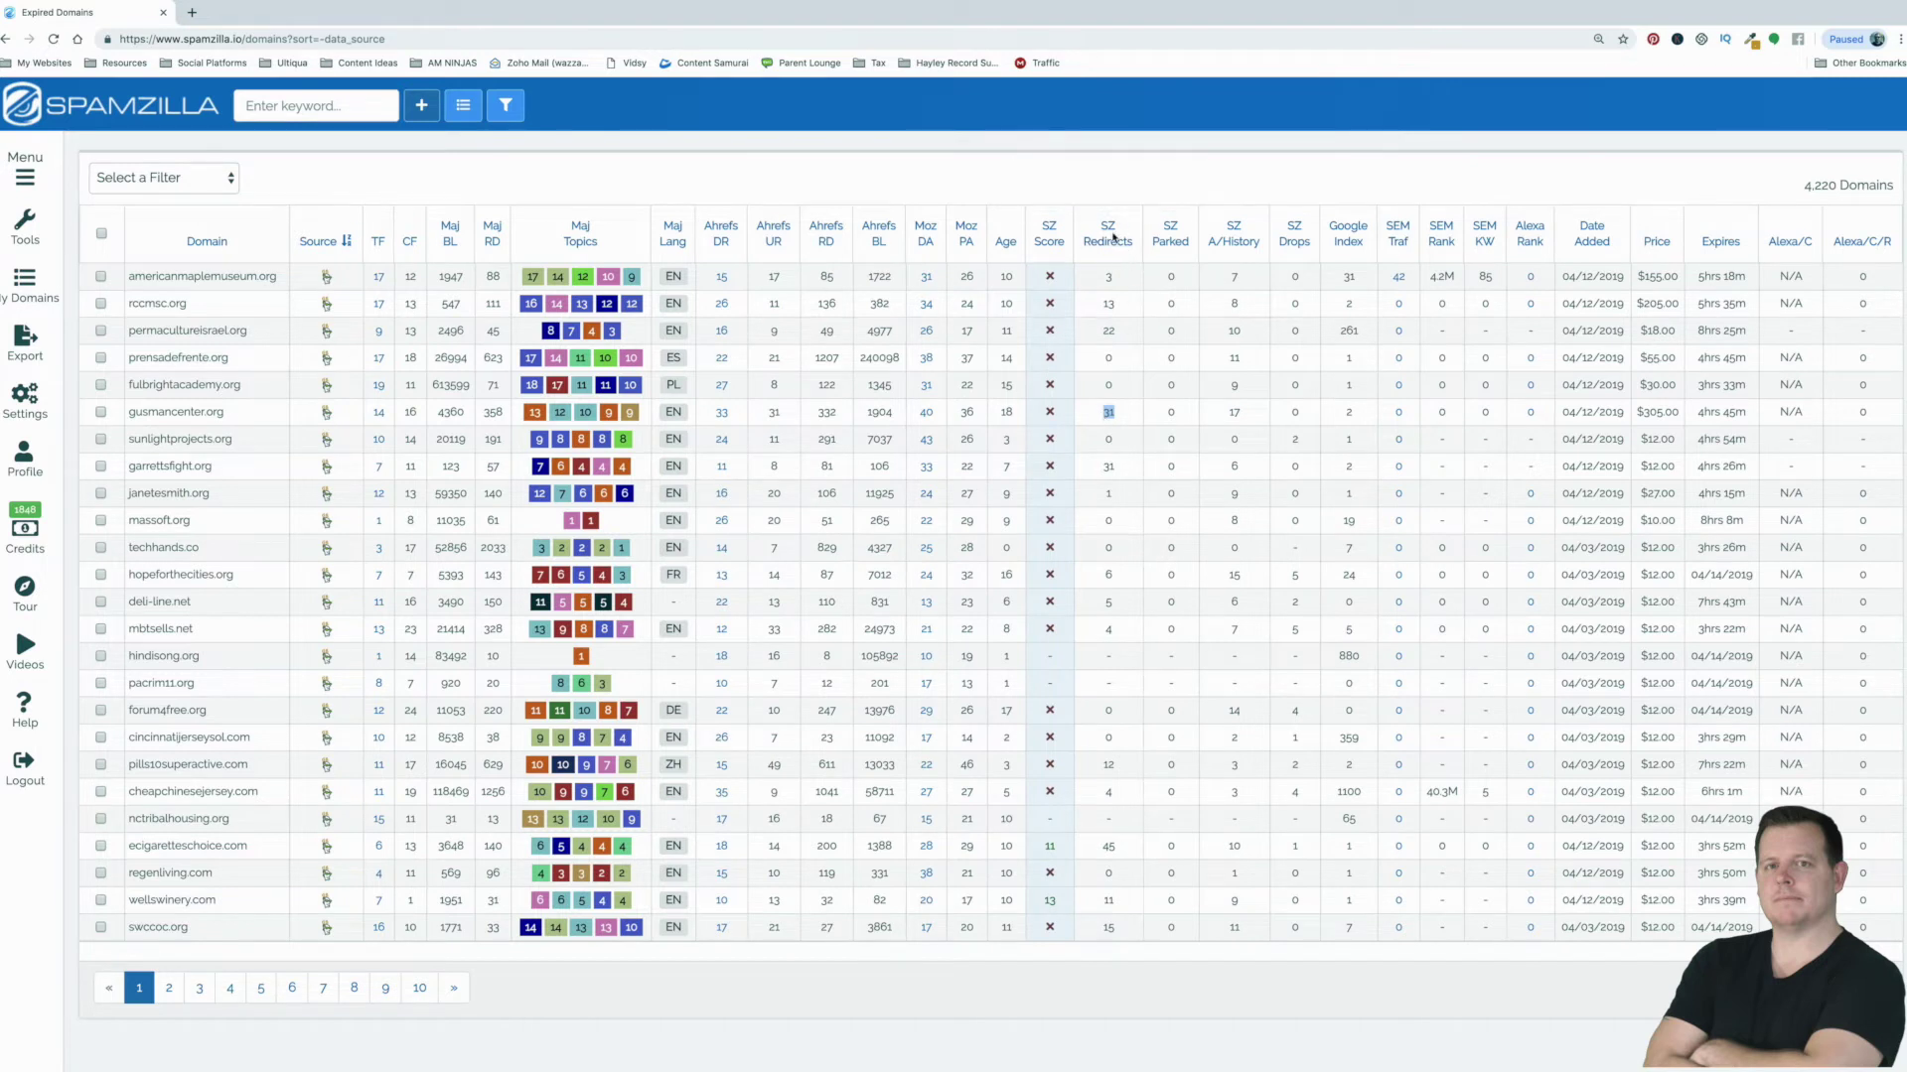
mouse_move(1113, 230)
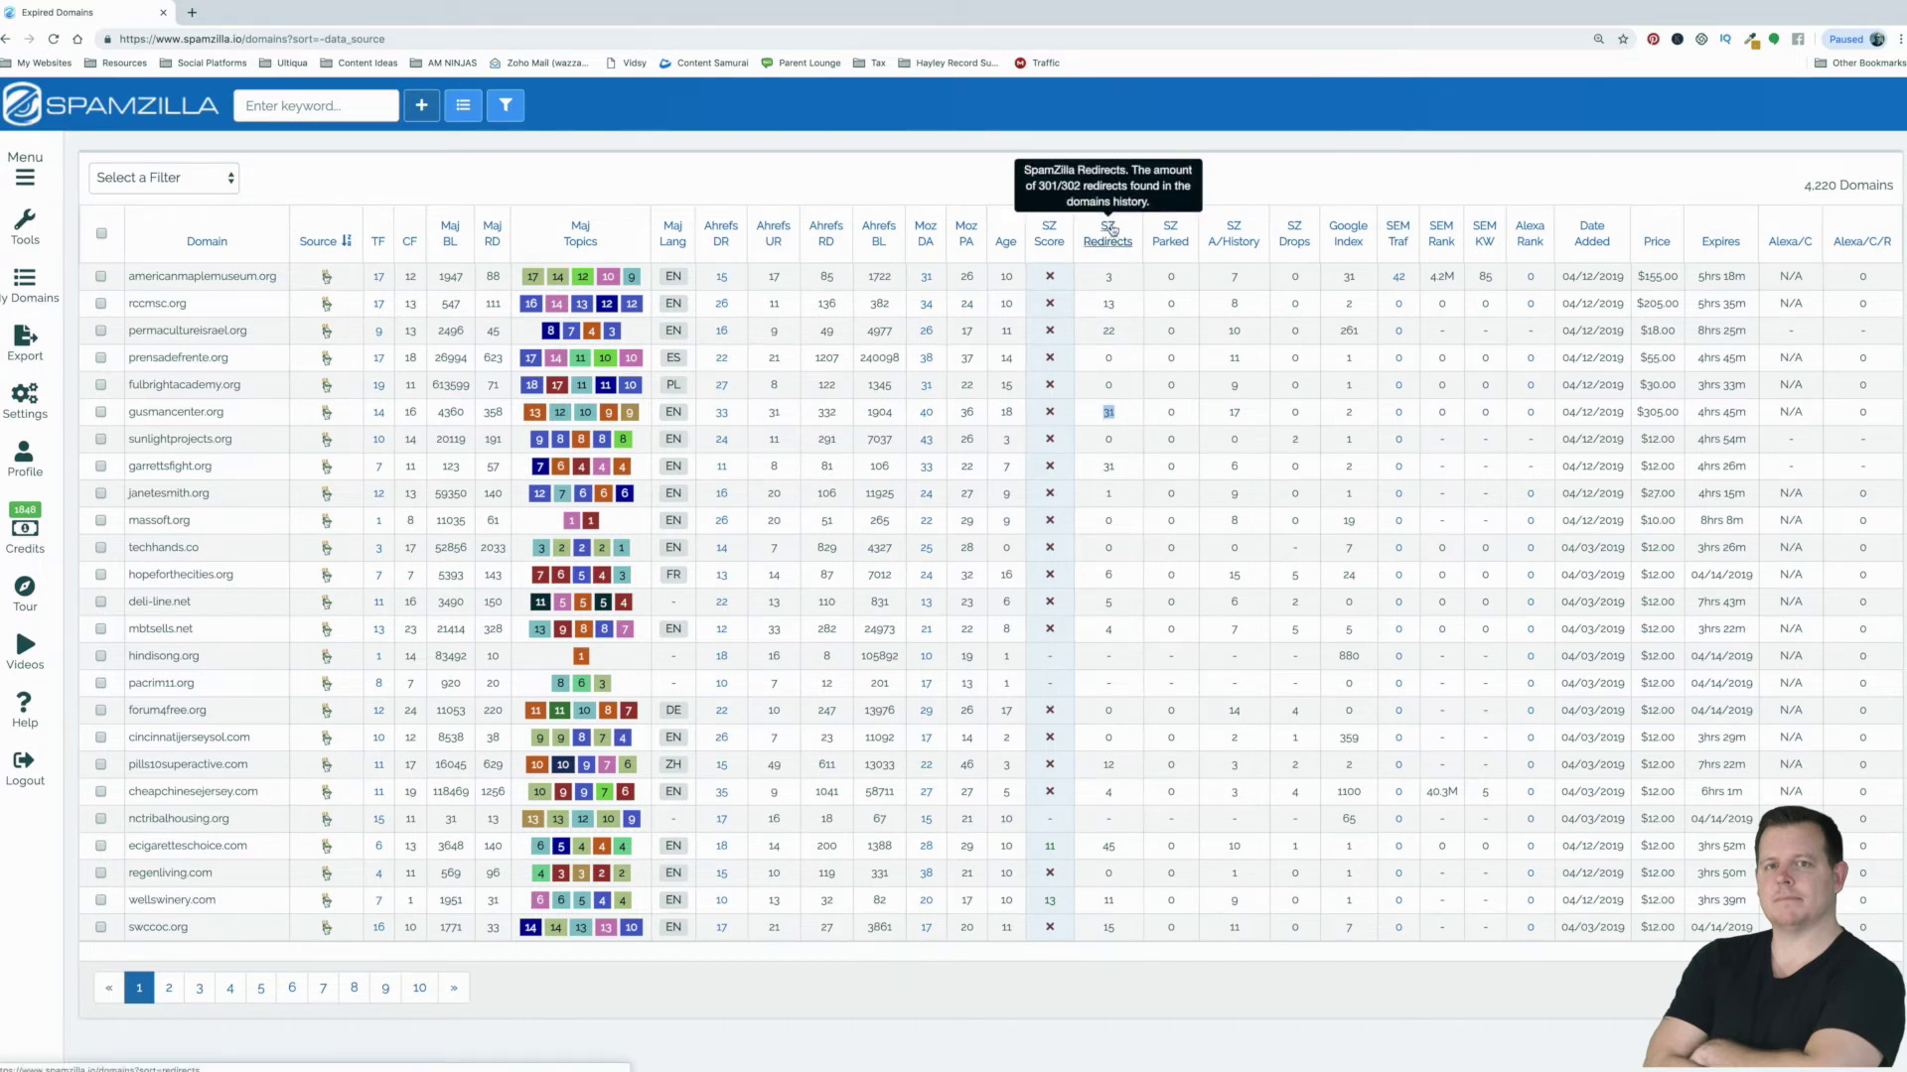
mouse_move(1177, 237)
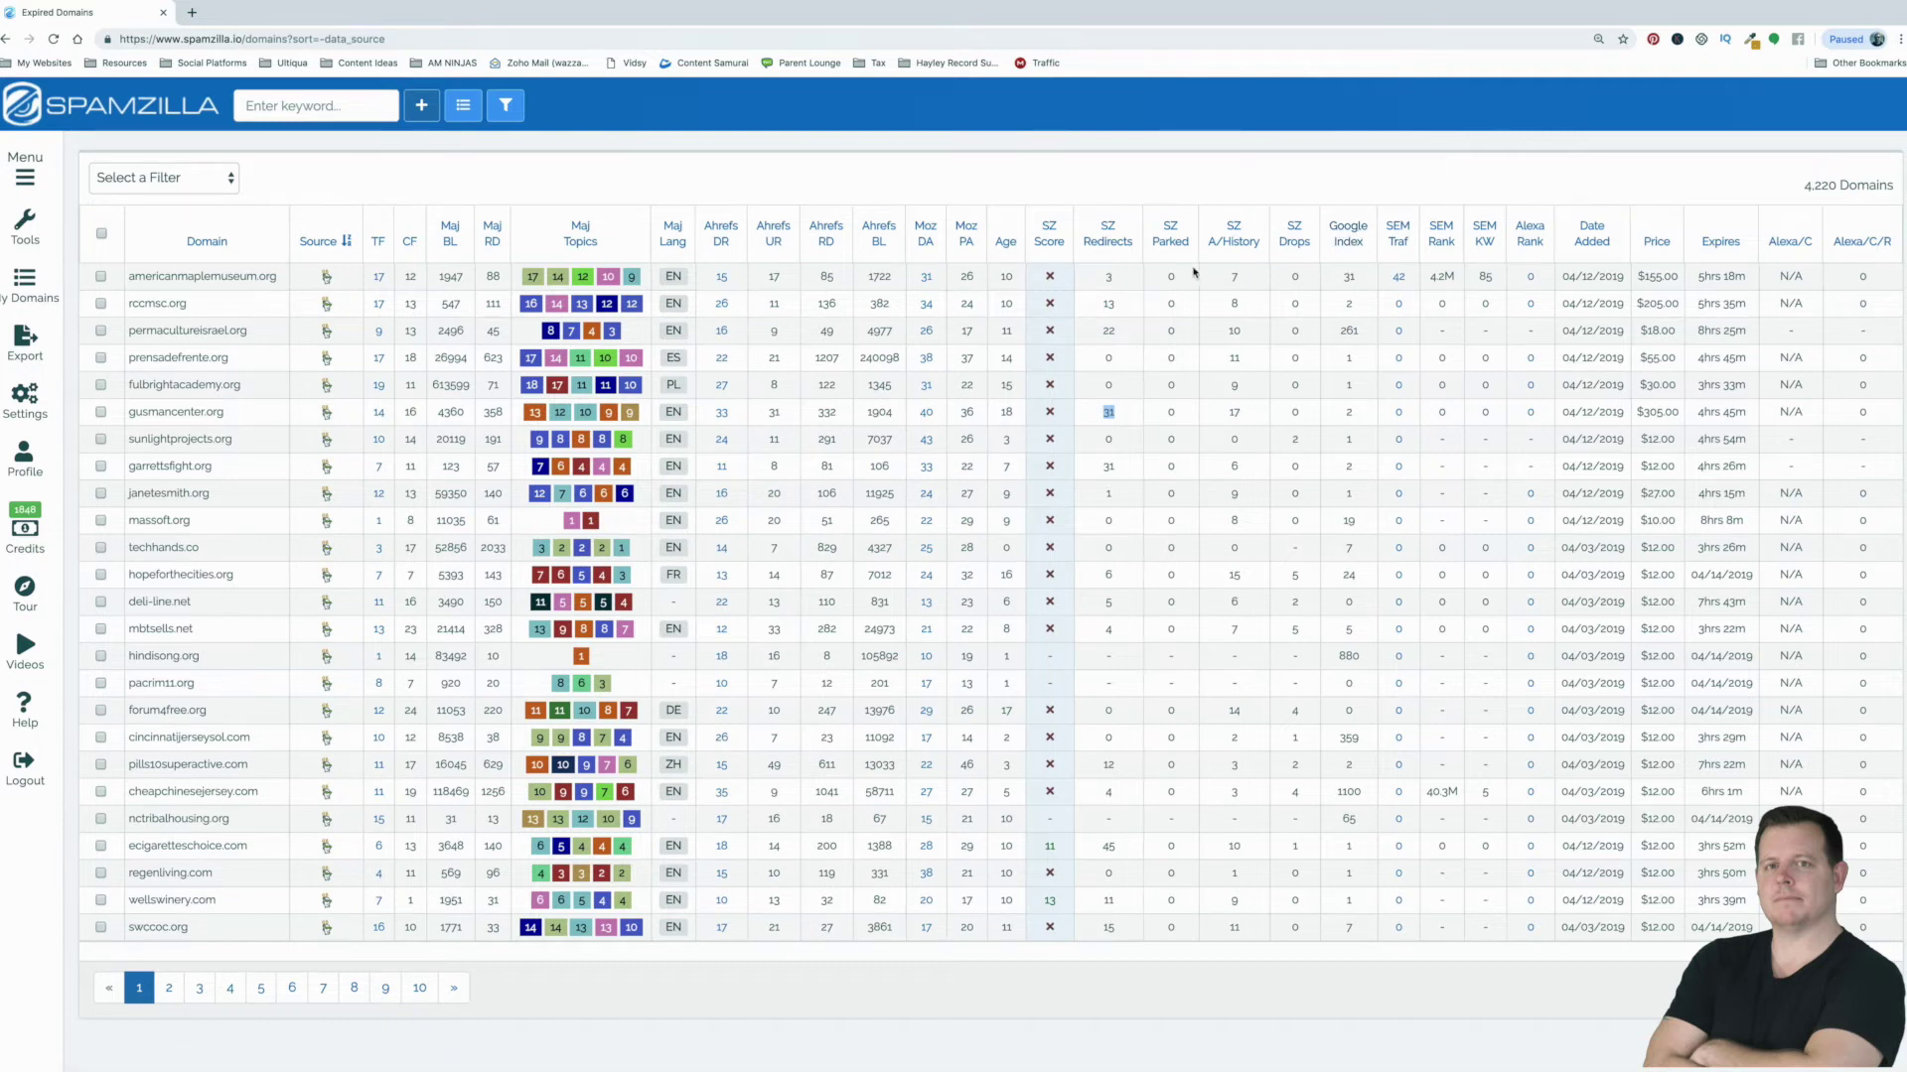
mouse_move(1352, 332)
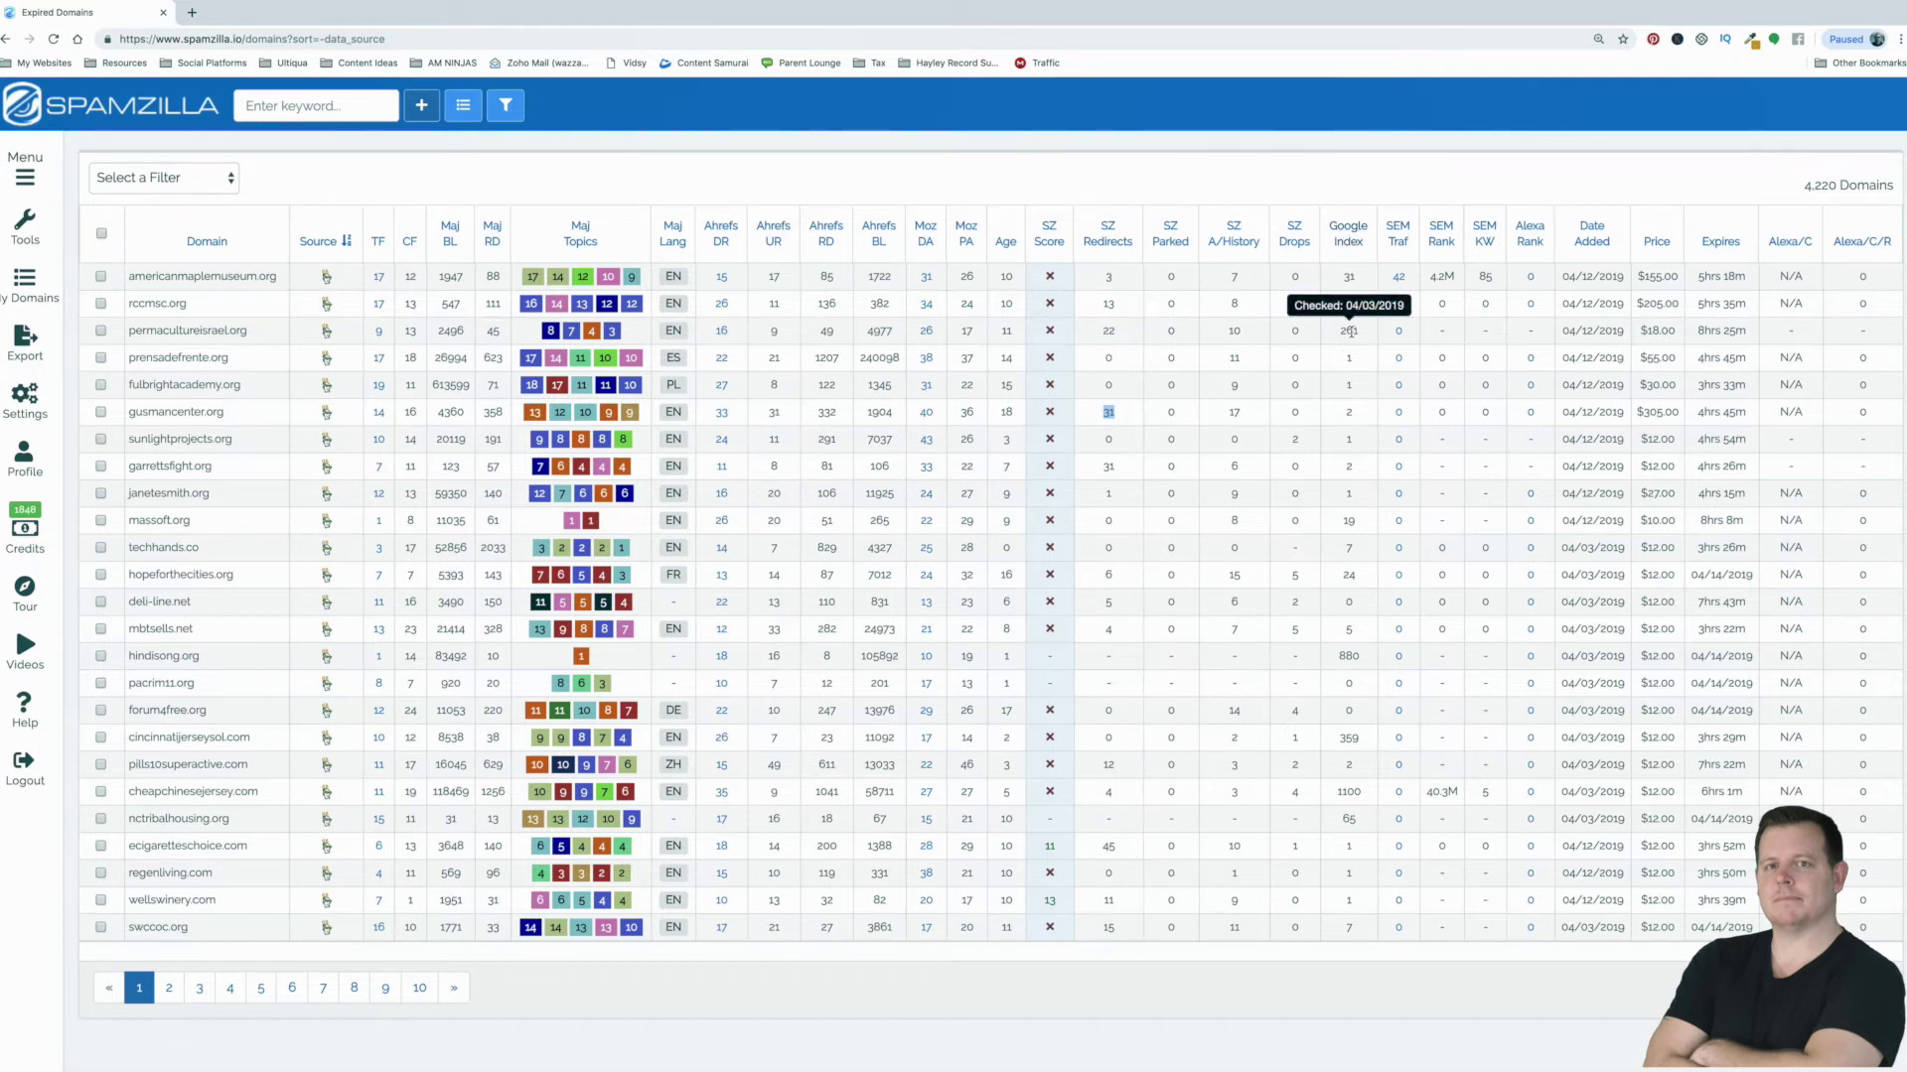
mouse_move(1355, 789)
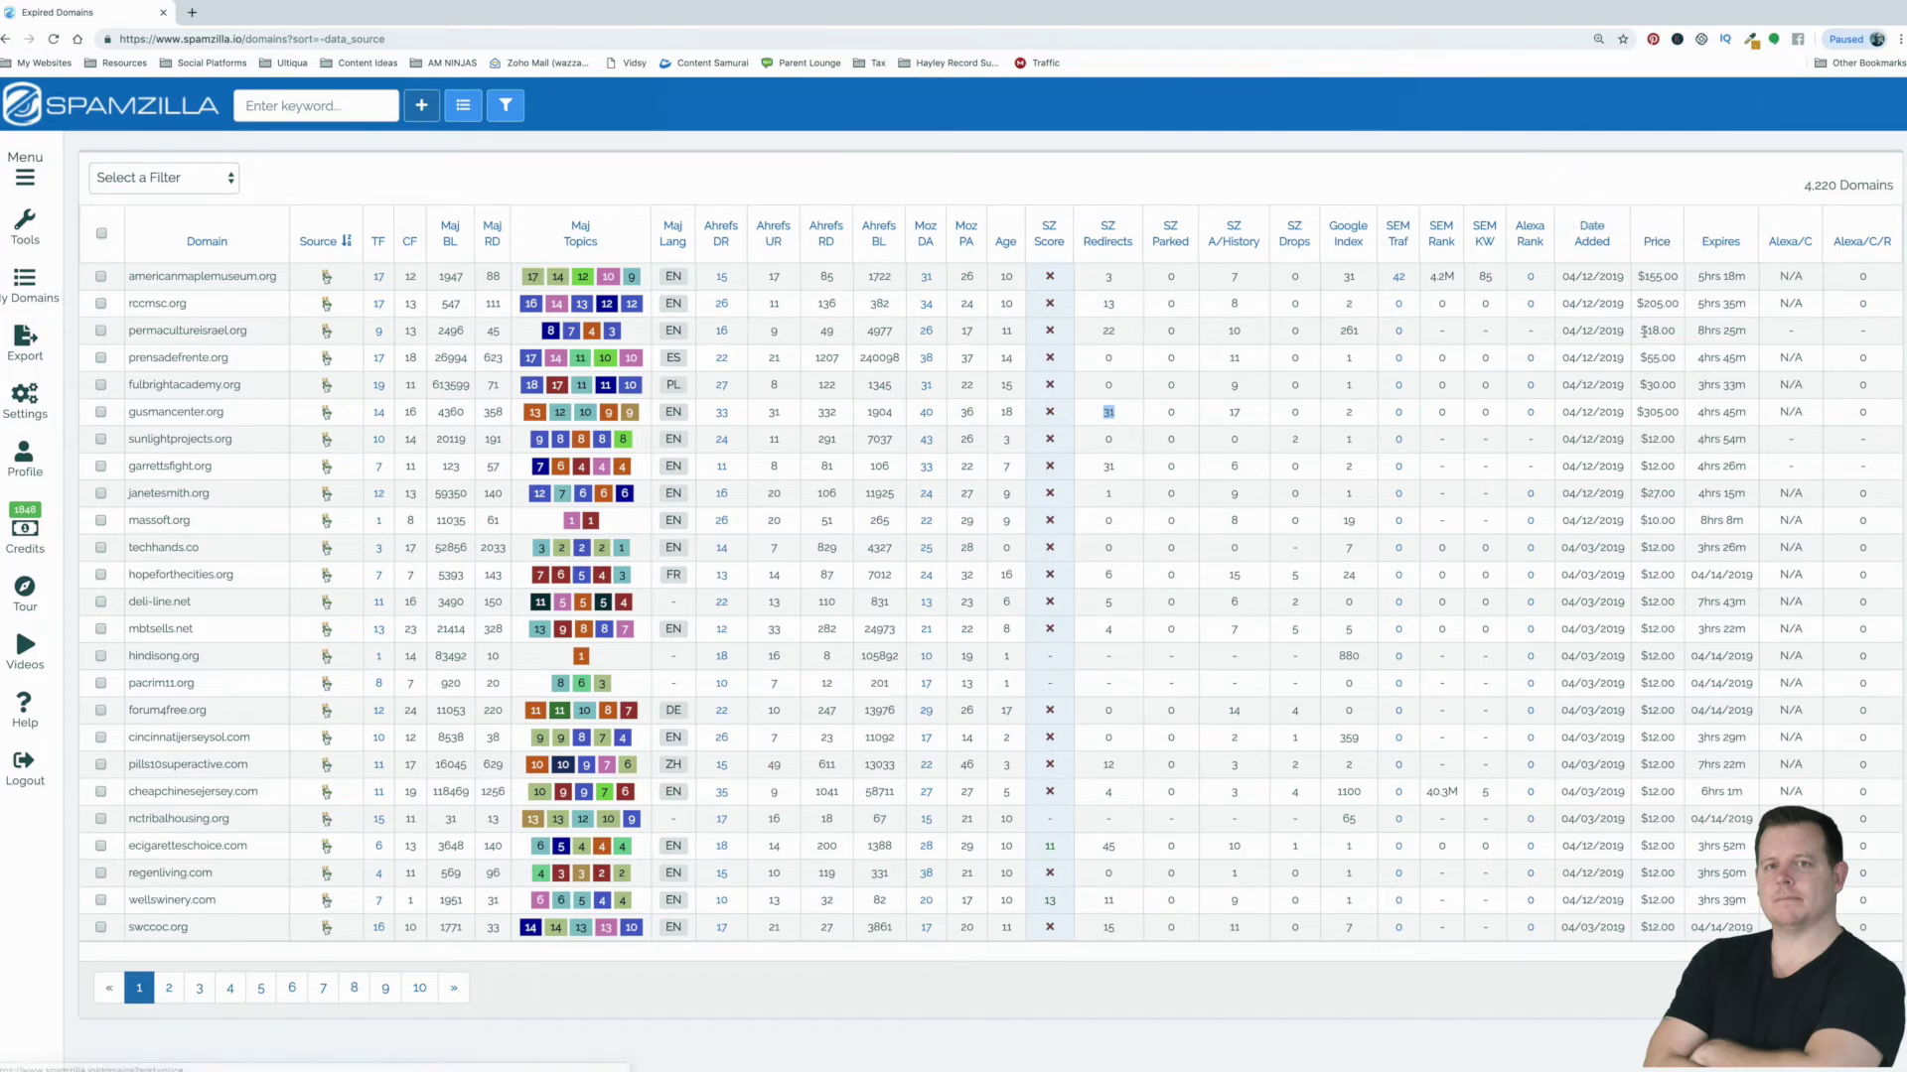
- Restore the ascending Source sort, then sort the 4,220 domains by SZ Score, lowest first
left_click(320, 243)
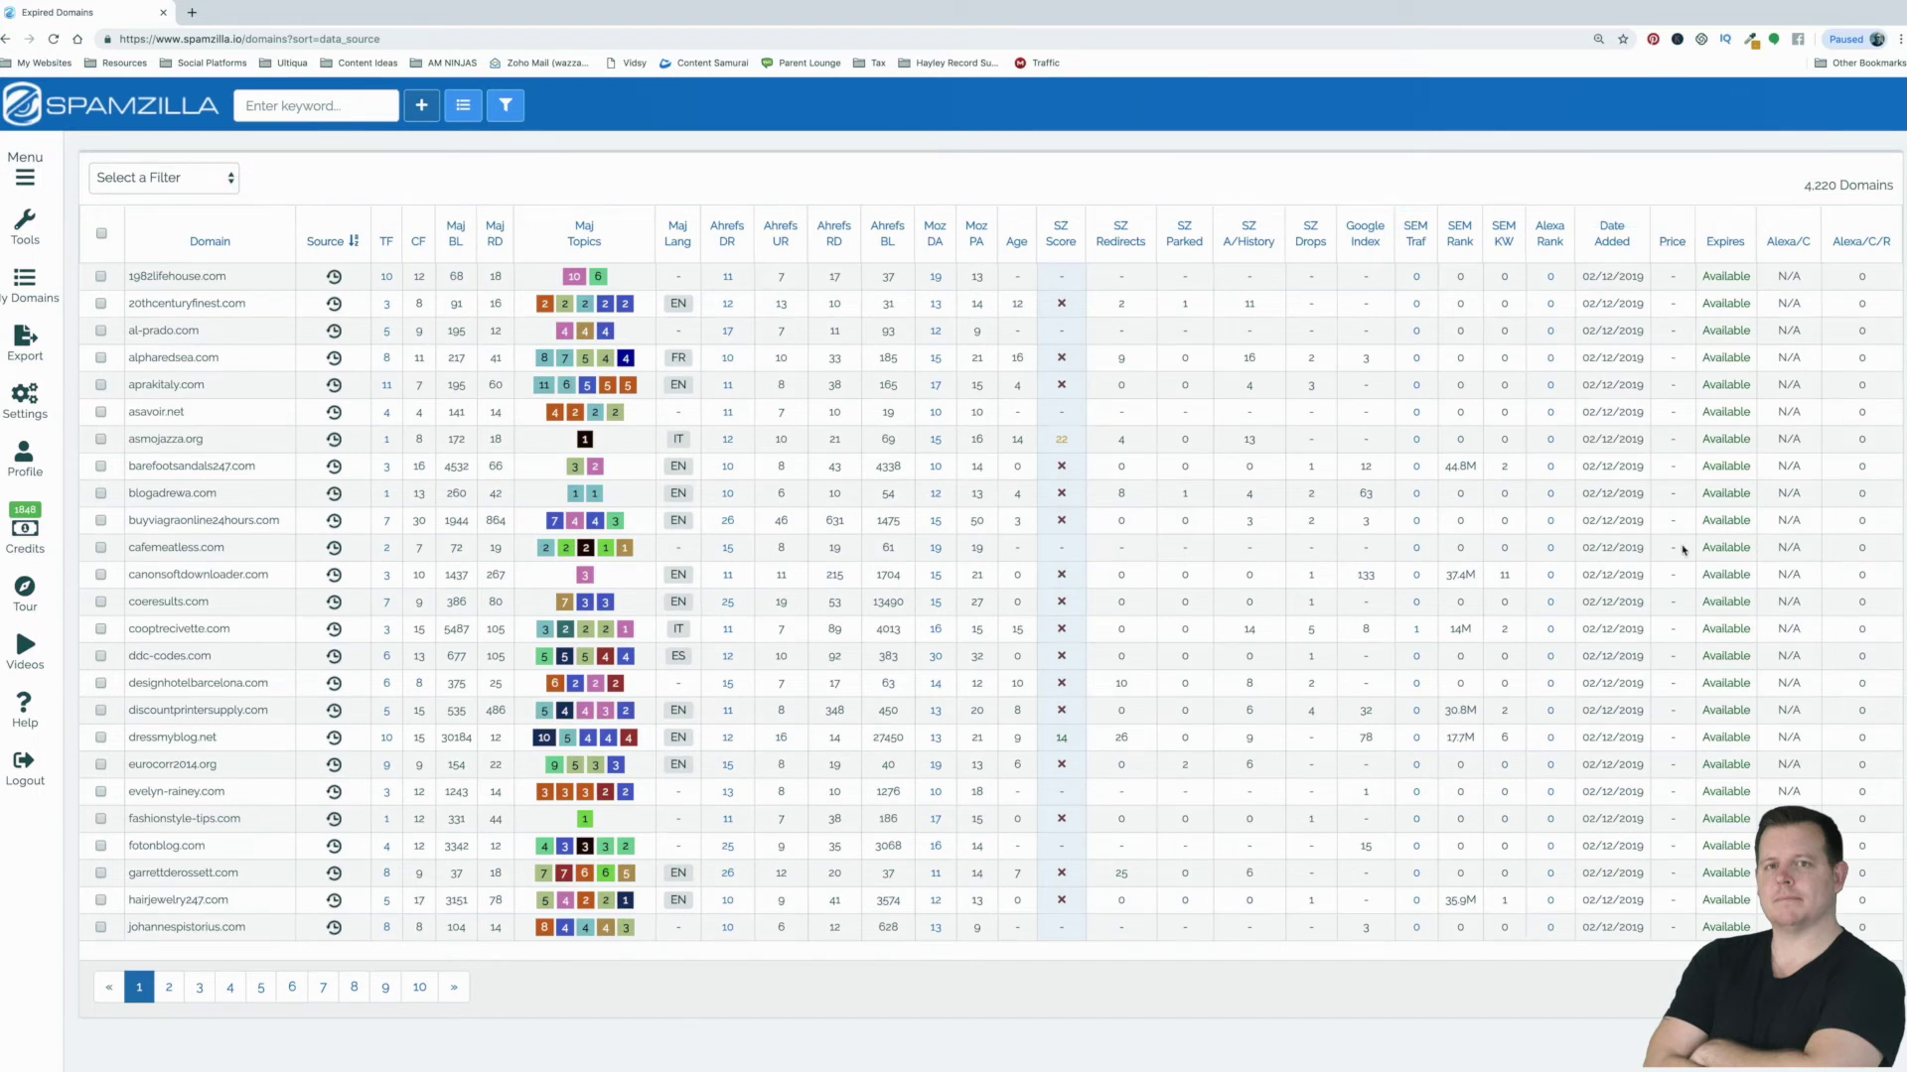
mouse_move(1664, 242)
left_click(1063, 242)
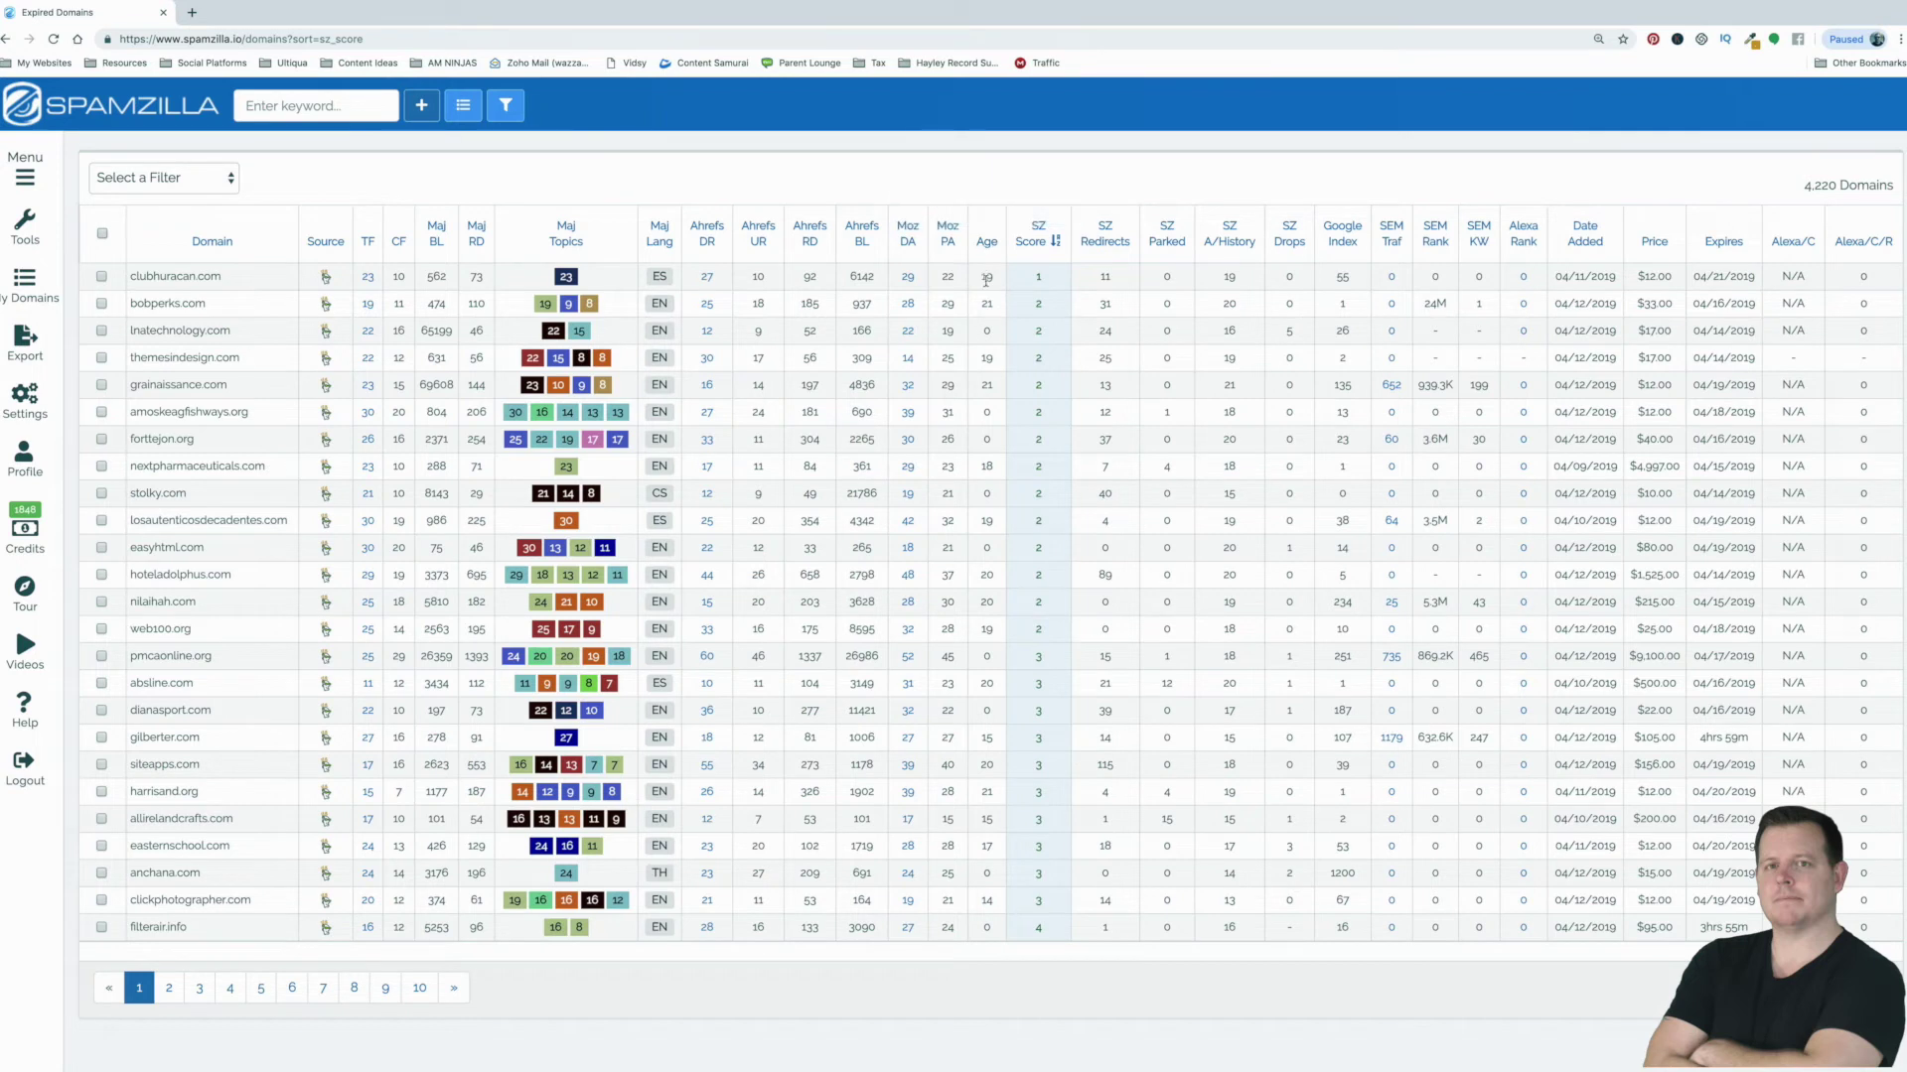
- Select clubhuracan.com's age value 19 and open its detail panel showing SZ Score 1
double_click(987, 277)
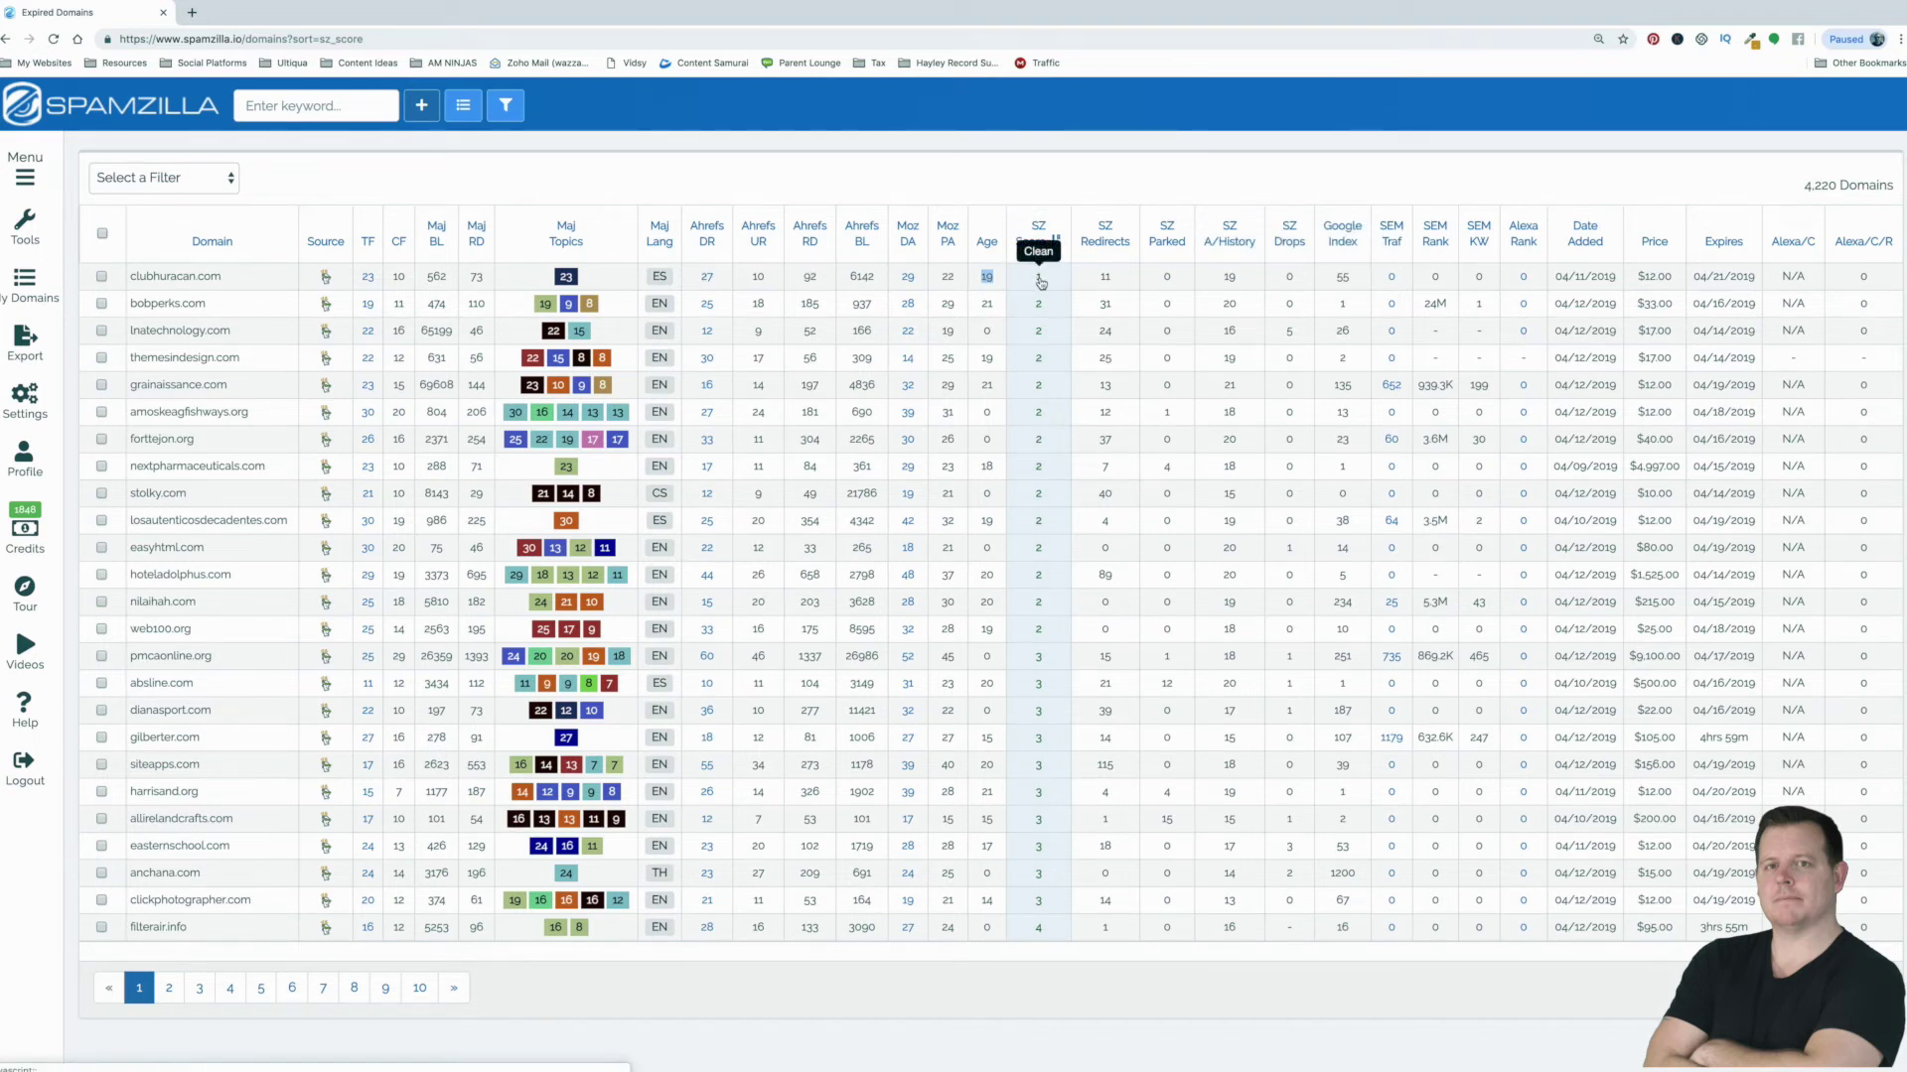
left_click(1040, 283)
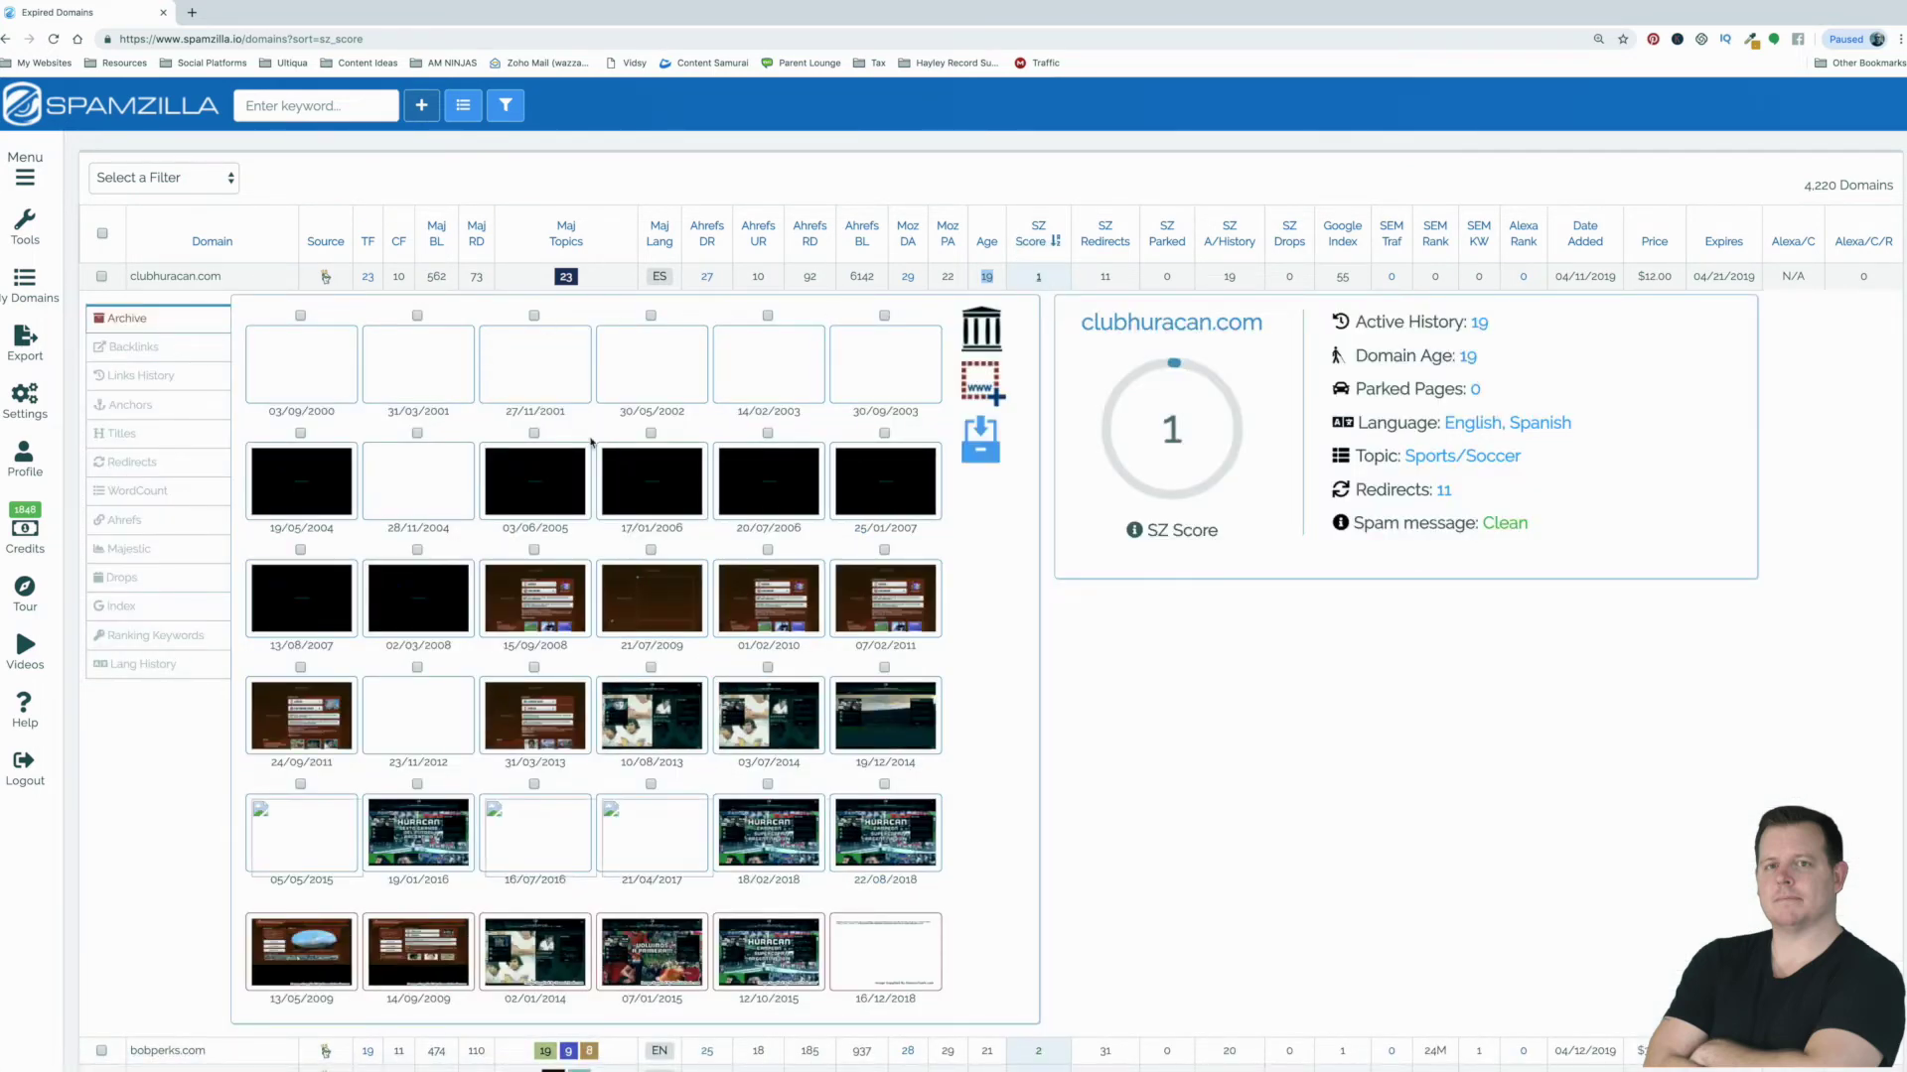
mouse_move(887, 503)
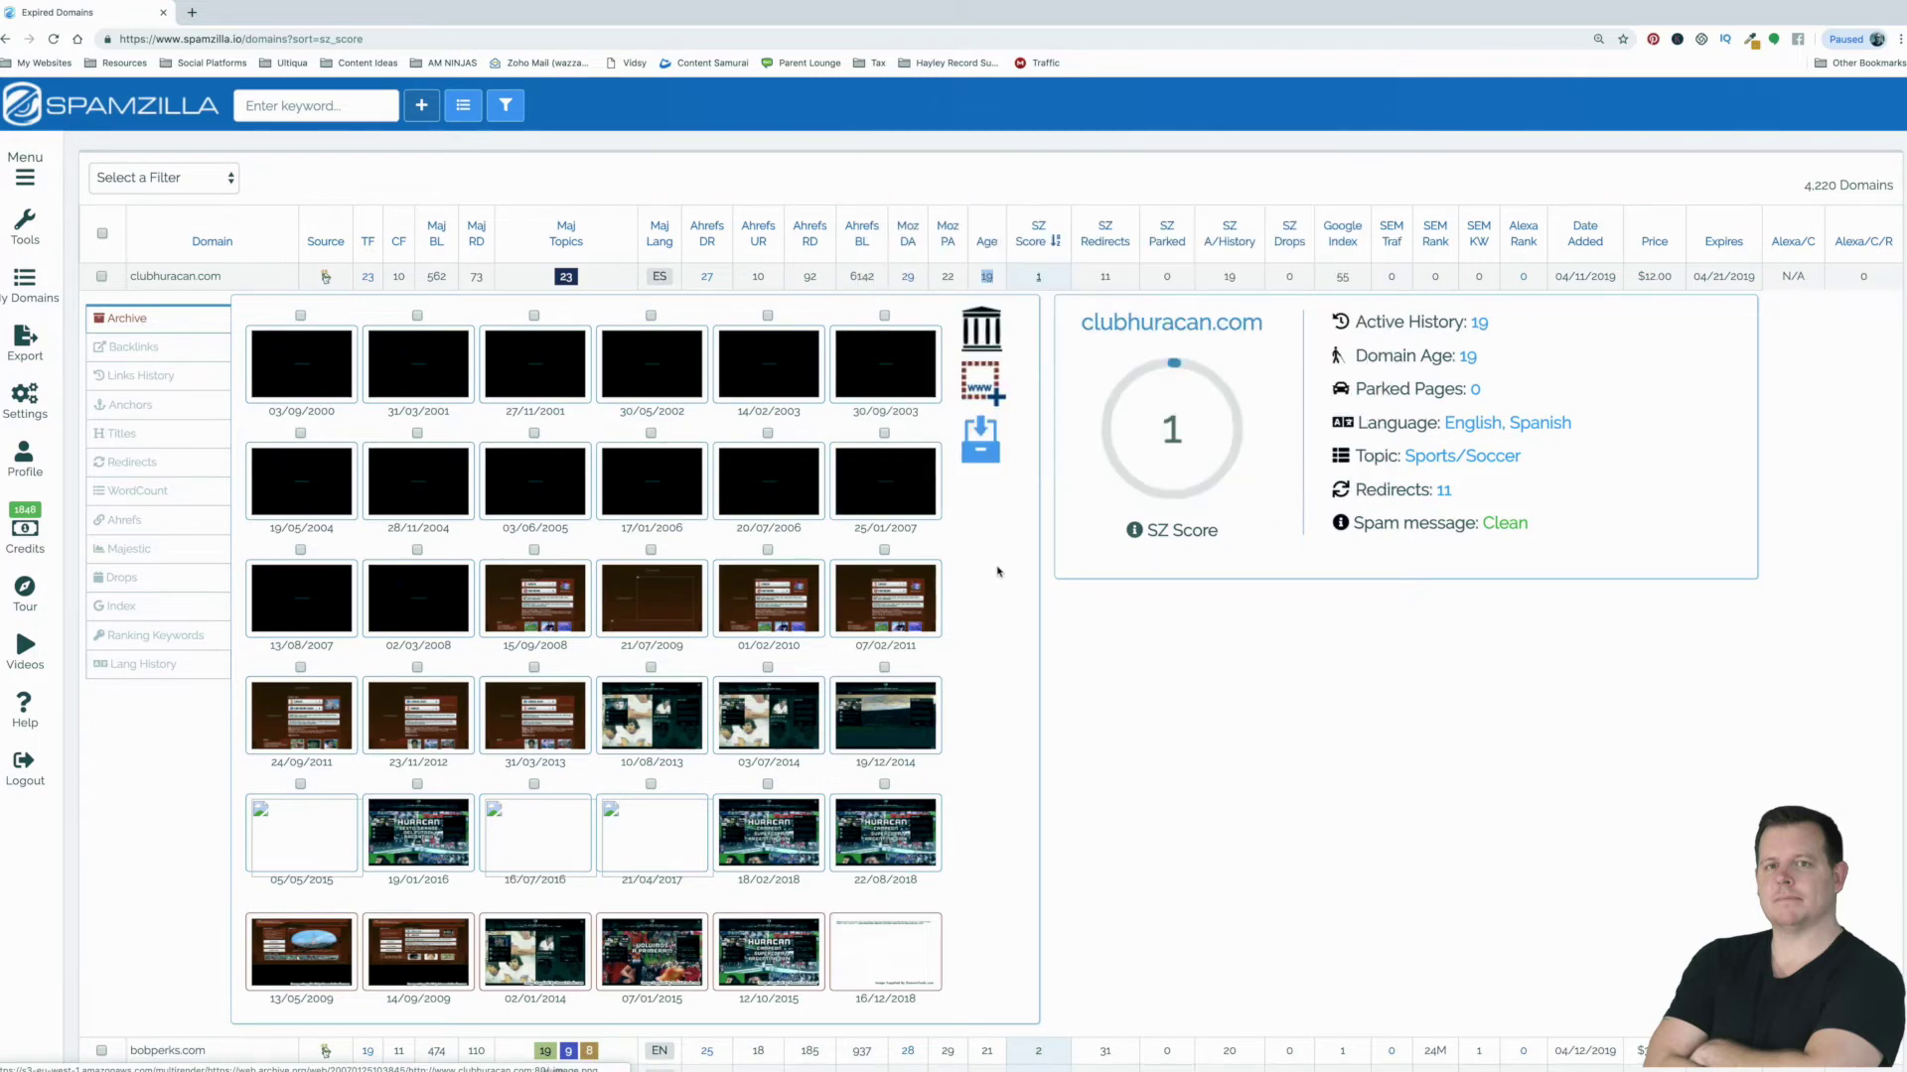
scroll(1008, 553, "down", 1)
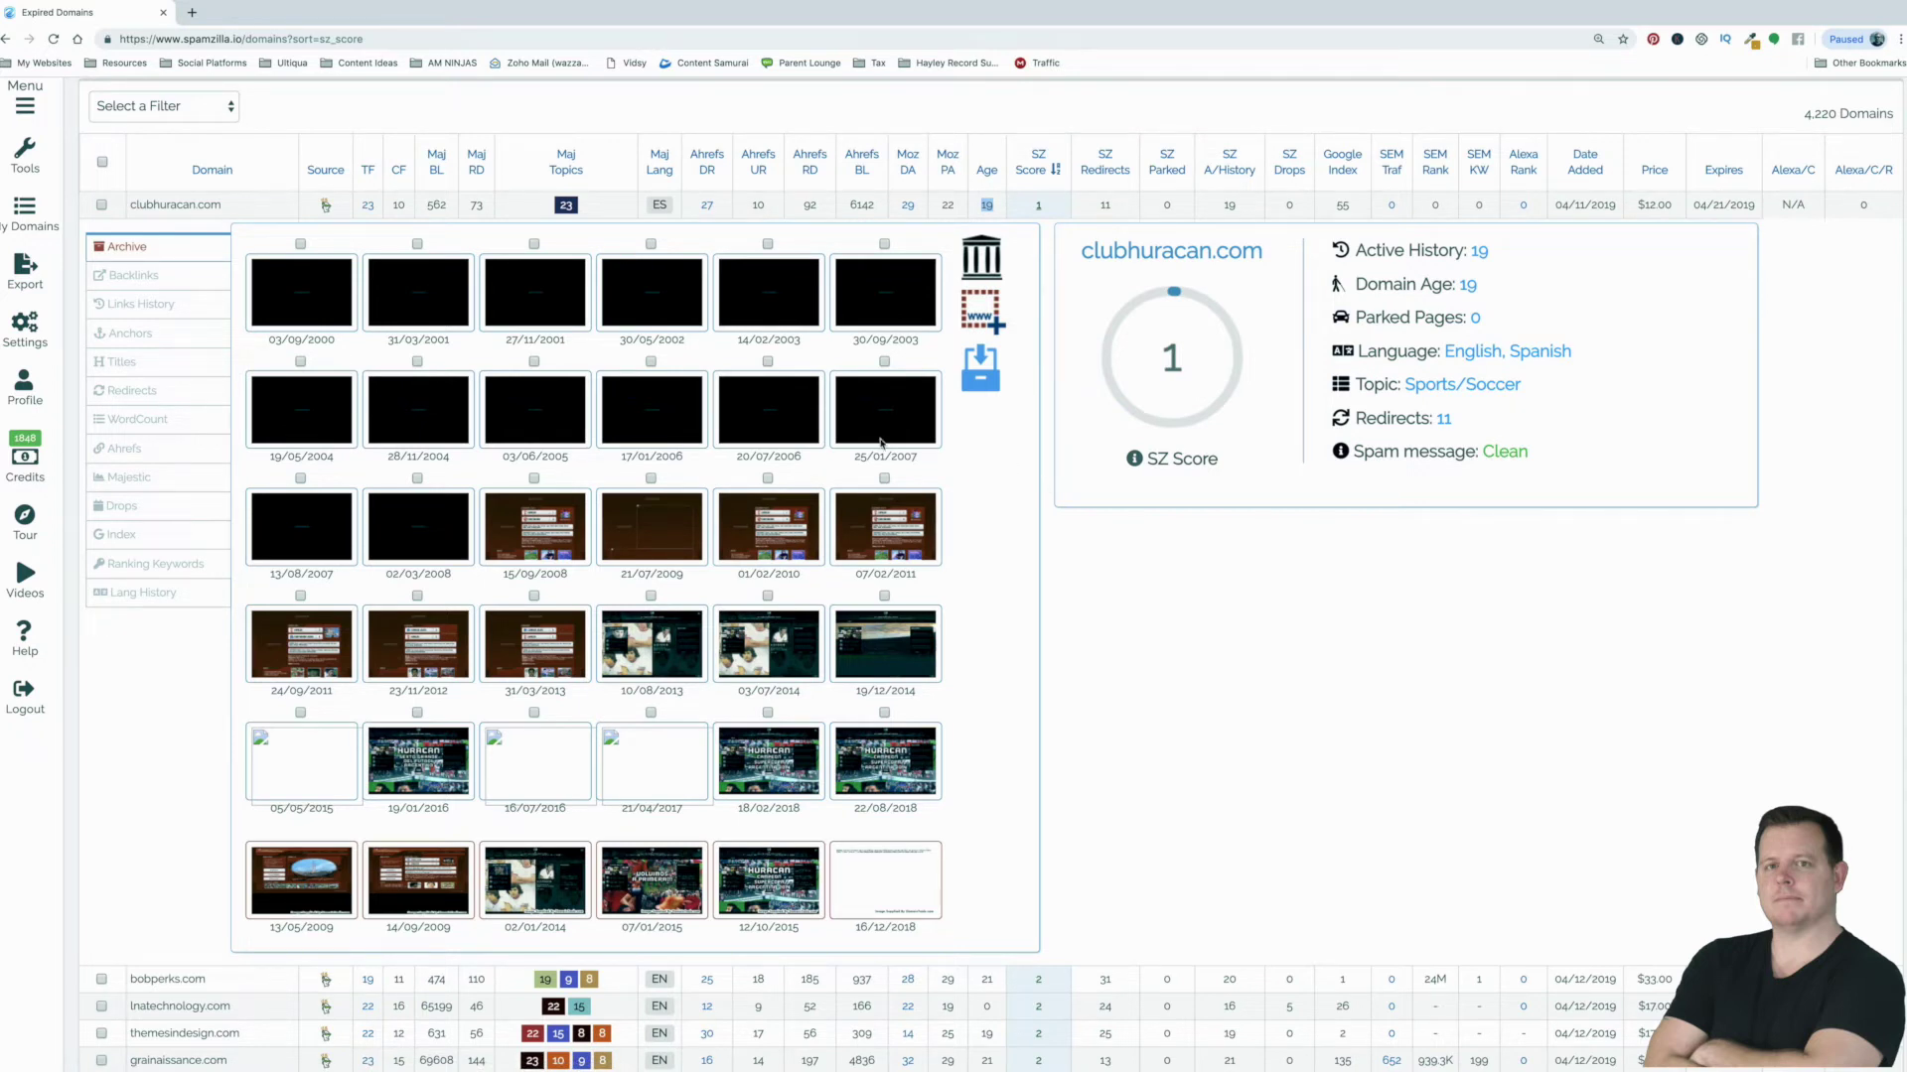
mouse_move(401, 423)
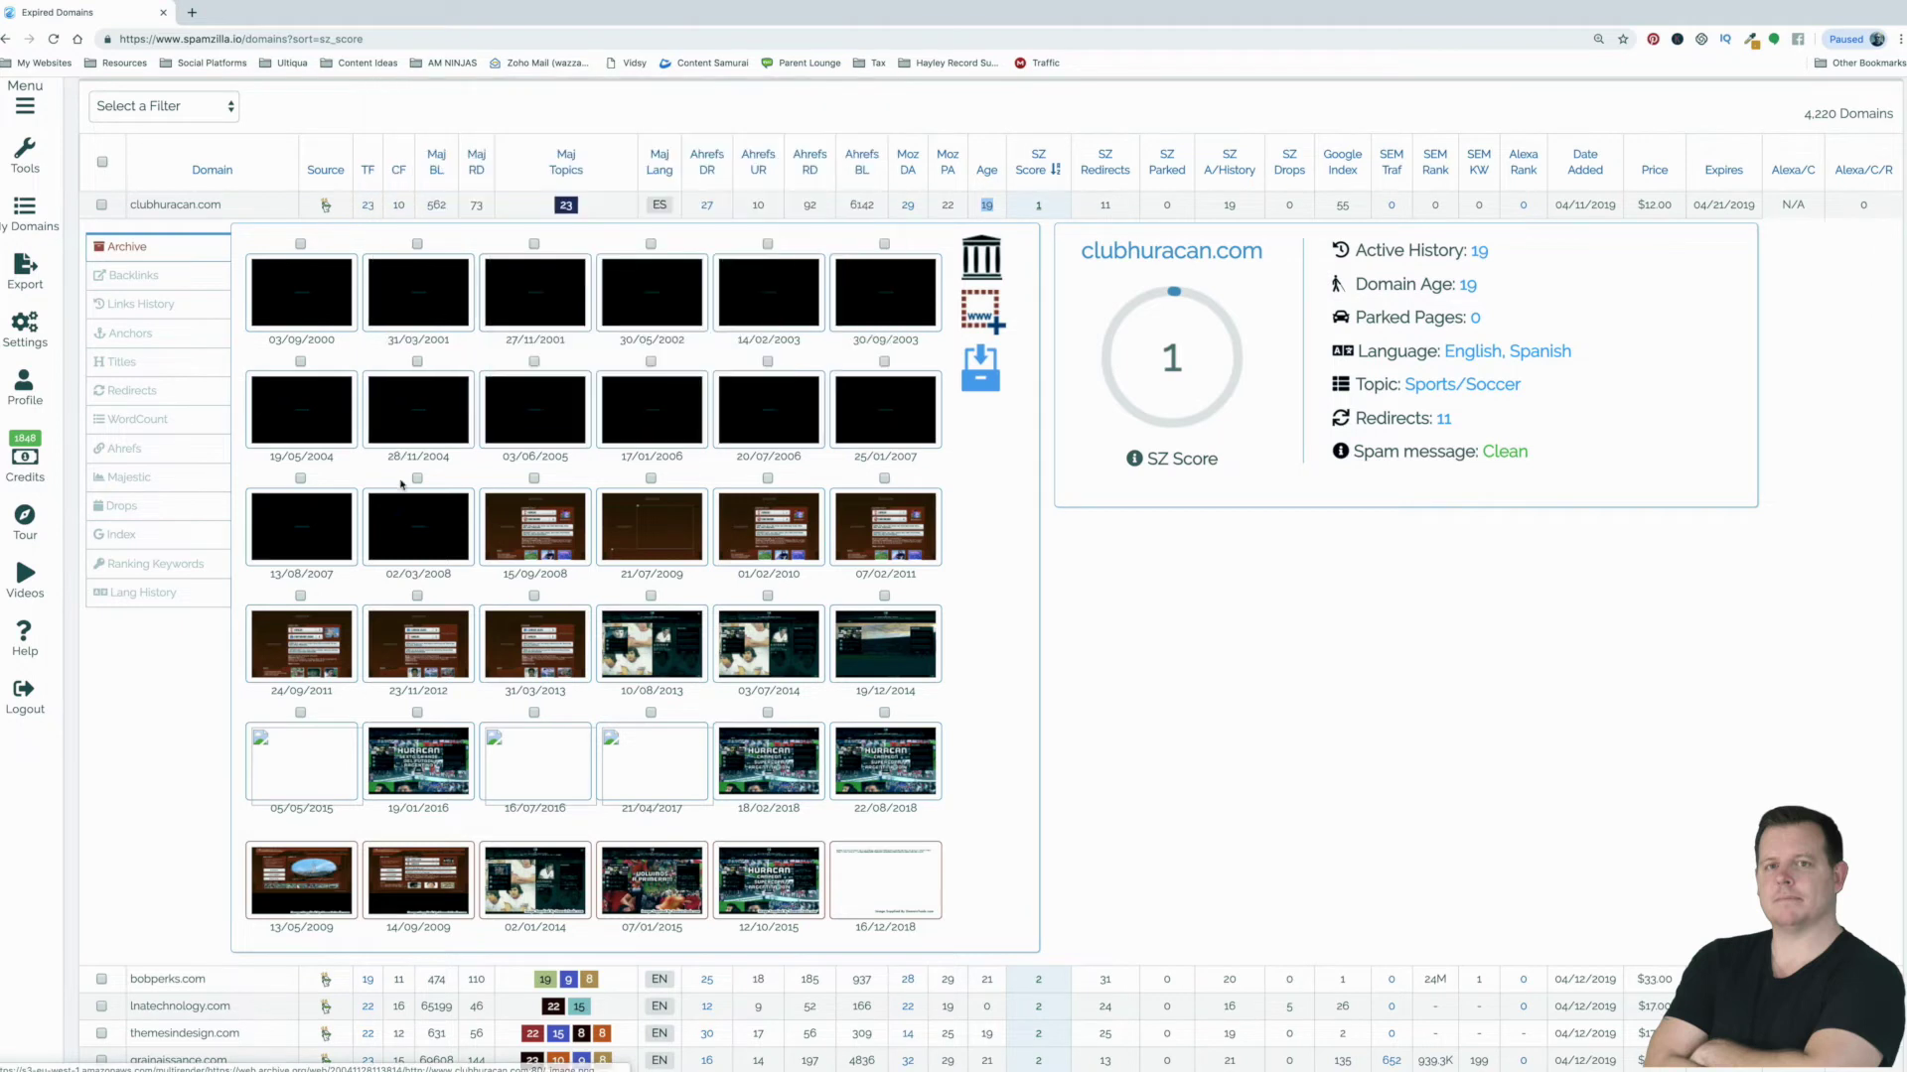
mouse_move(563, 531)
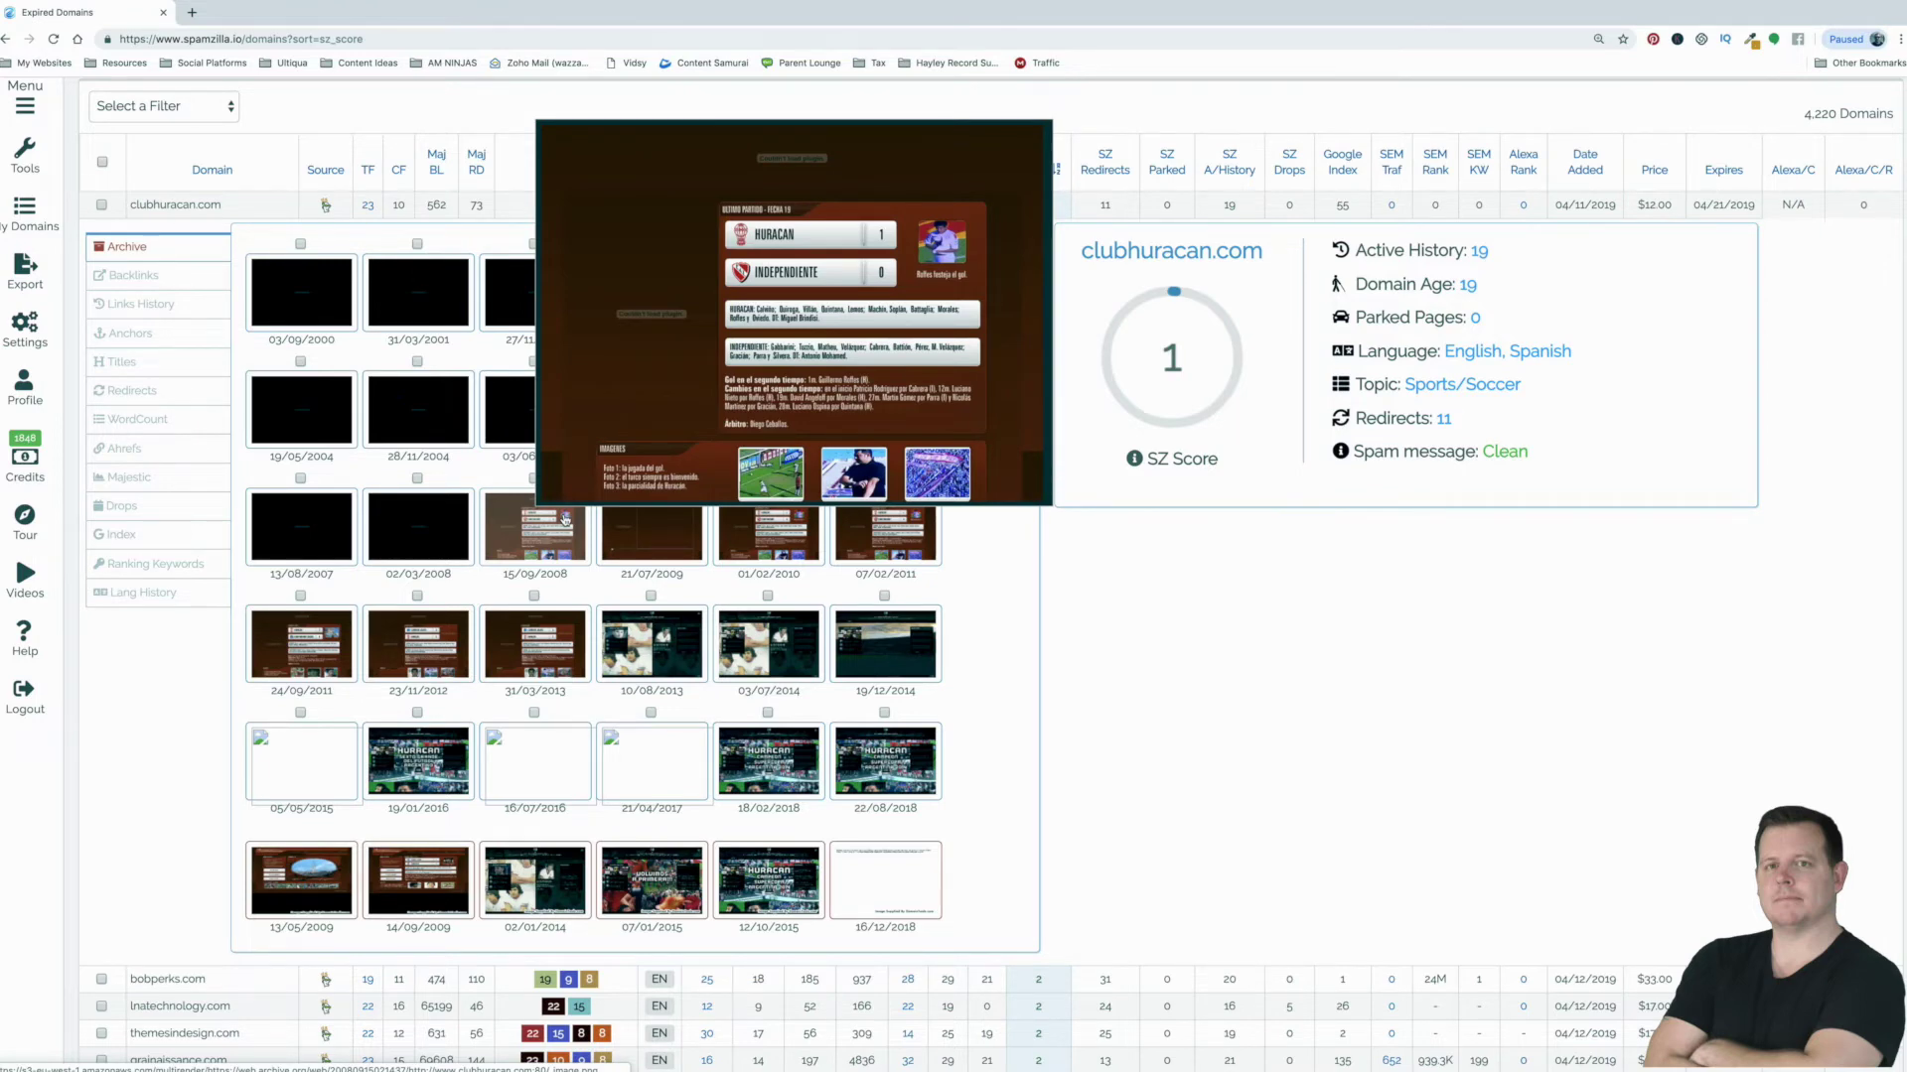
mouse_move(836, 520)
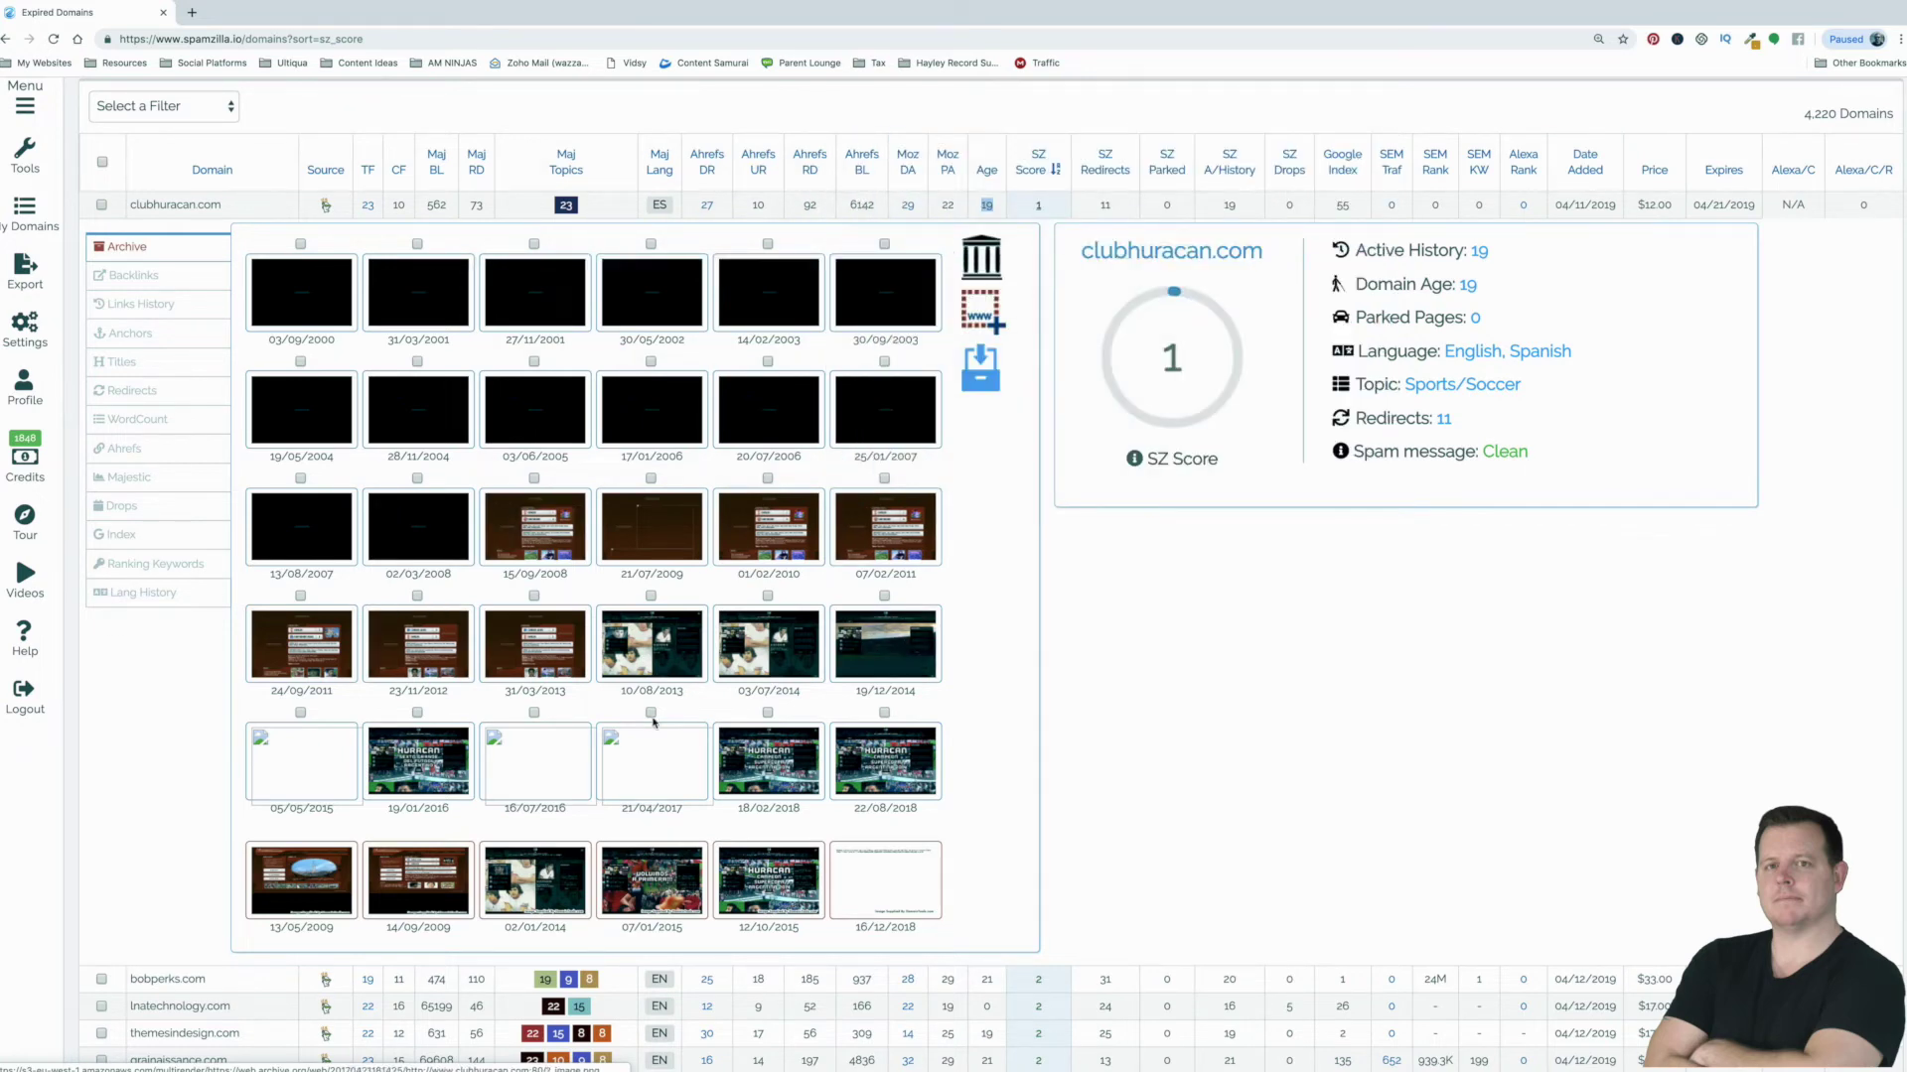
mouse_move(923, 563)
mouse_move(879, 759)
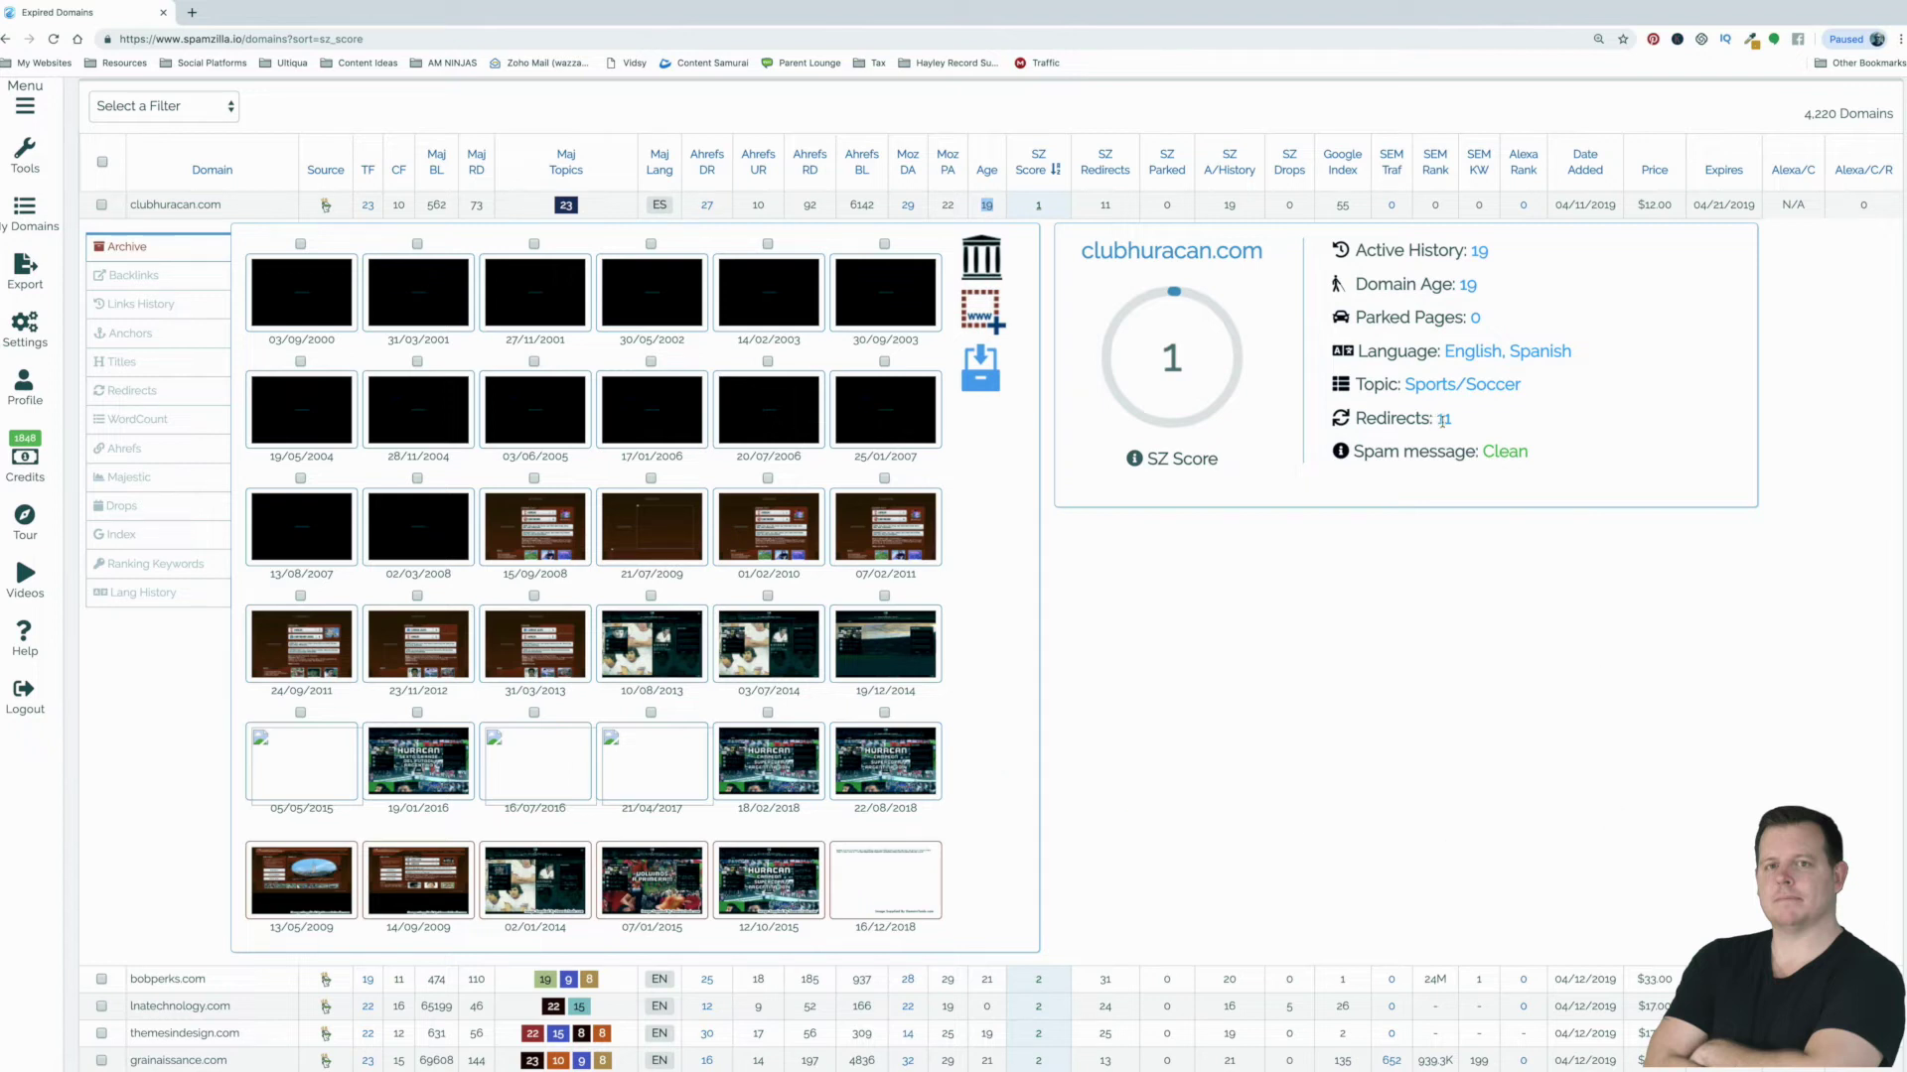
left_click_drag(1439, 419, 1396, 419)
left_click_drag(1353, 251, 1554, 453)
left_click(1631, 447)
scroll(1361, 583, "down", 1)
scroll(1341, 586, "up", 3)
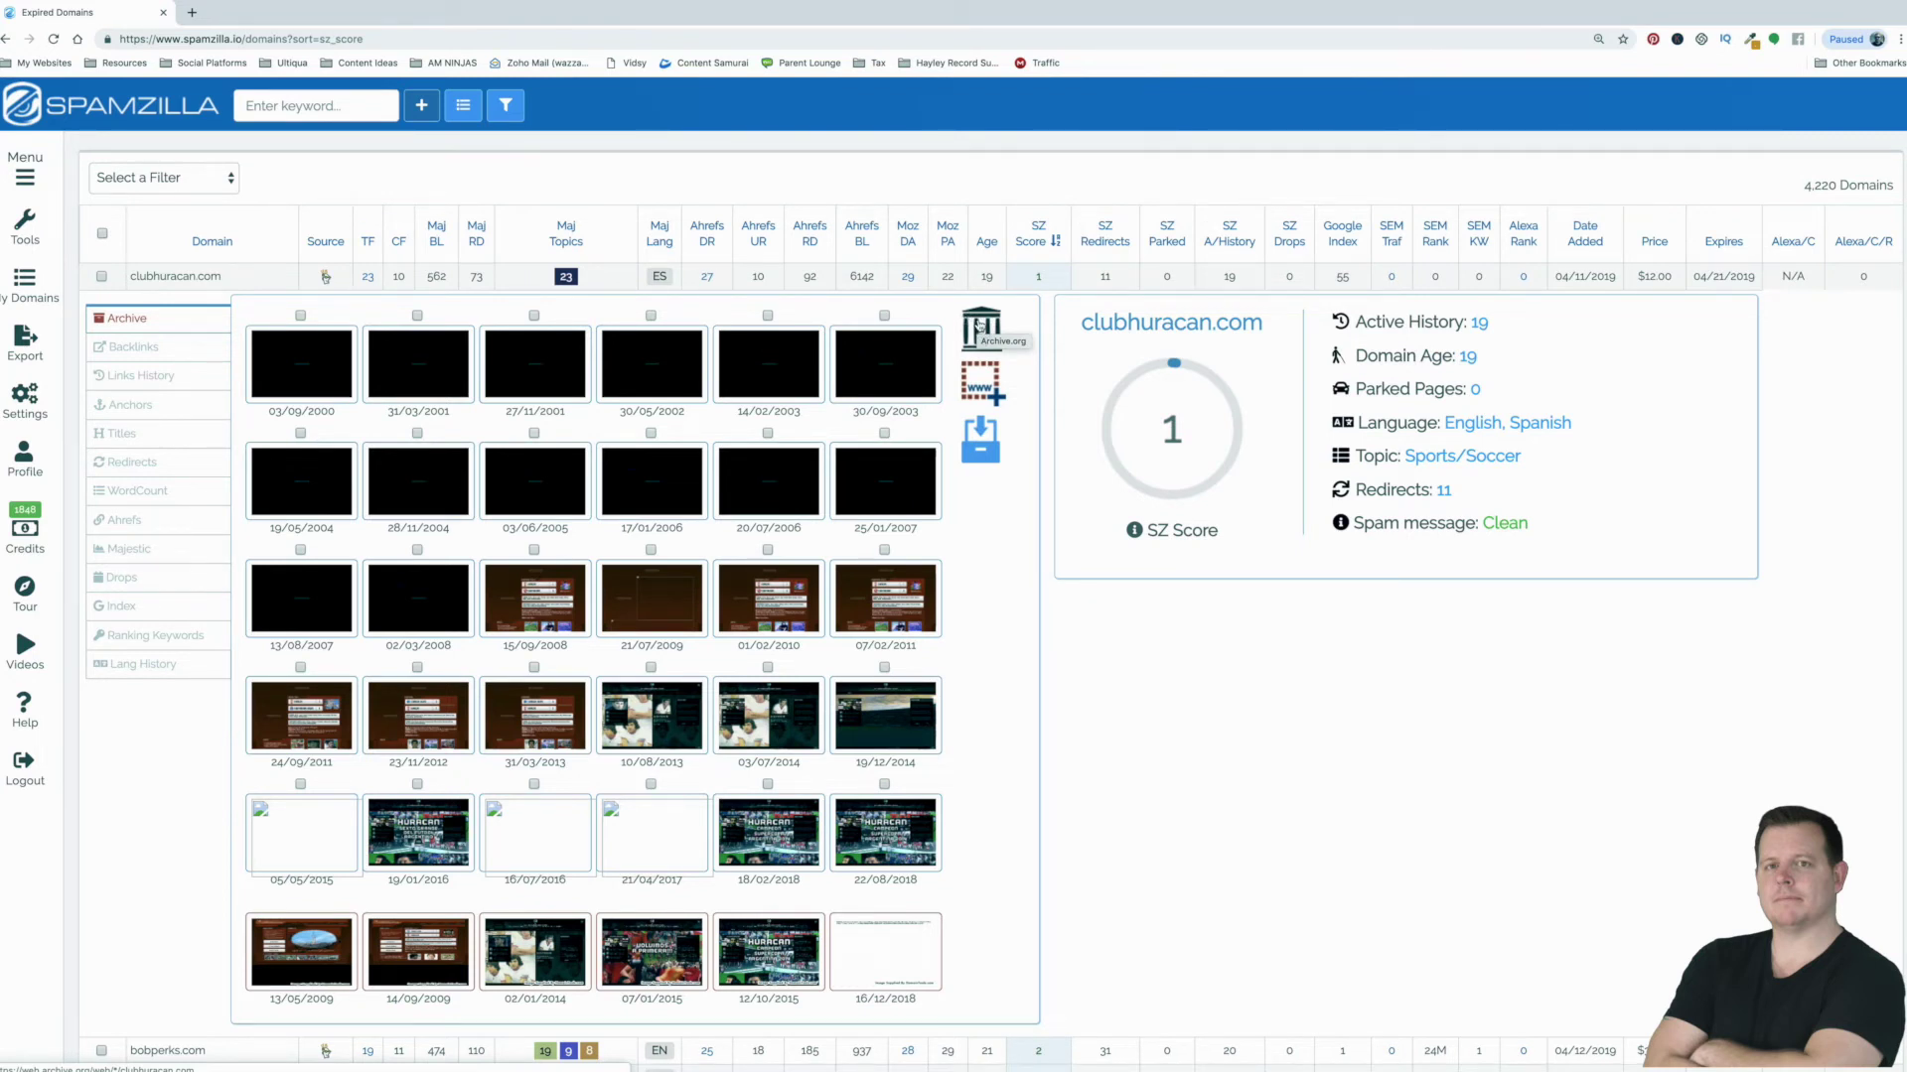
left_click(979, 324)
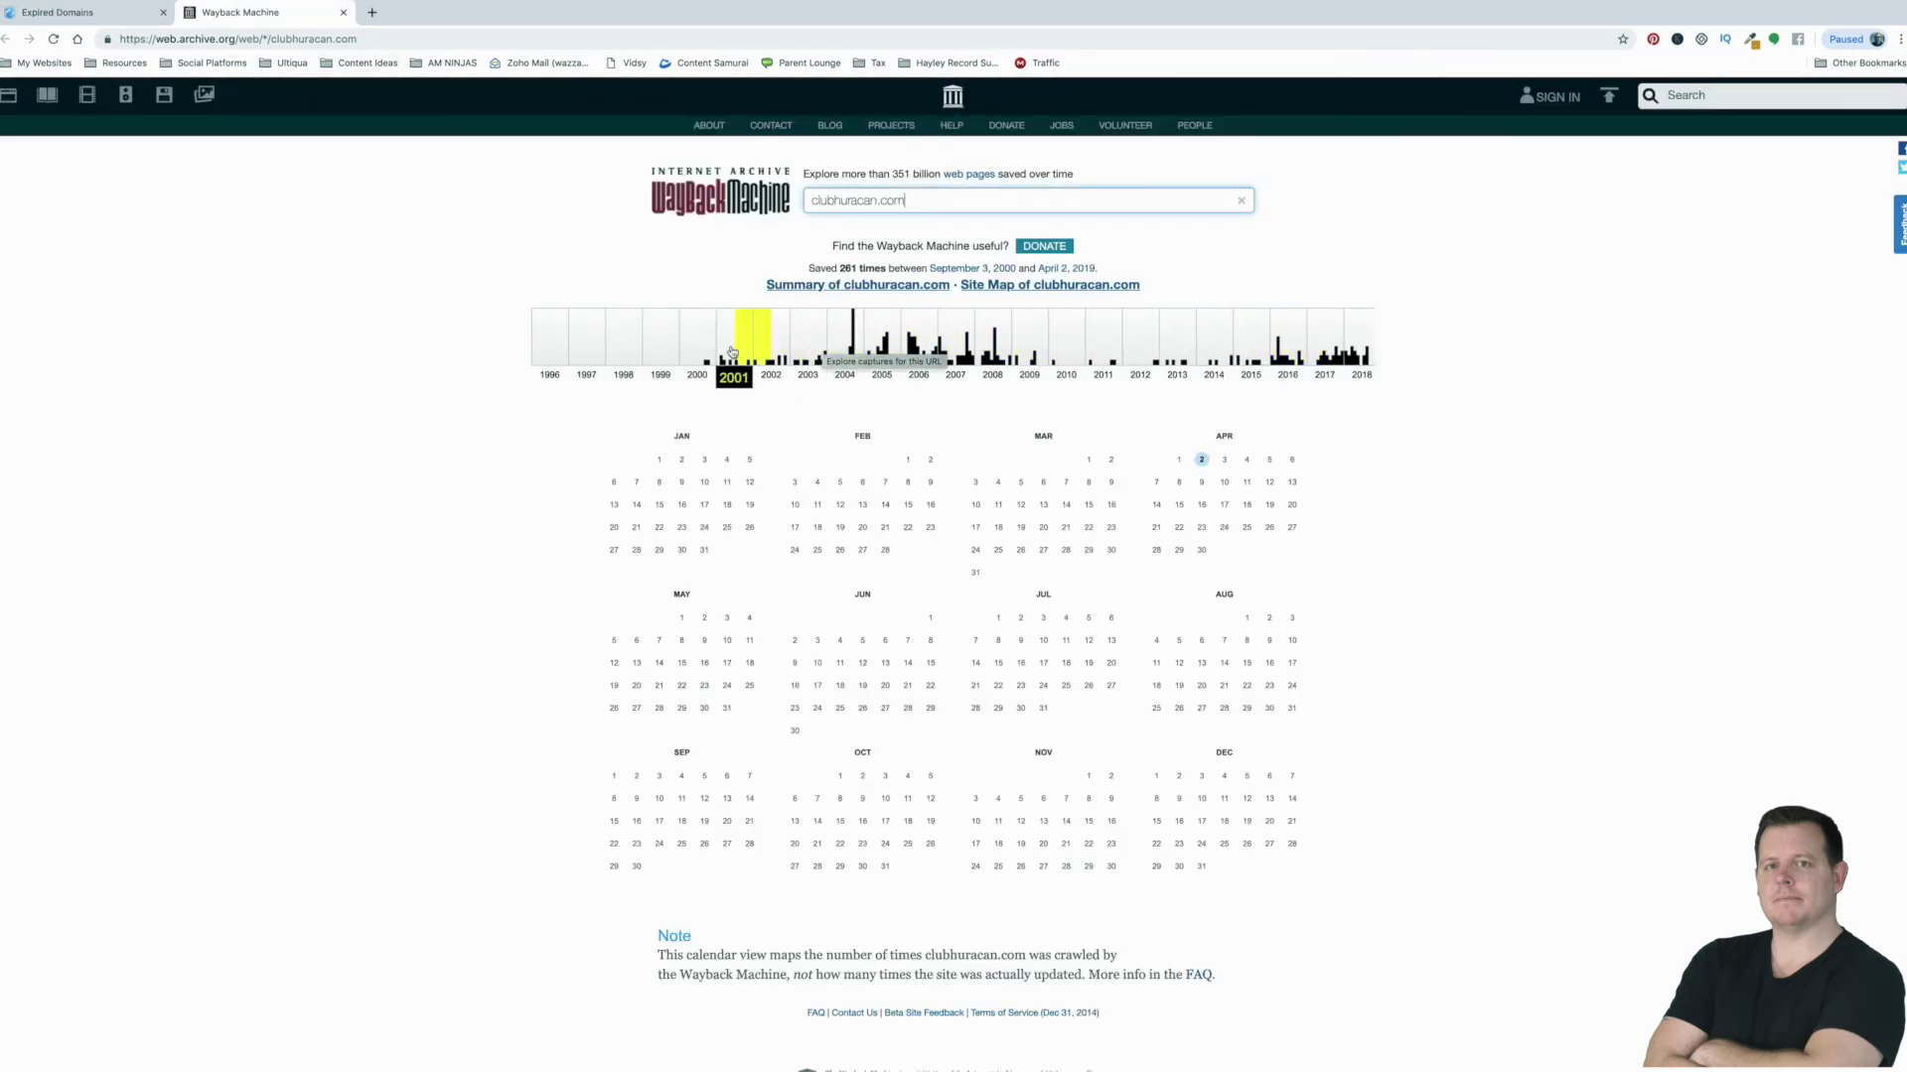
left_click(883, 348)
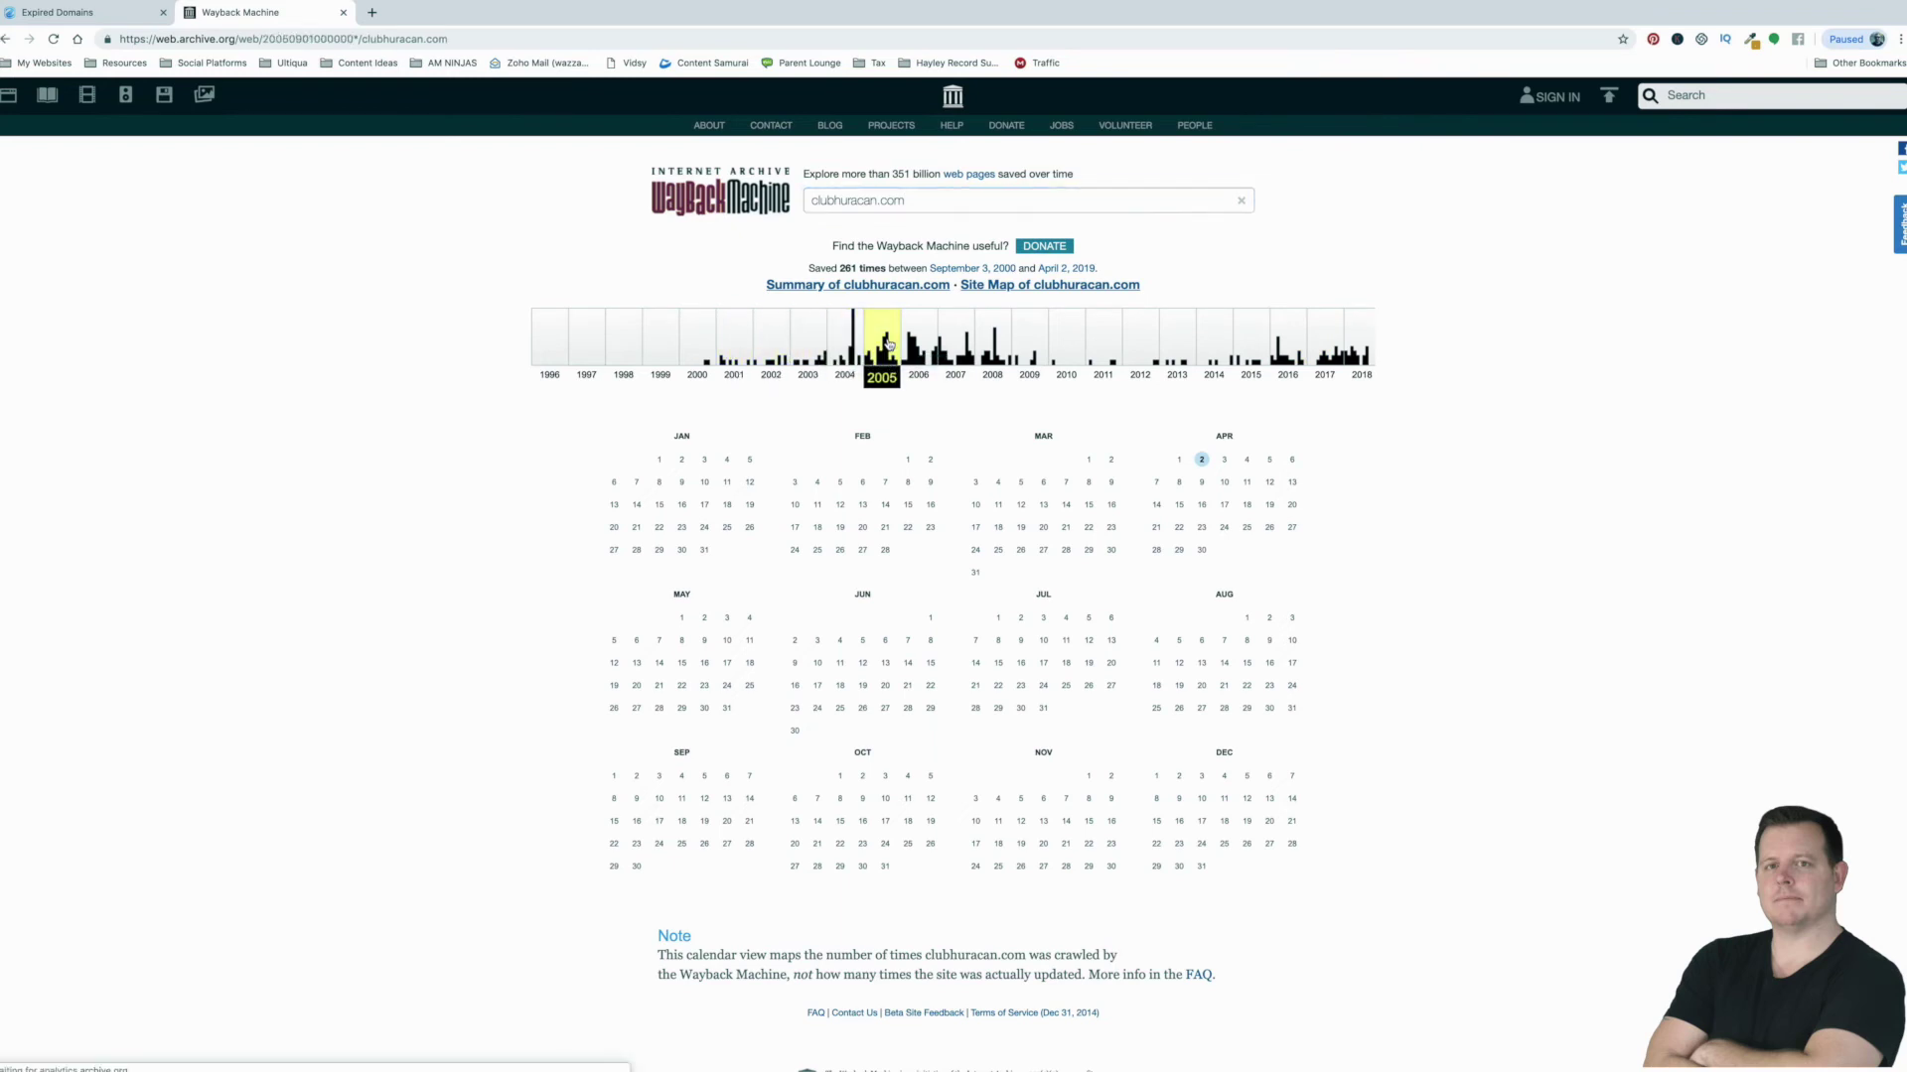
left_click(908, 482)
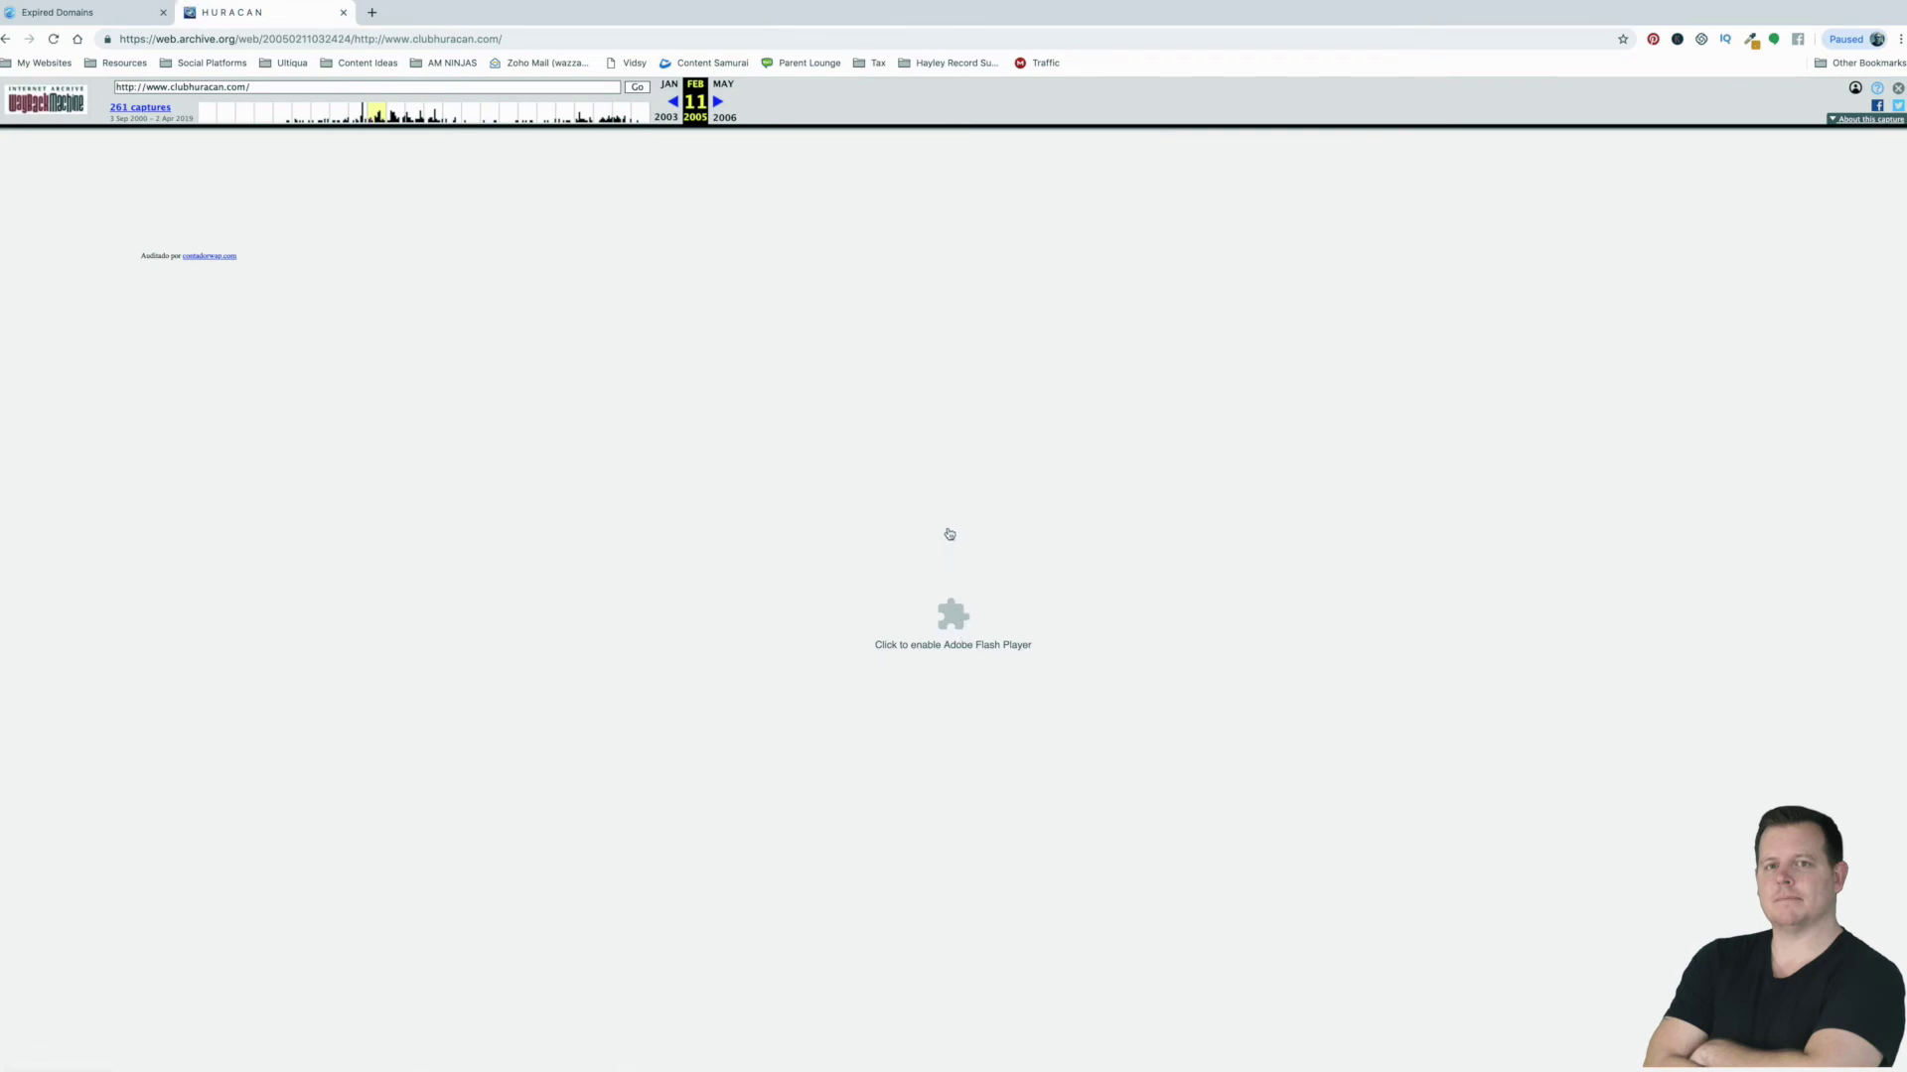
left_click(414, 112)
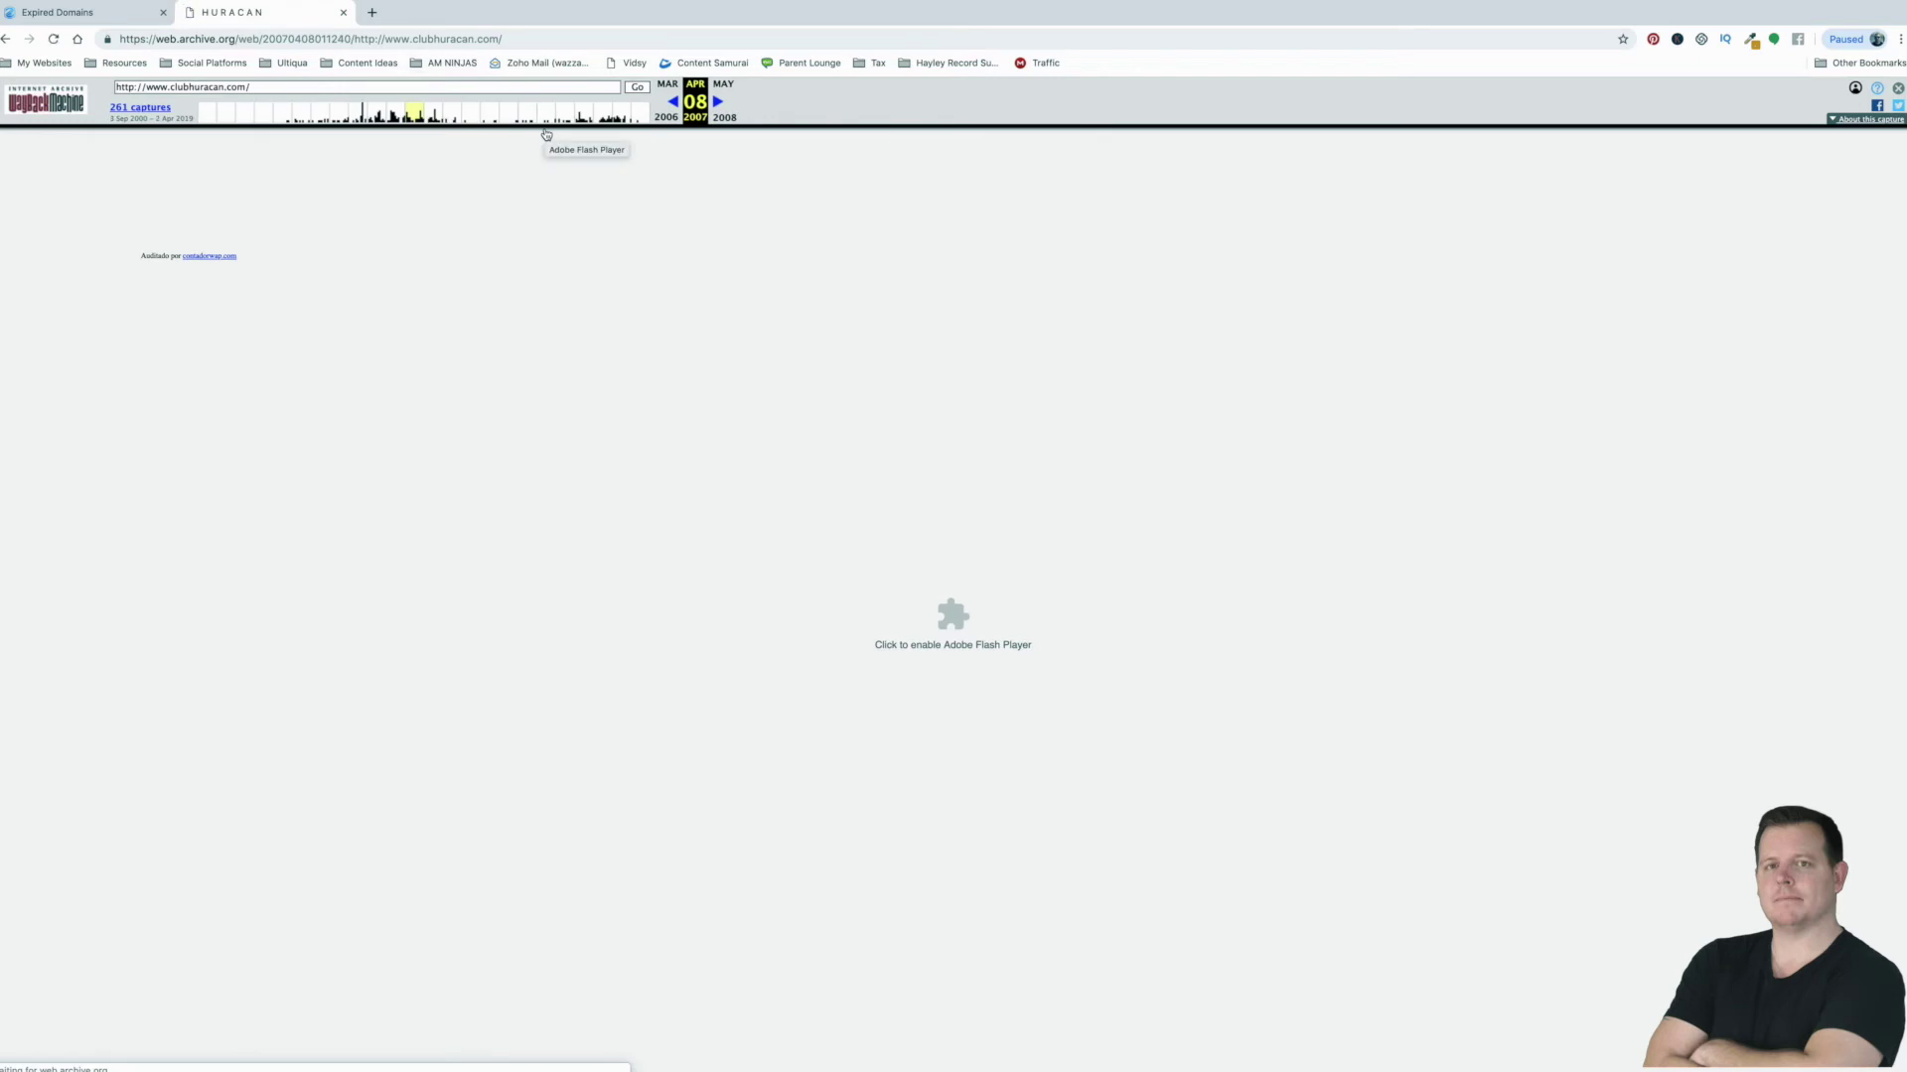
left_click(583, 113)
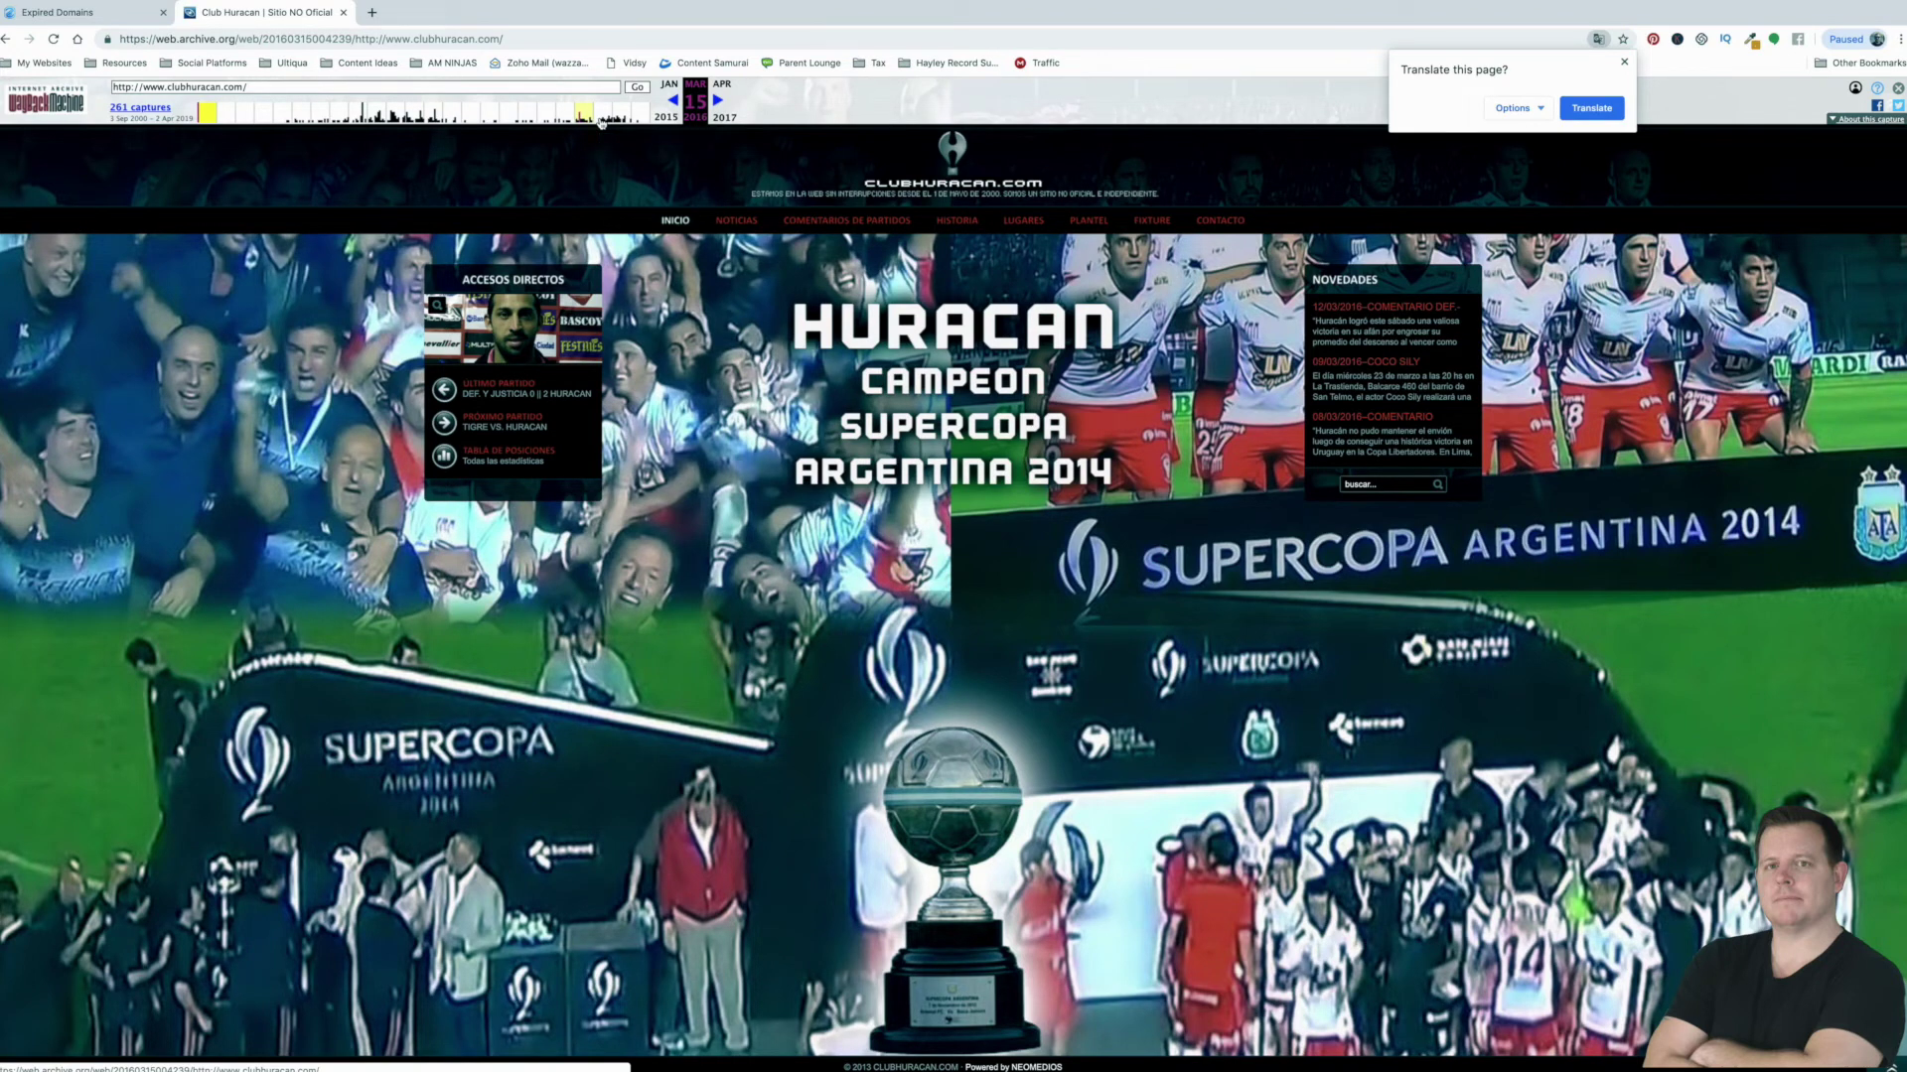
left_click(437, 115)
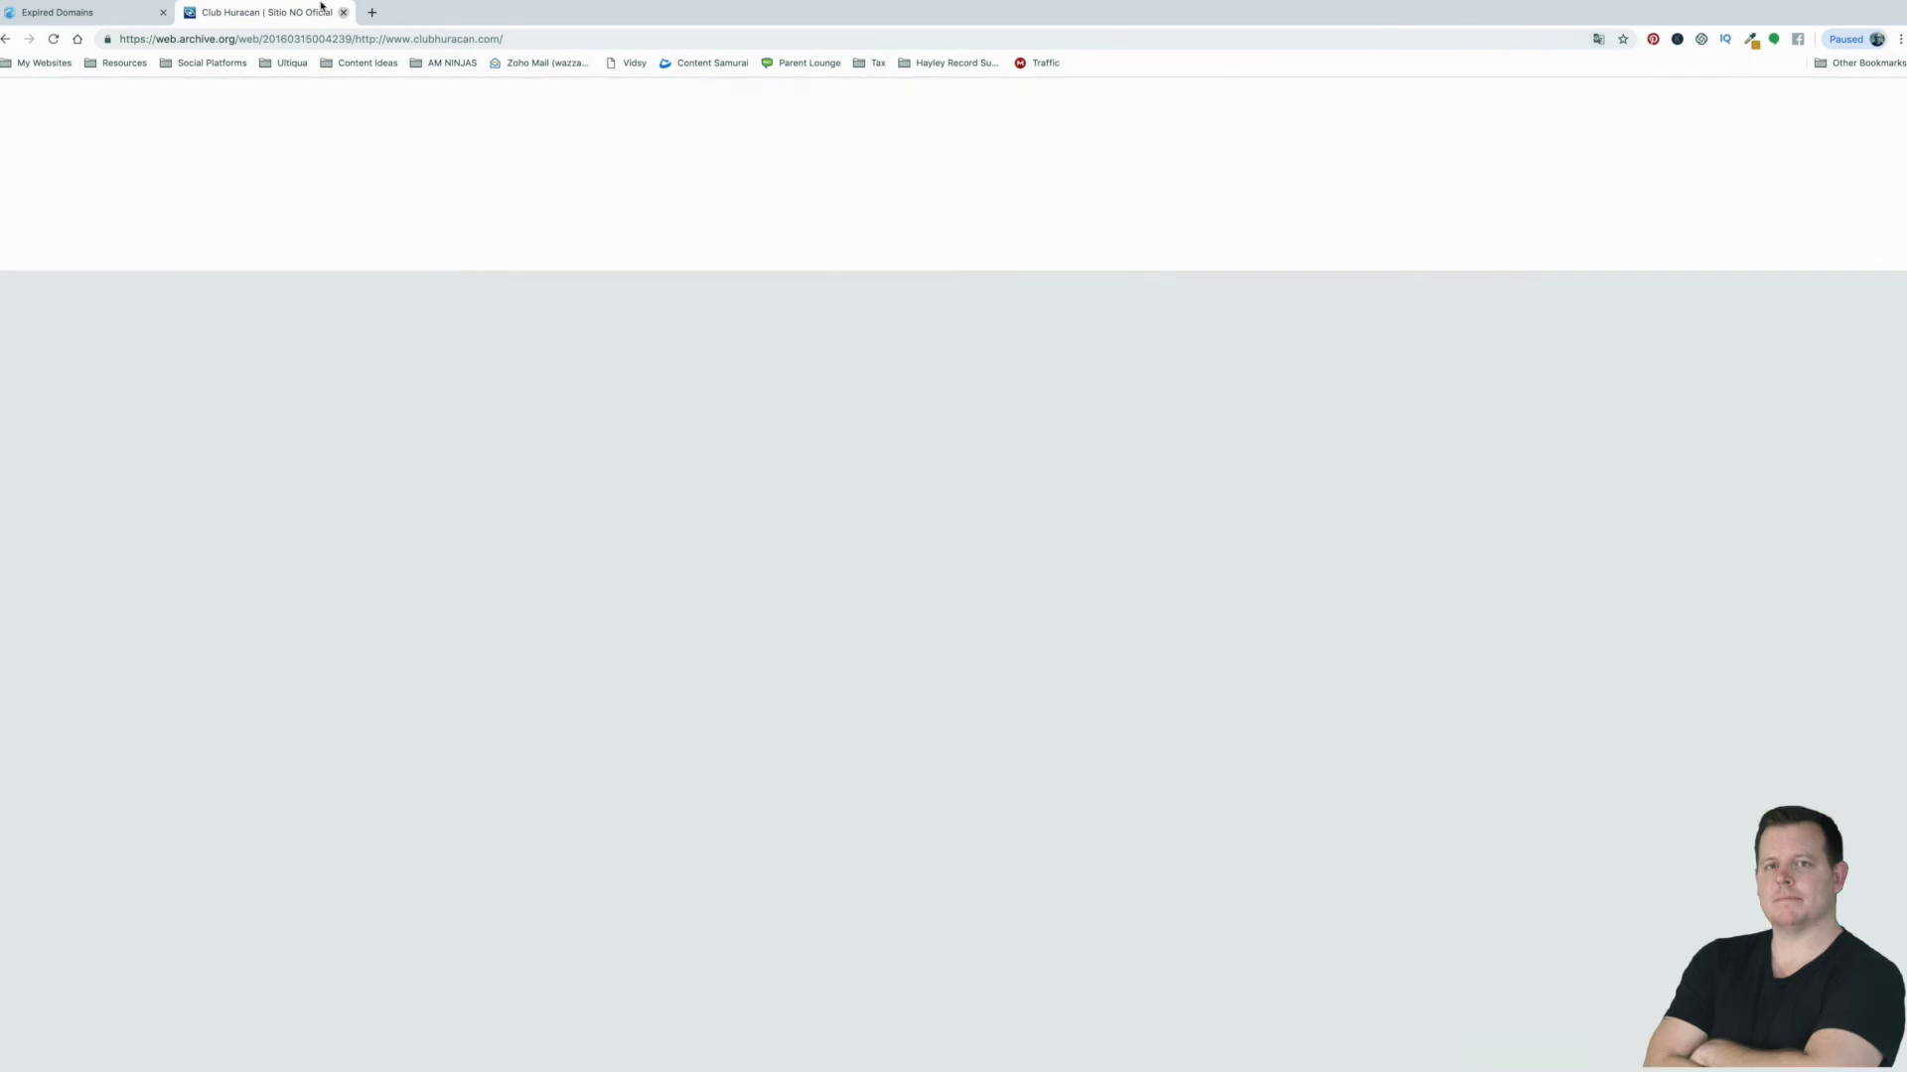
key("super+w")
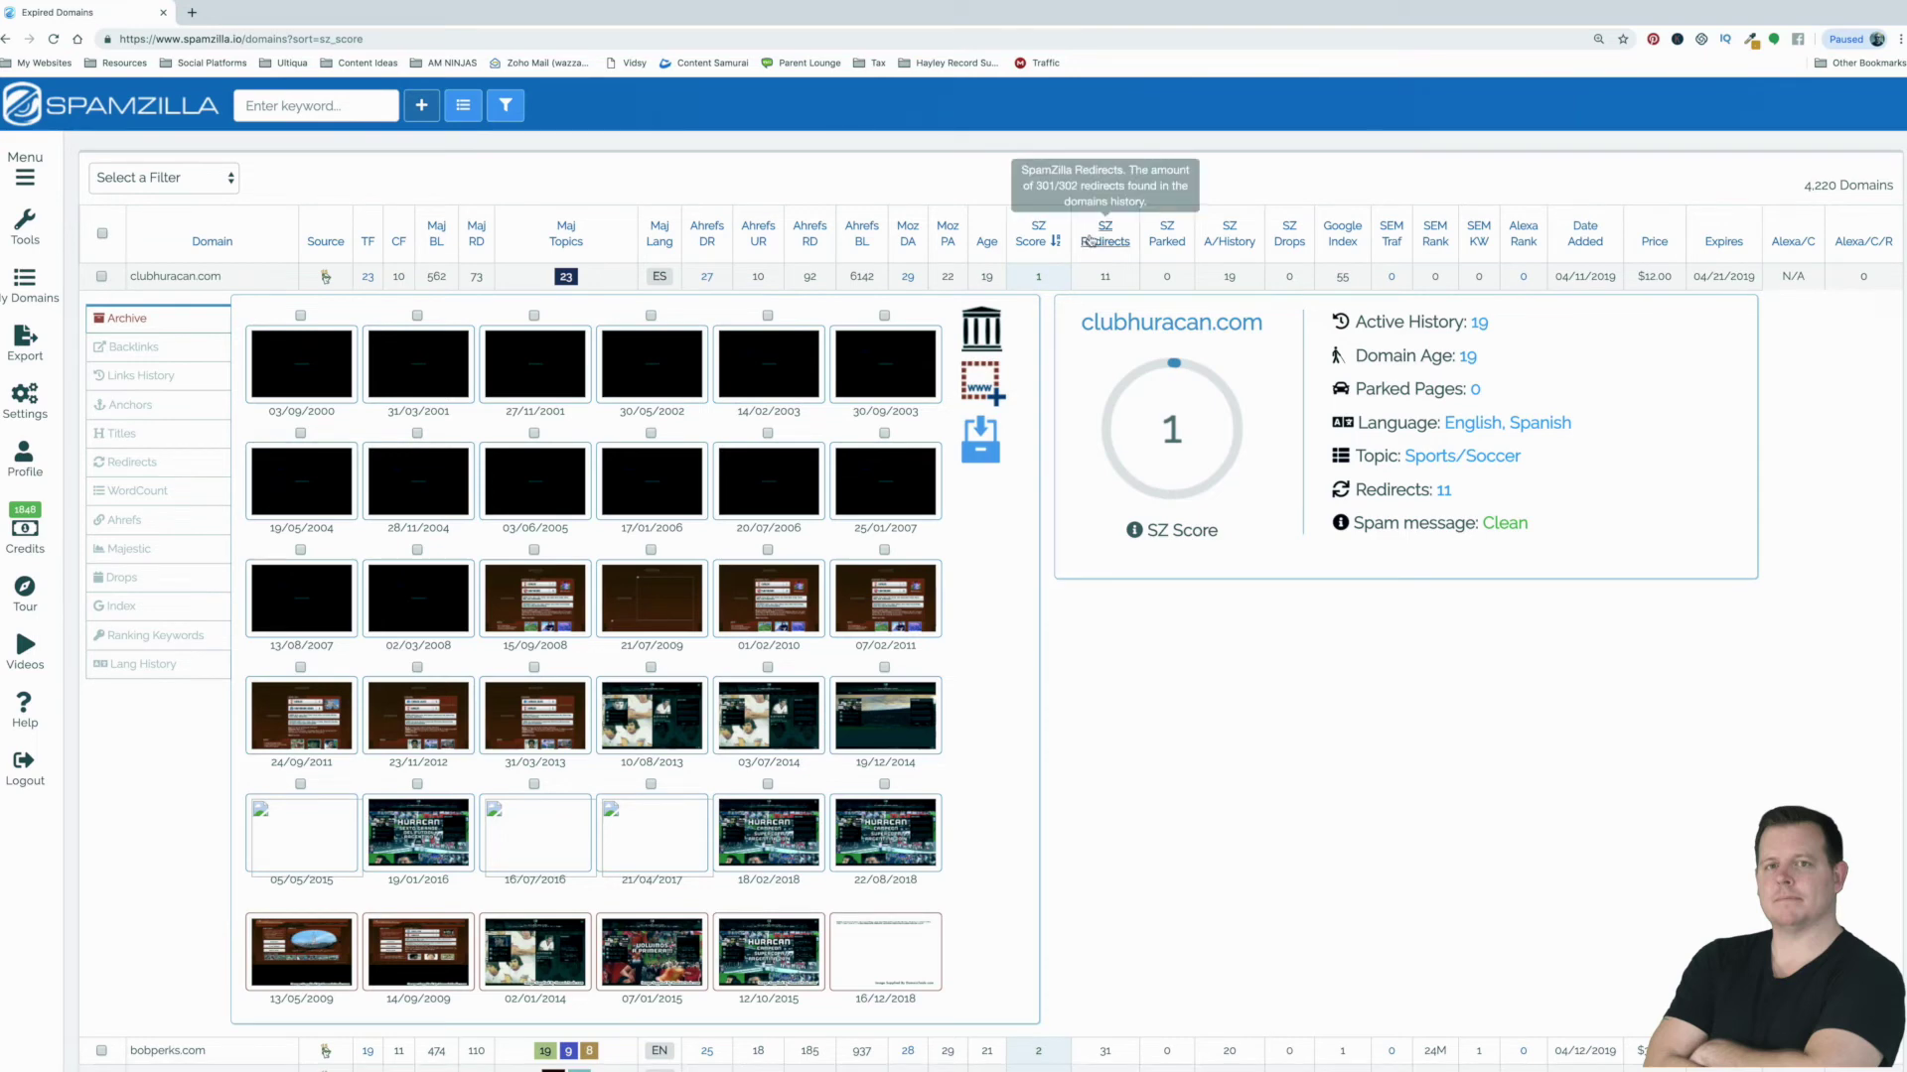
- Collapse the clubhuracan.com archive panel to show the full 4,220-domain table again
left_click(1042, 283)
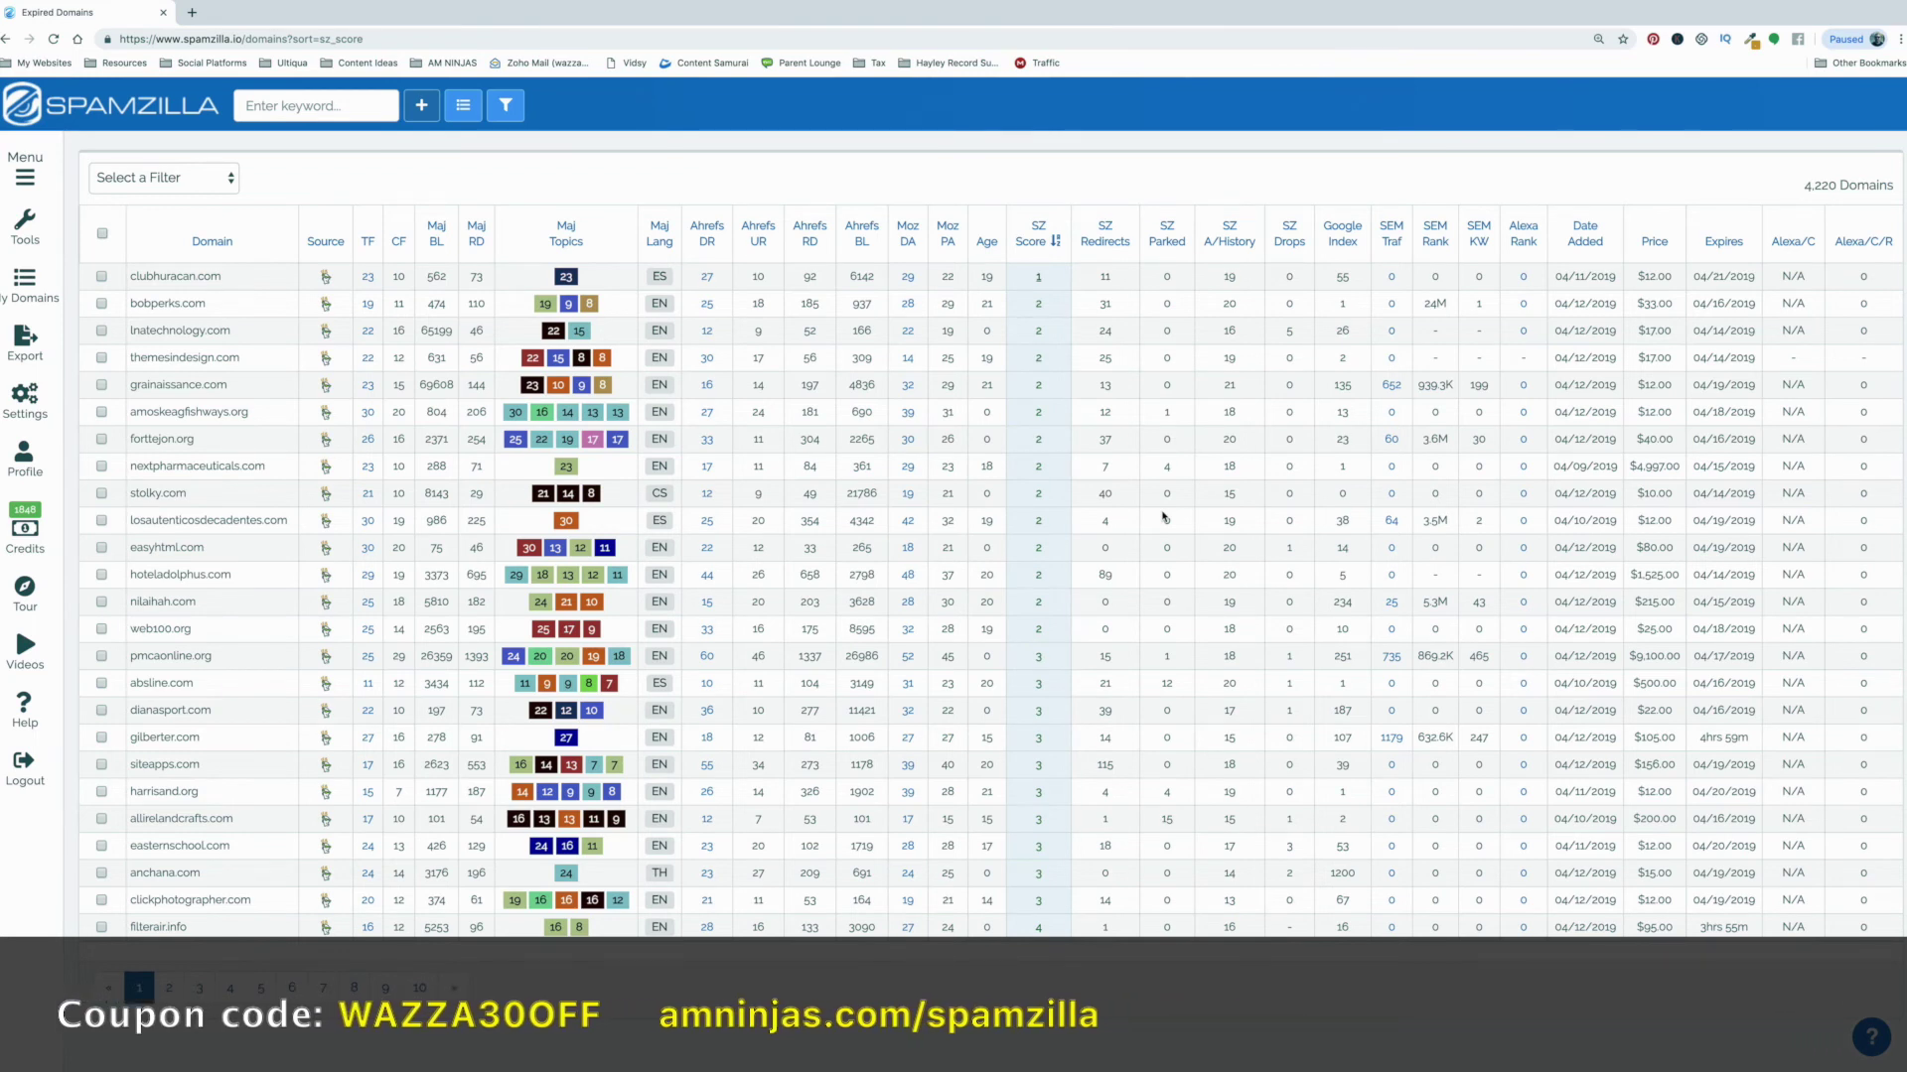
- Search the domains by the keyword 'insurance', narrowing the table to 10 domains
left_click(306, 106)
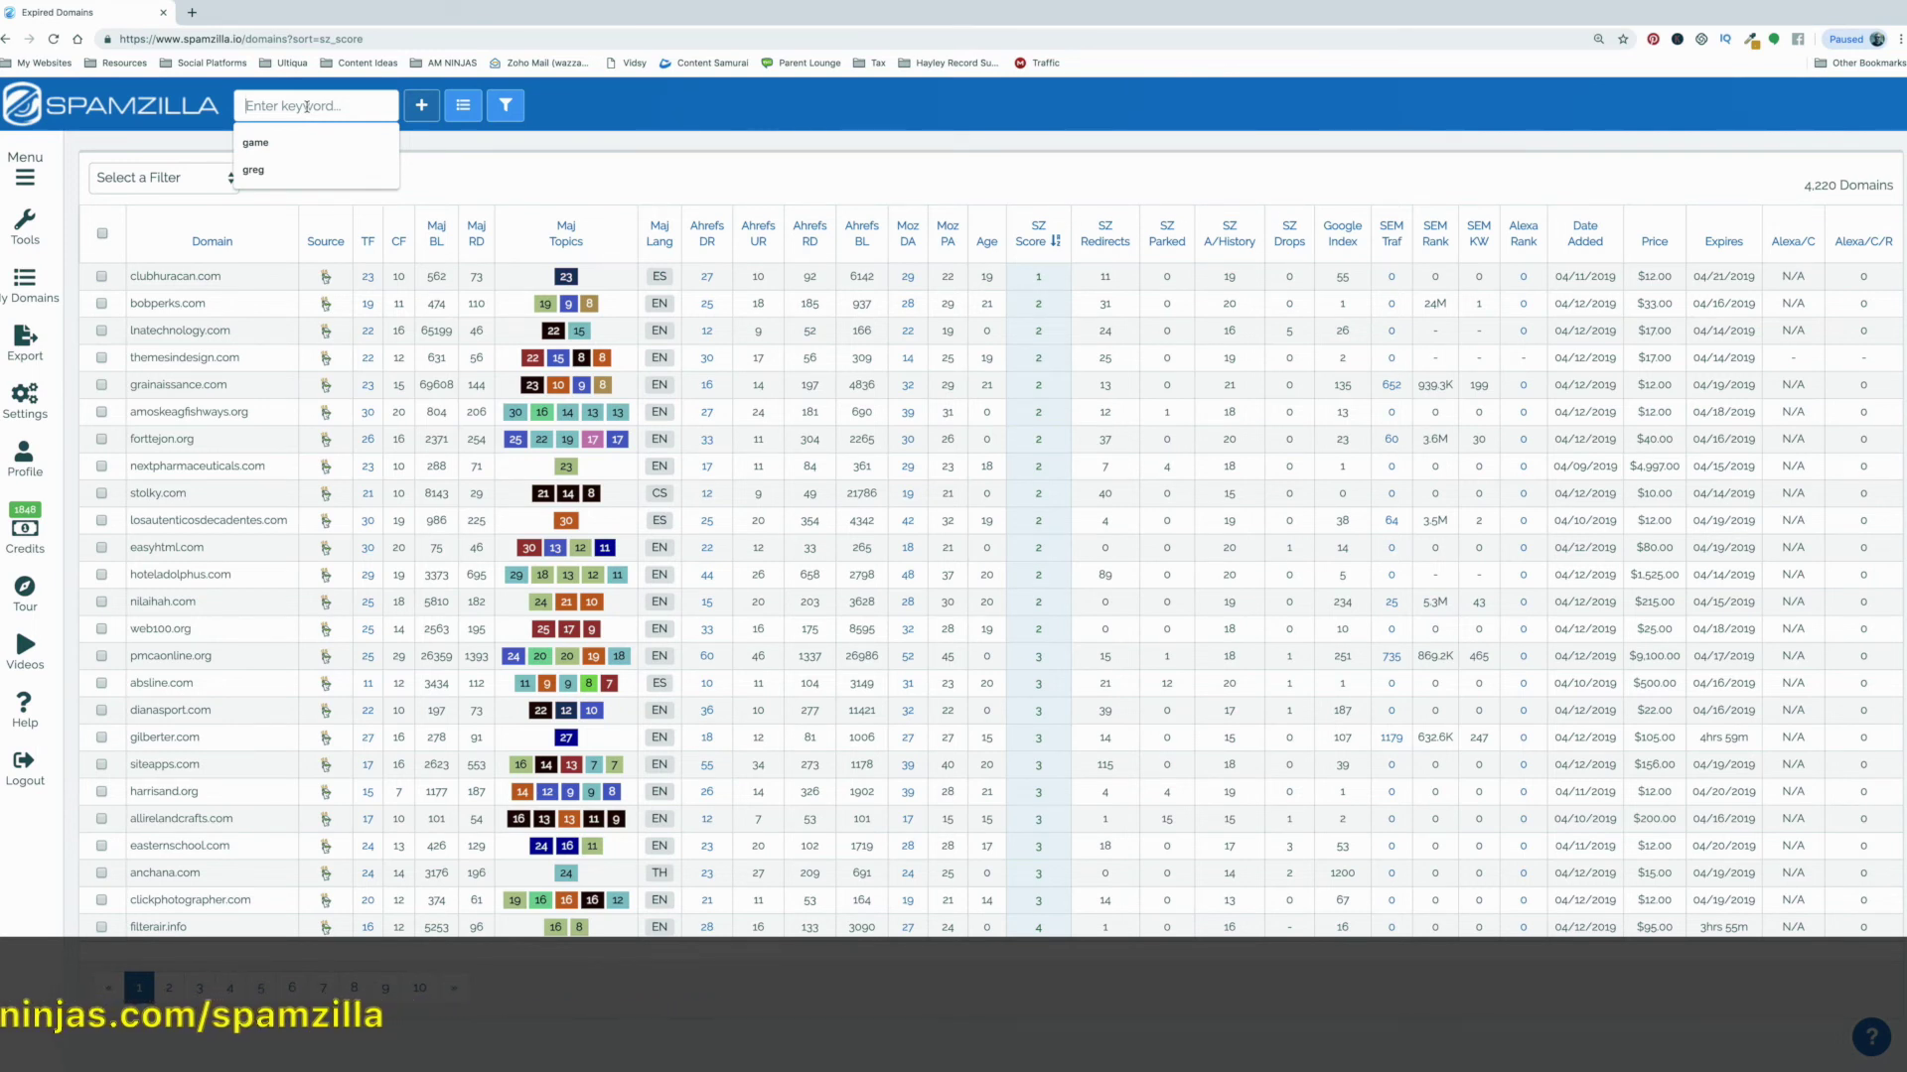
type("insurance")
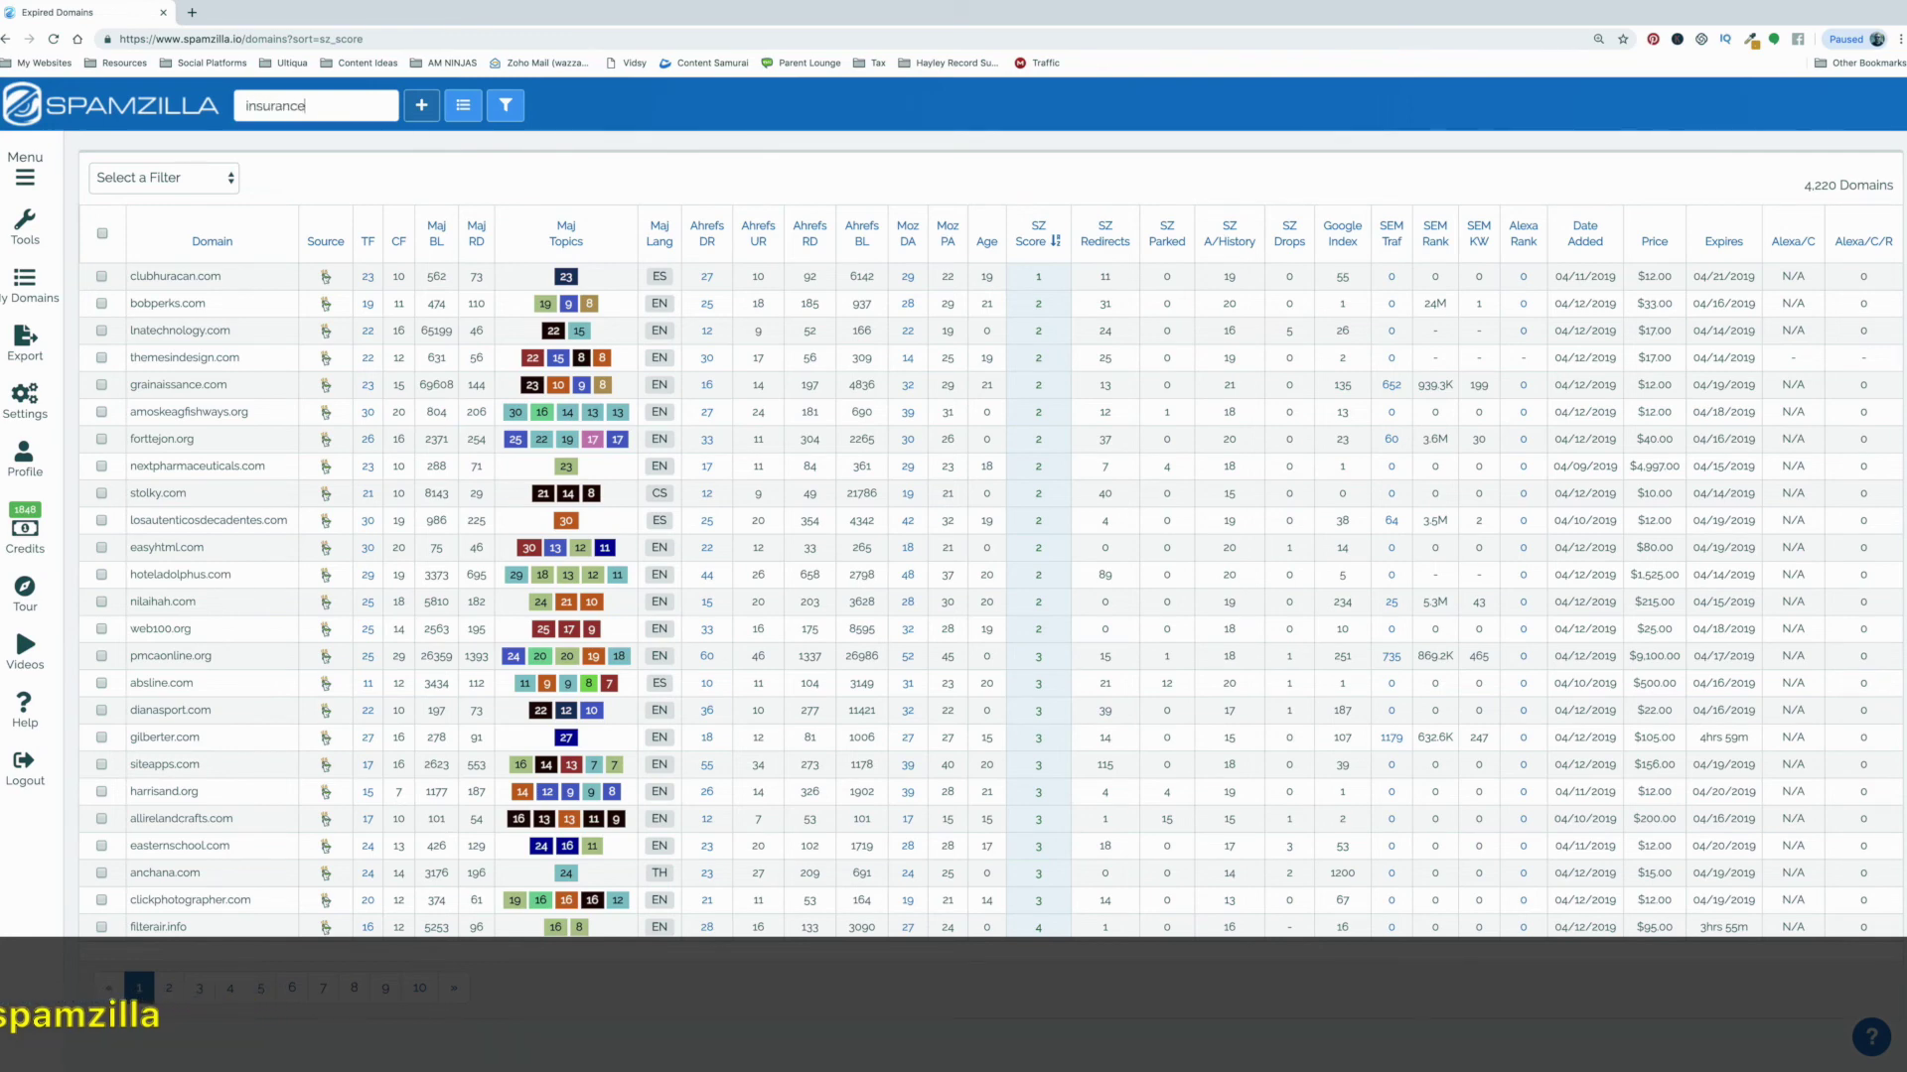
key("Return")
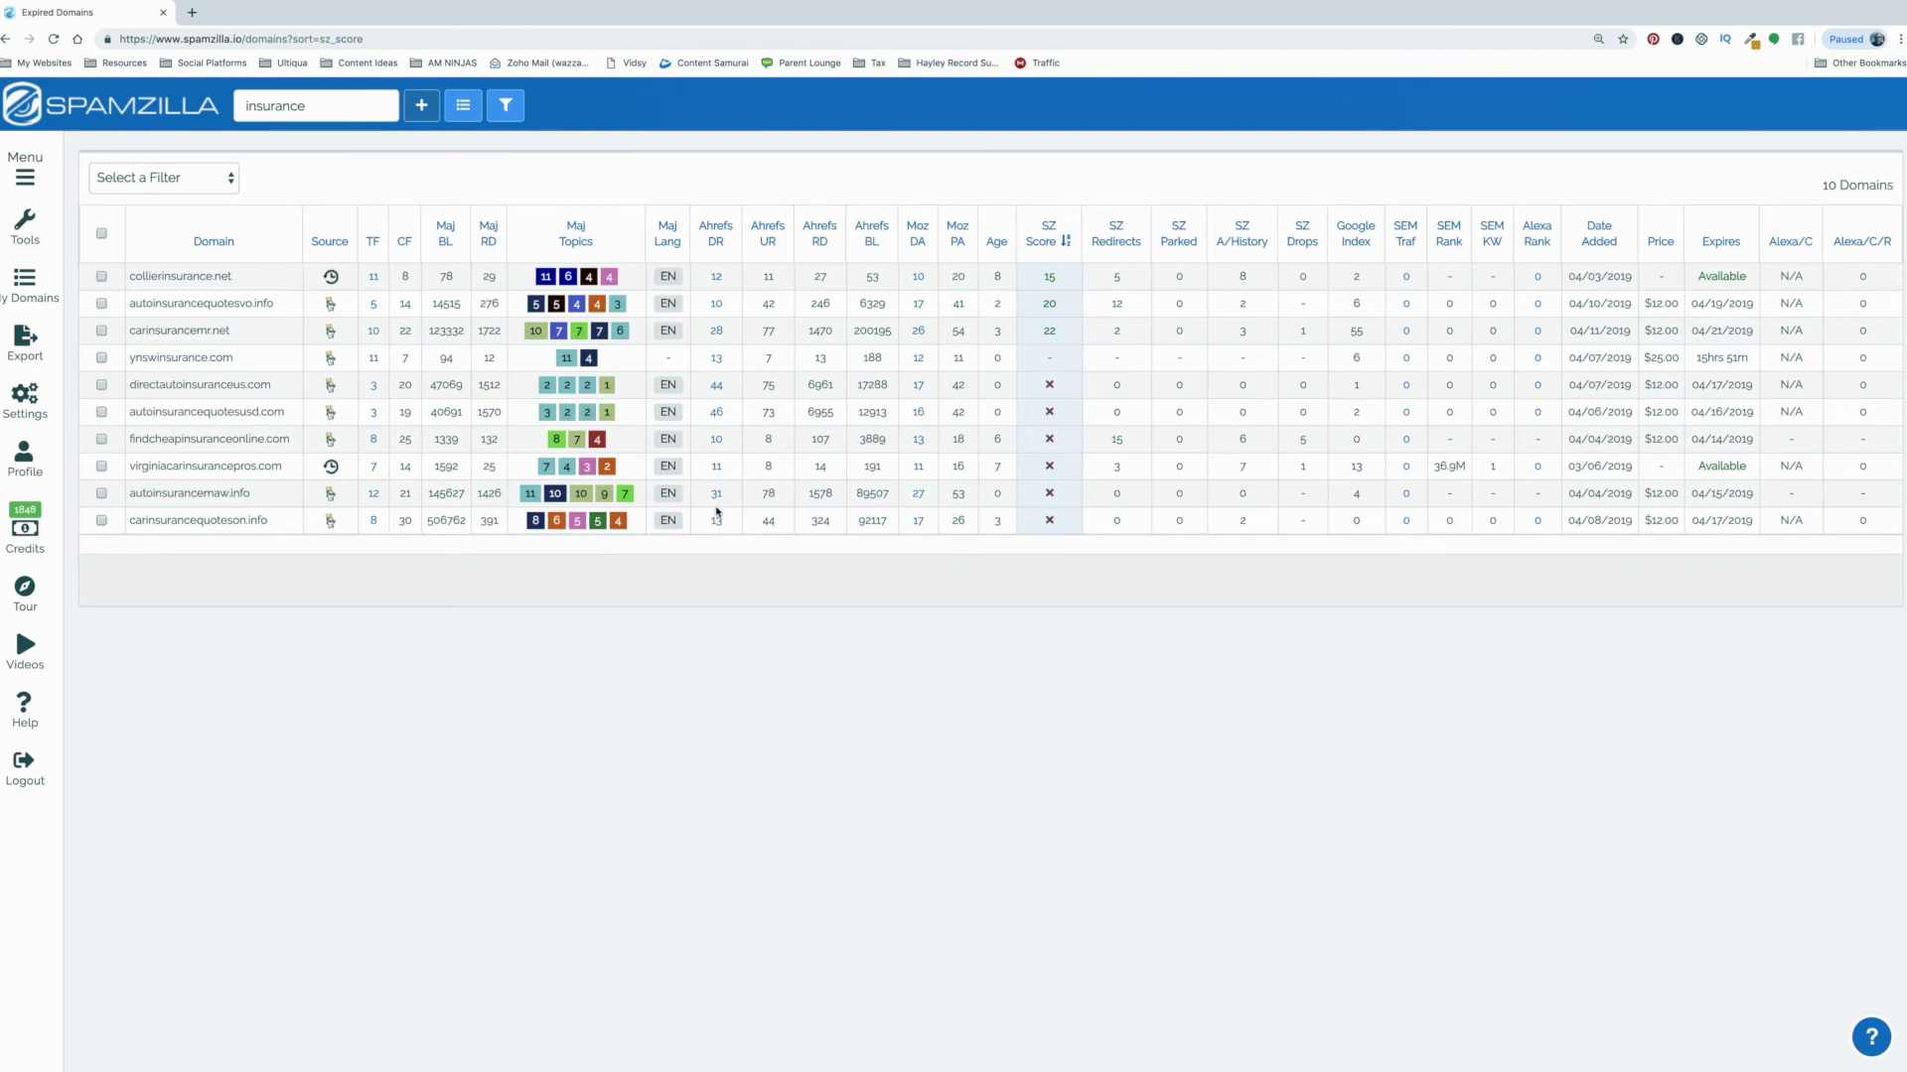
- Select all Country TLDs in the domain filters and apply them to the insurance results
left_click(506, 105)
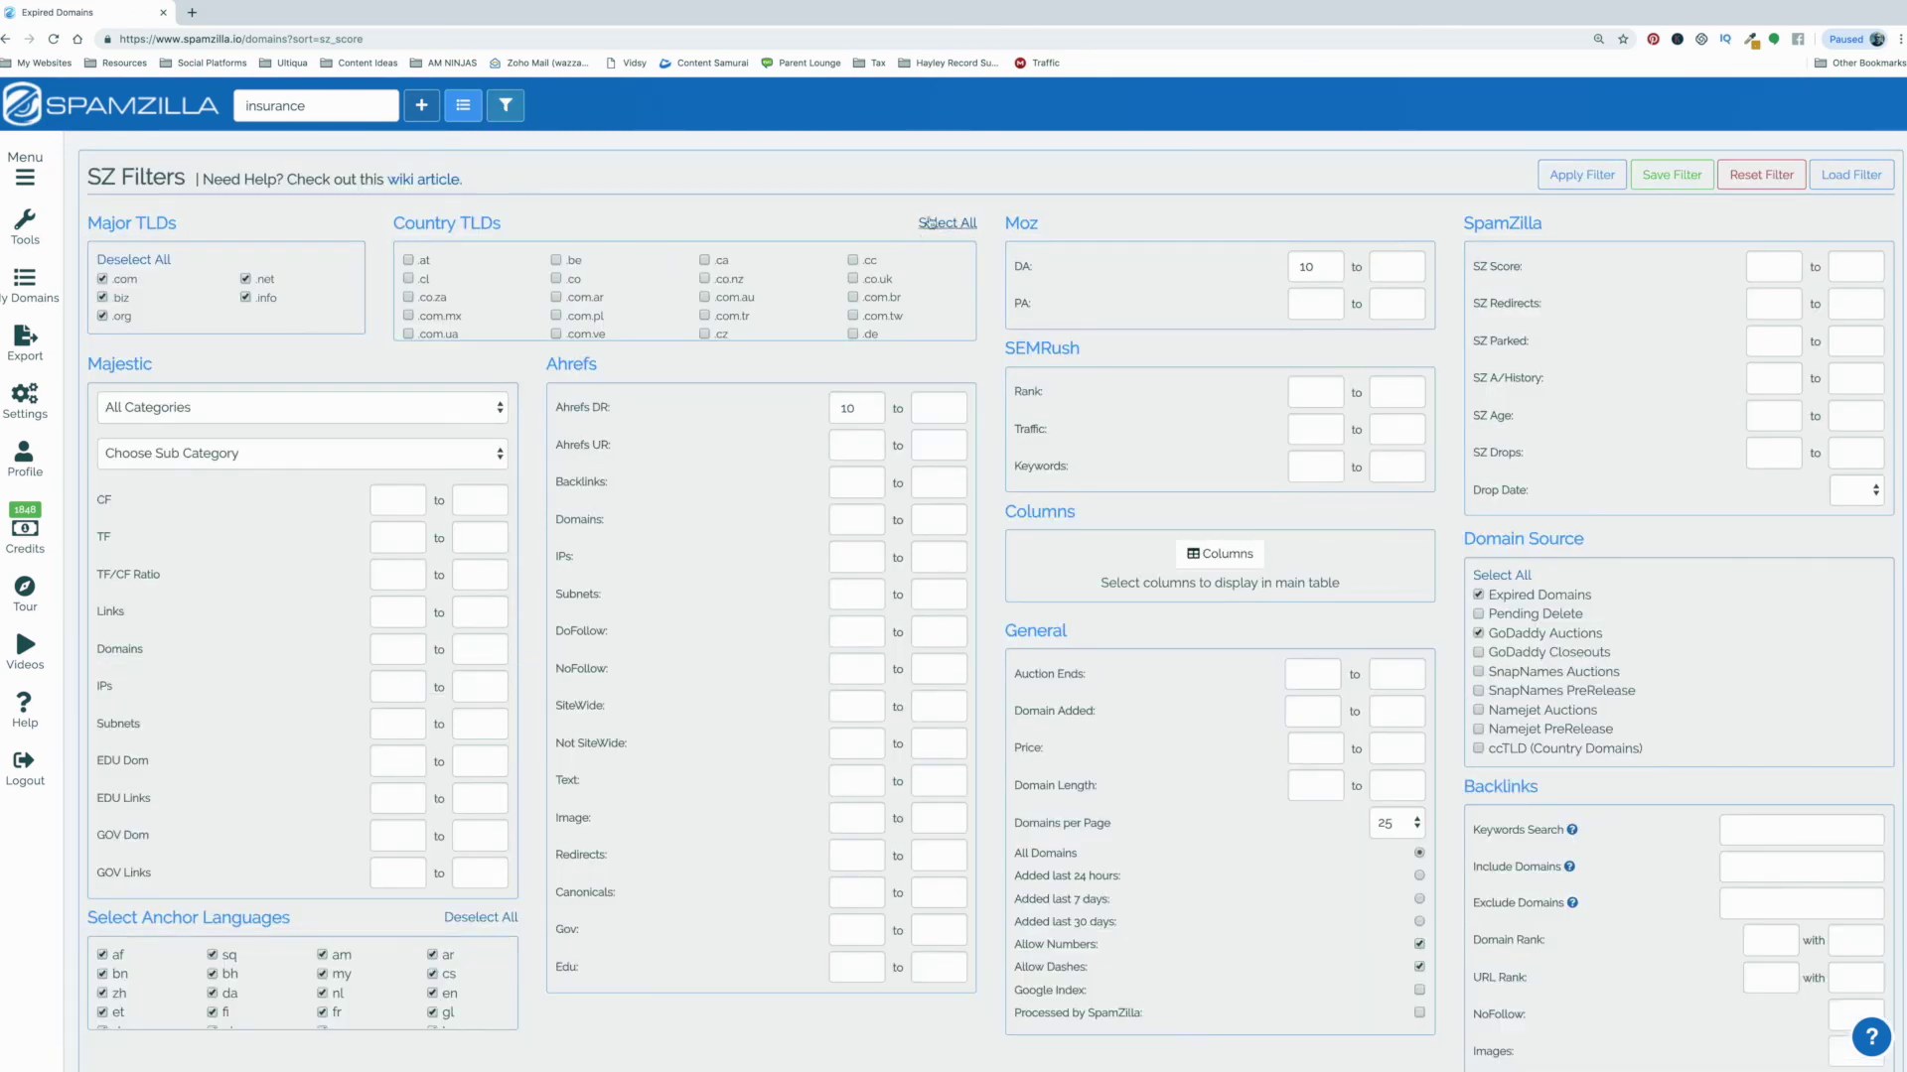
left_click_drag(423, 222, 541, 222)
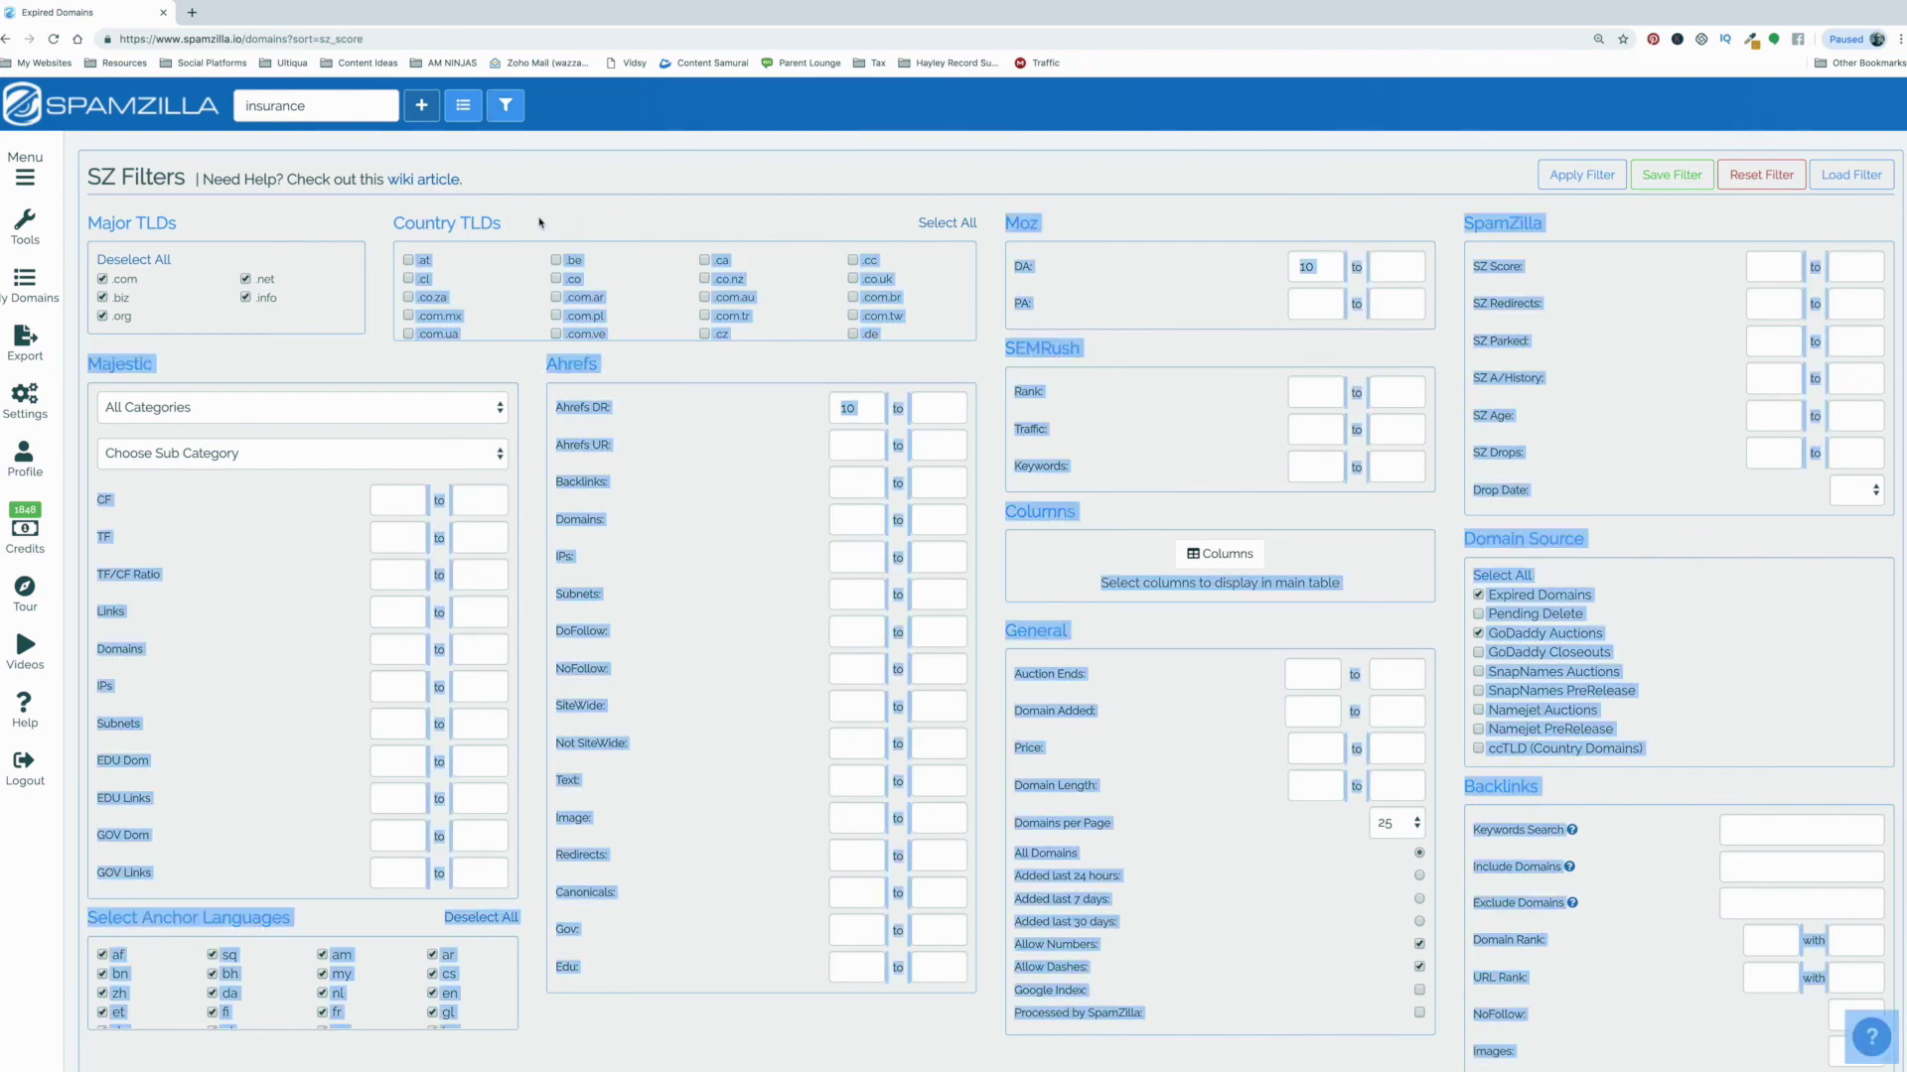
left_click(890, 224)
left_click(943, 222)
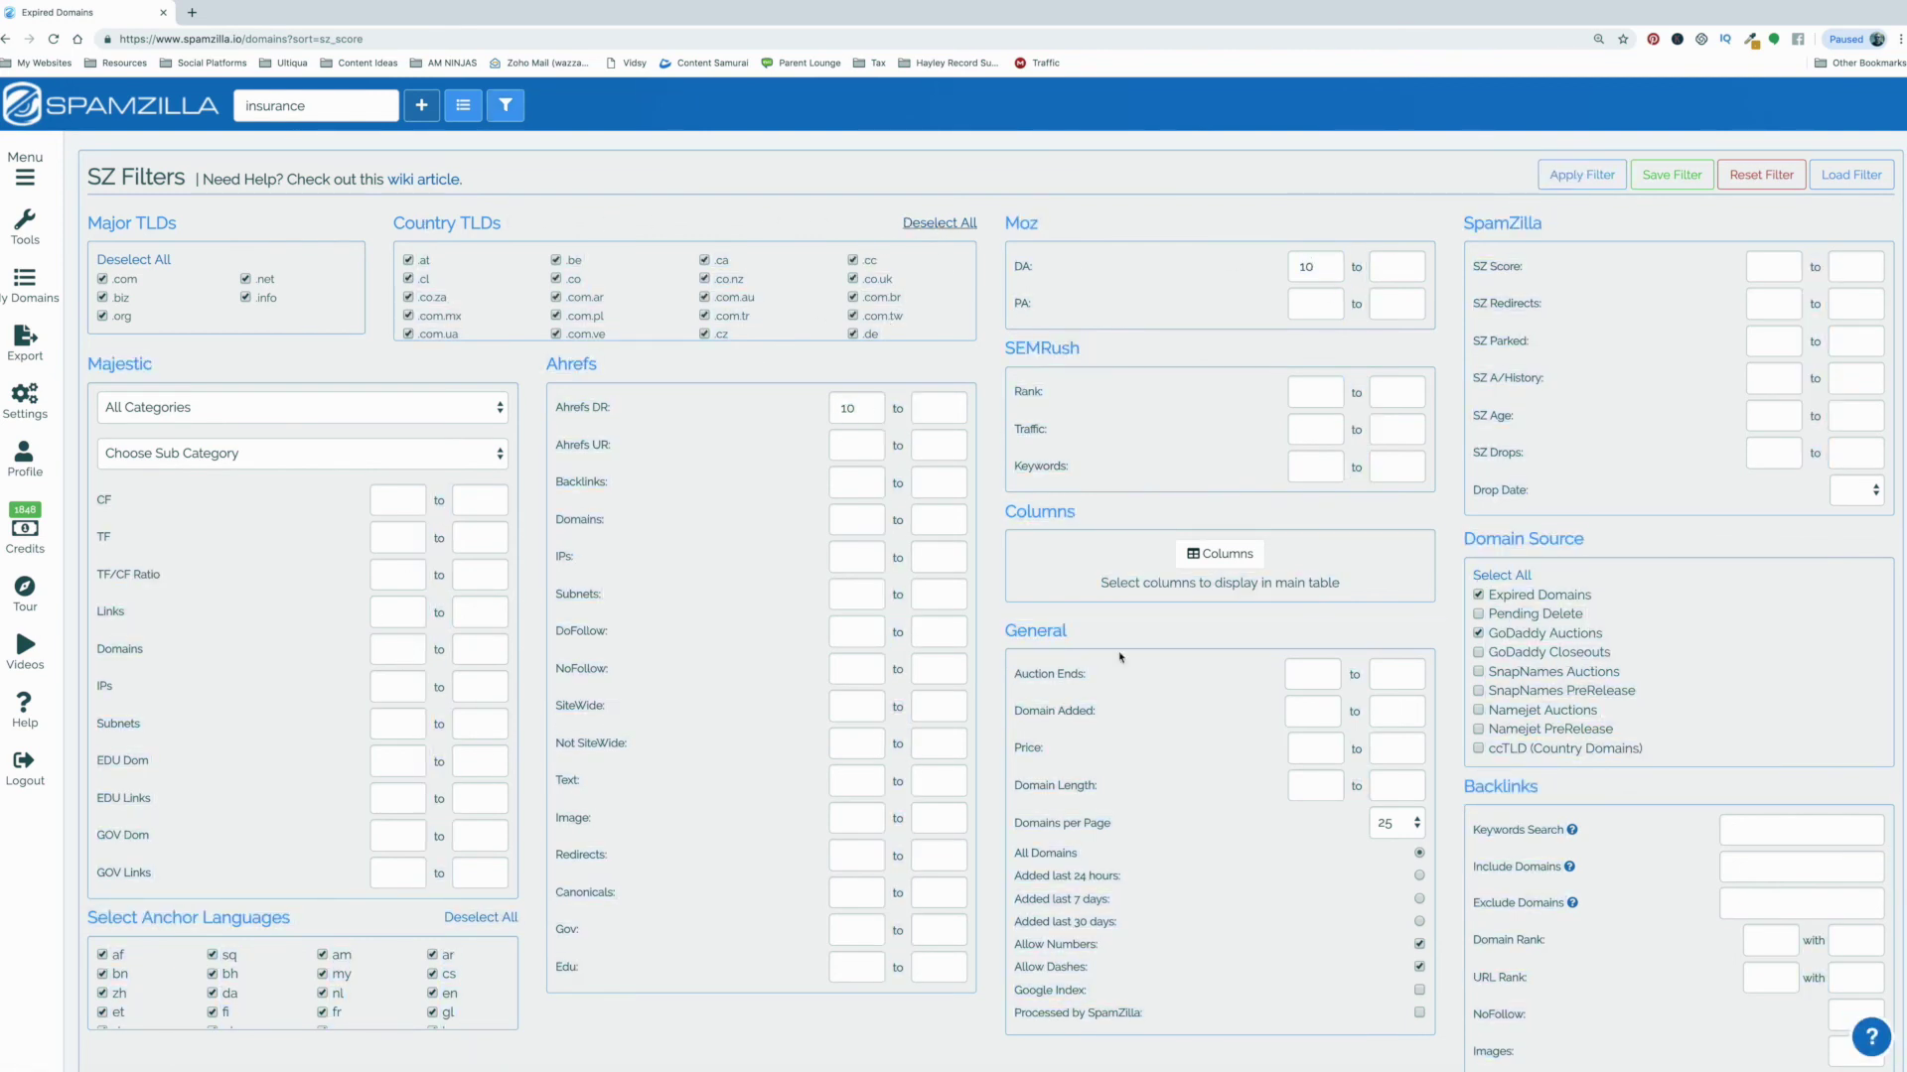
scroll(1539, 691, "down", 2)
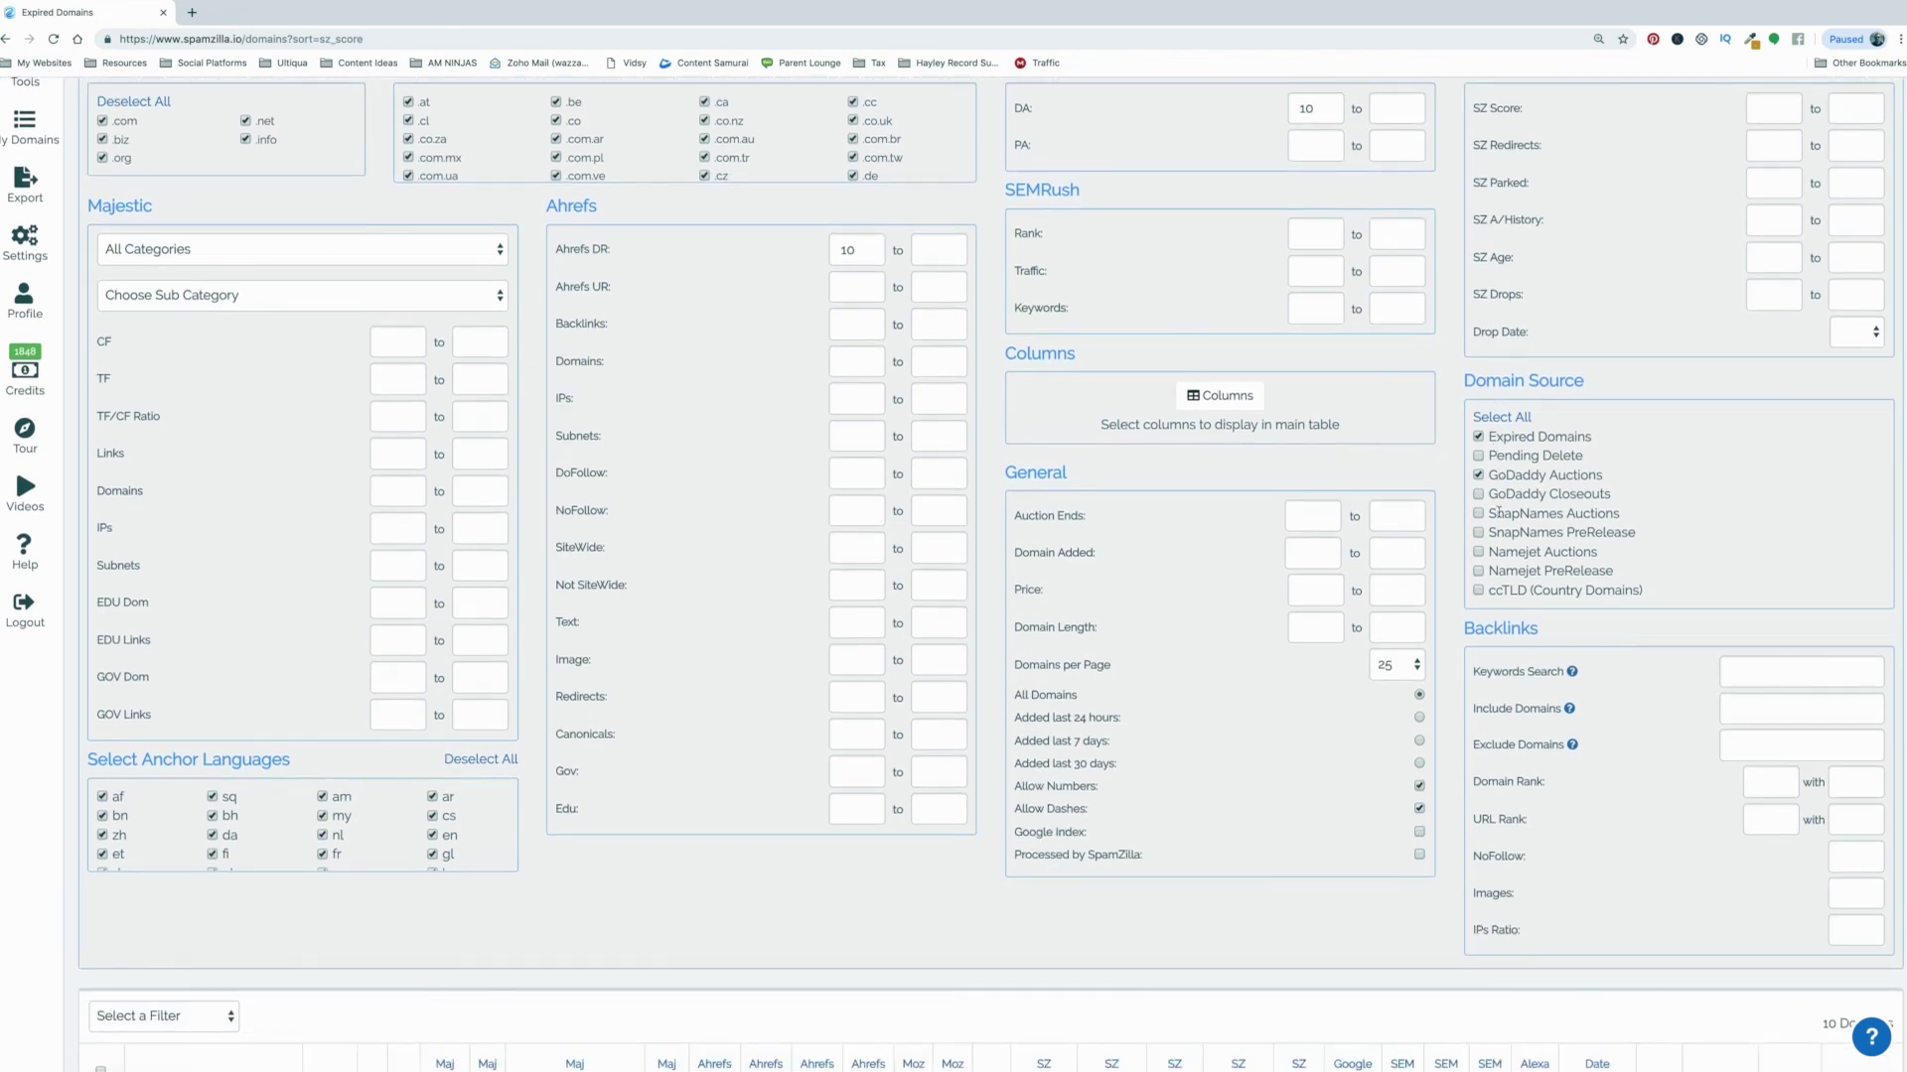
scroll(1515, 567, "up", 2)
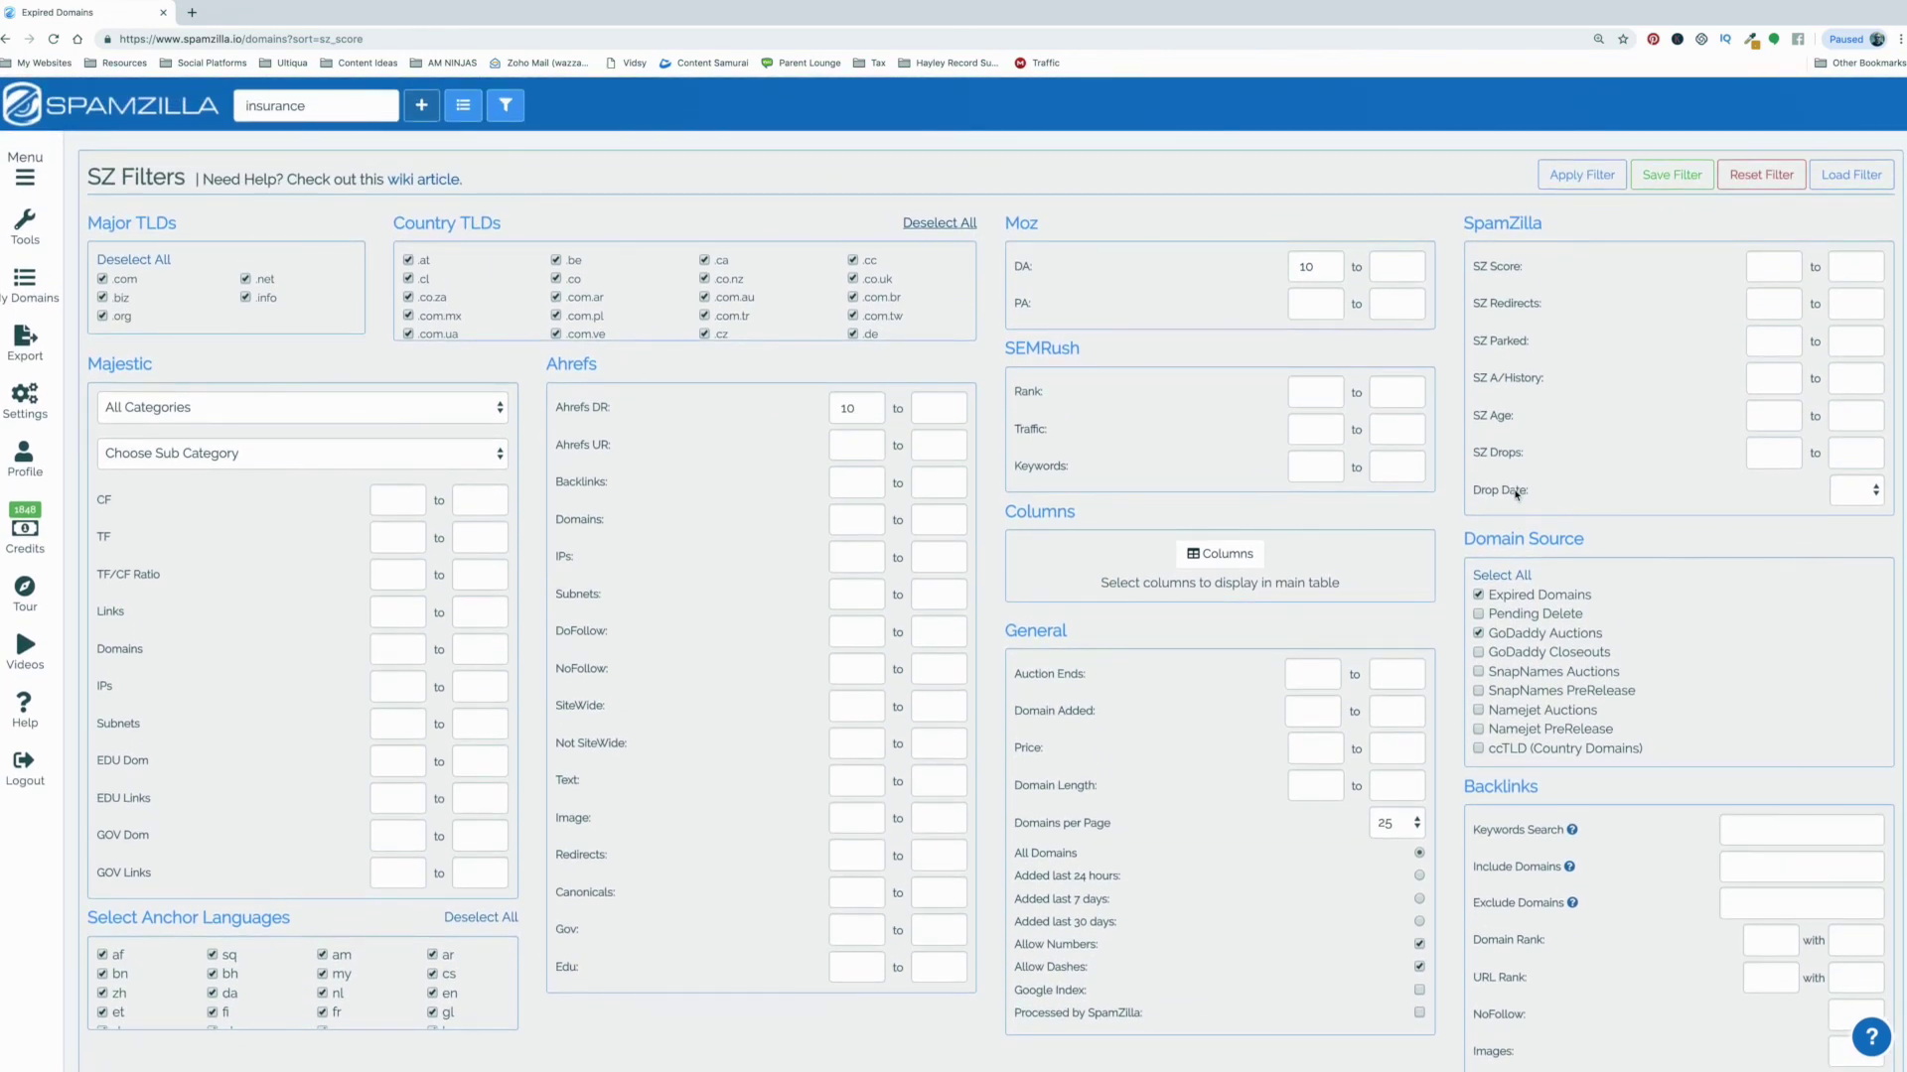
left_click(1572, 175)
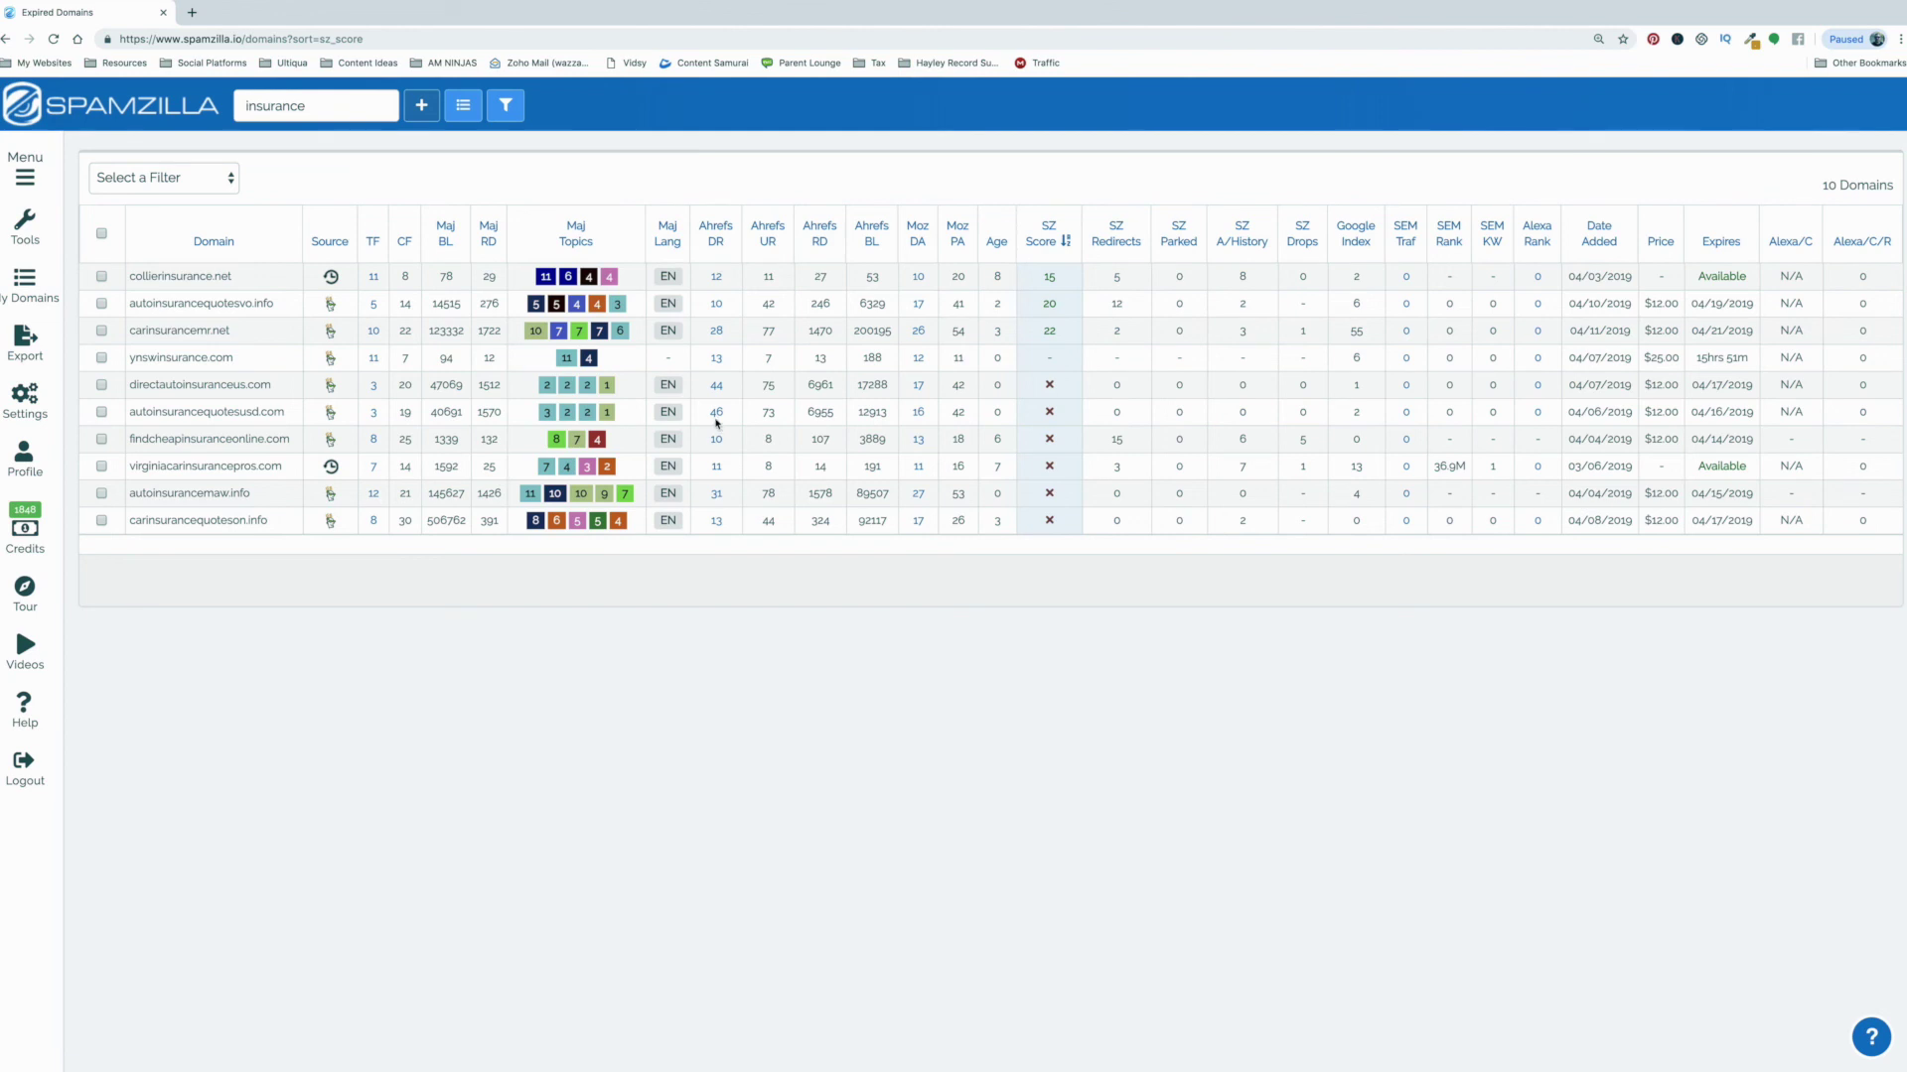
double_click(288, 107)
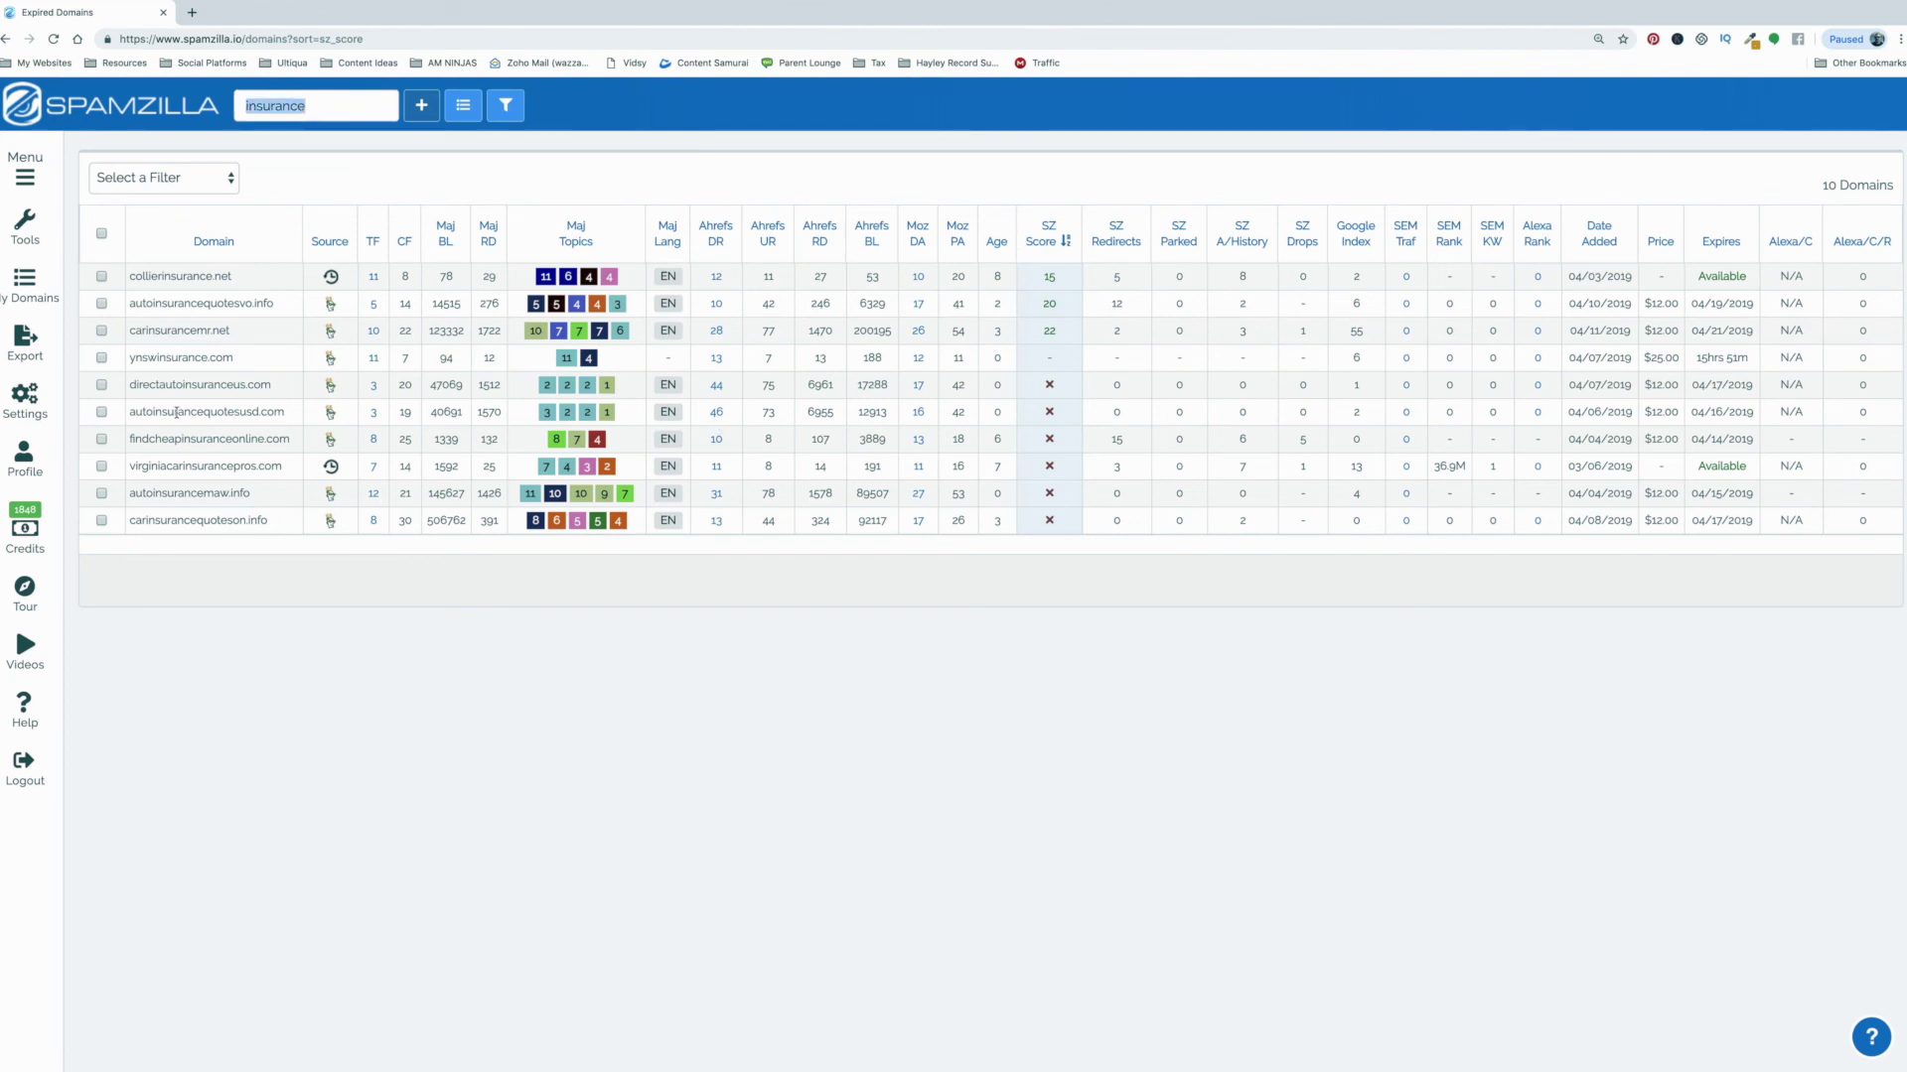